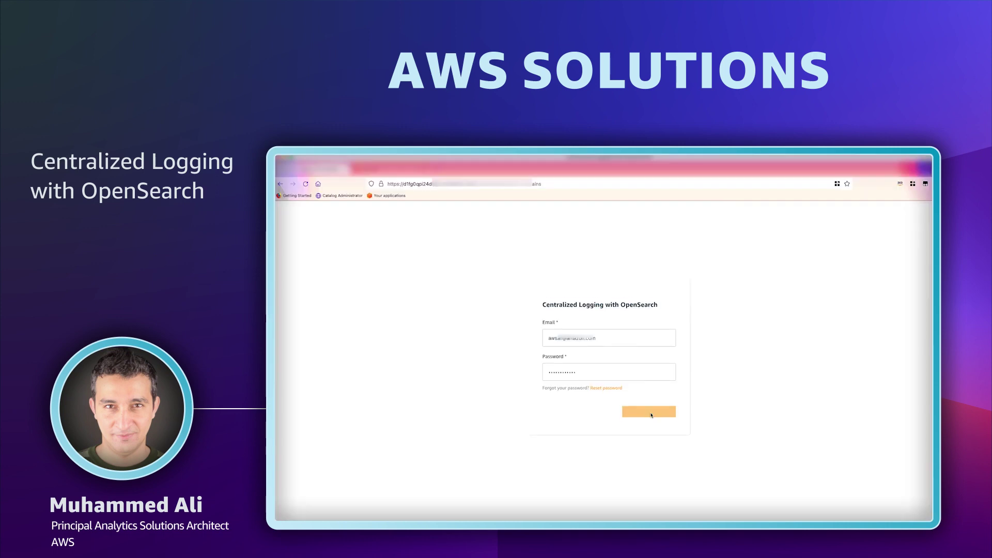
# Sign in and import the workshop-os OpenSearch domain, keeping default network and tag settings.
pyautogui.click(649, 412)
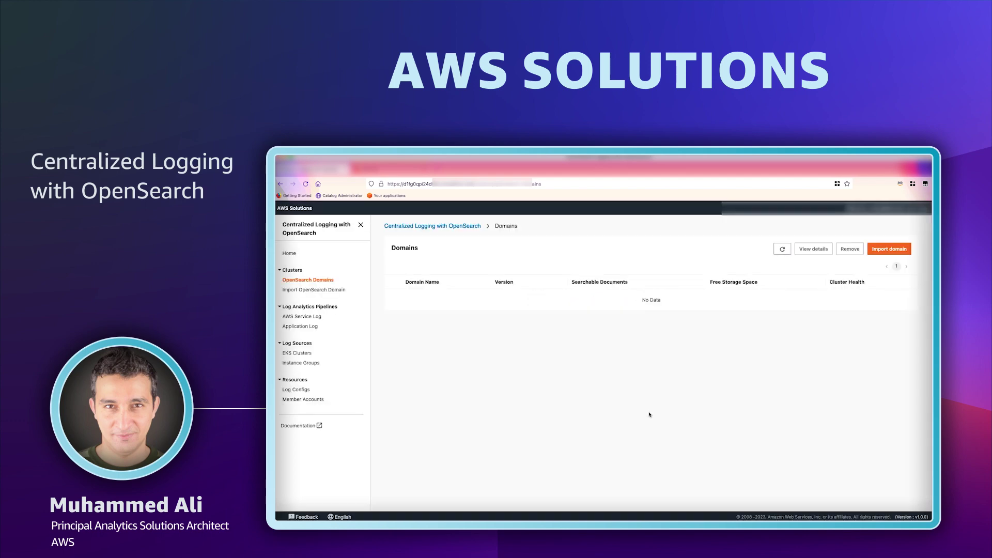
pyautogui.click(889, 249)
pyautogui.click(637, 303)
pyautogui.click(624, 315)
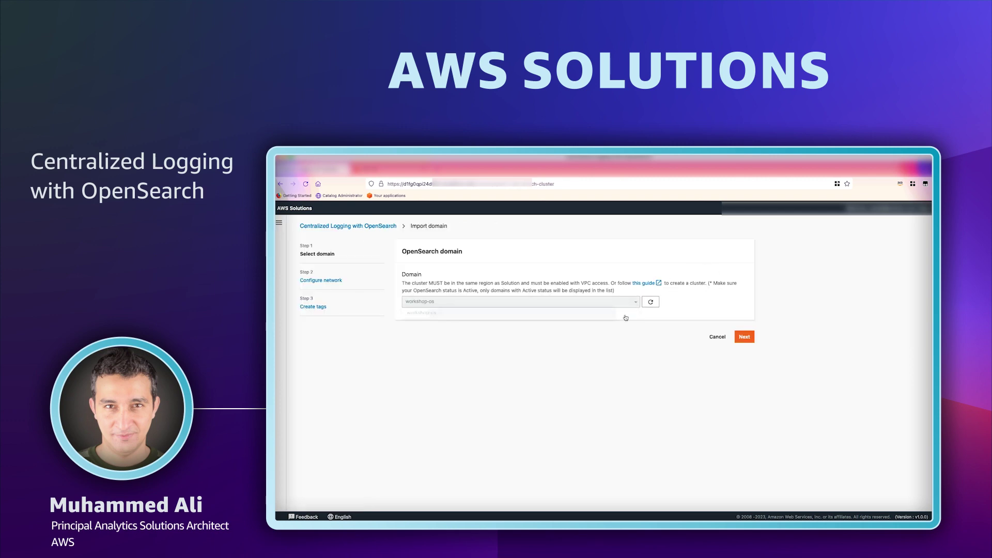
pyautogui.click(742, 337)
pyautogui.click(745, 412)
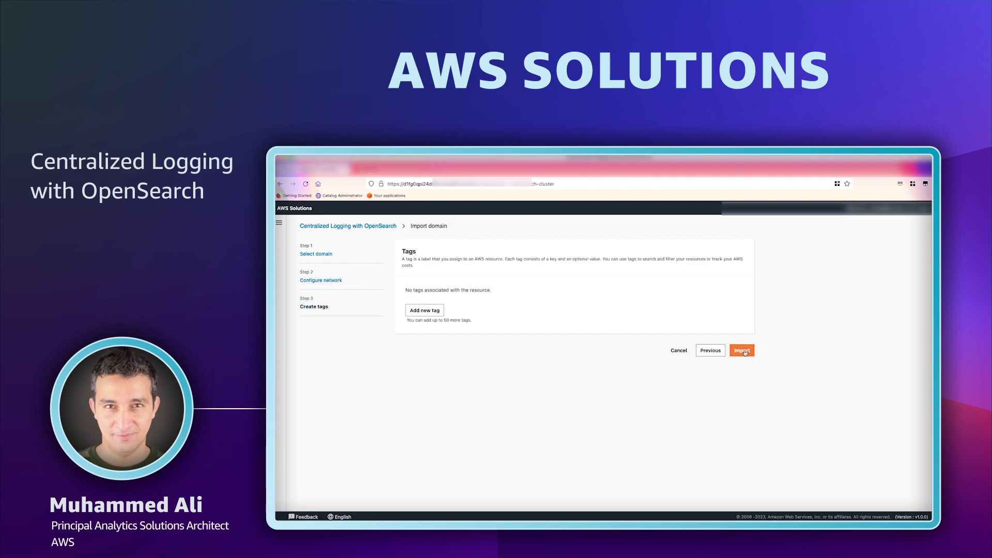
pyautogui.click(745, 351)
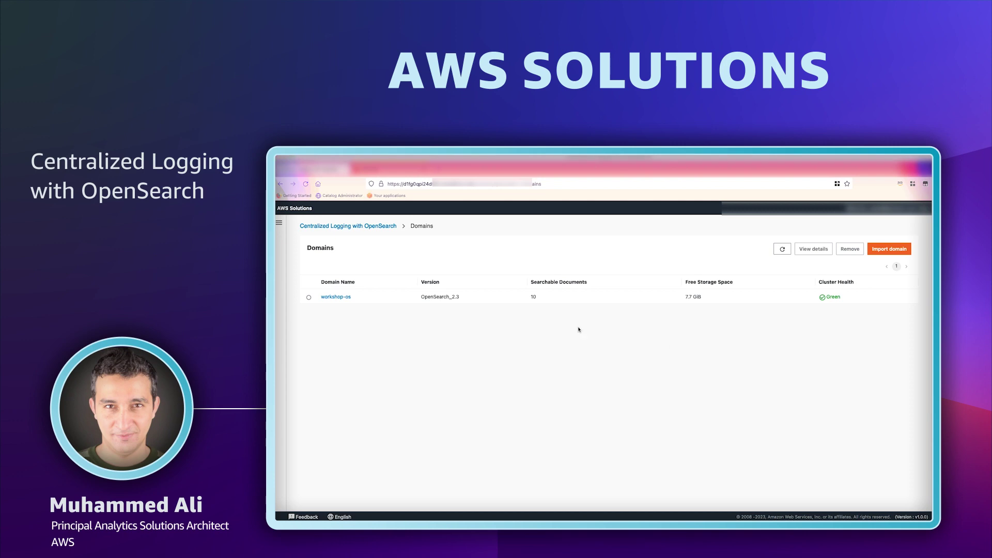
# Open OpenSearch Dashboards for workshop-os through the access proxy, accepting the security risk warning.
pyautogui.click(335, 297)
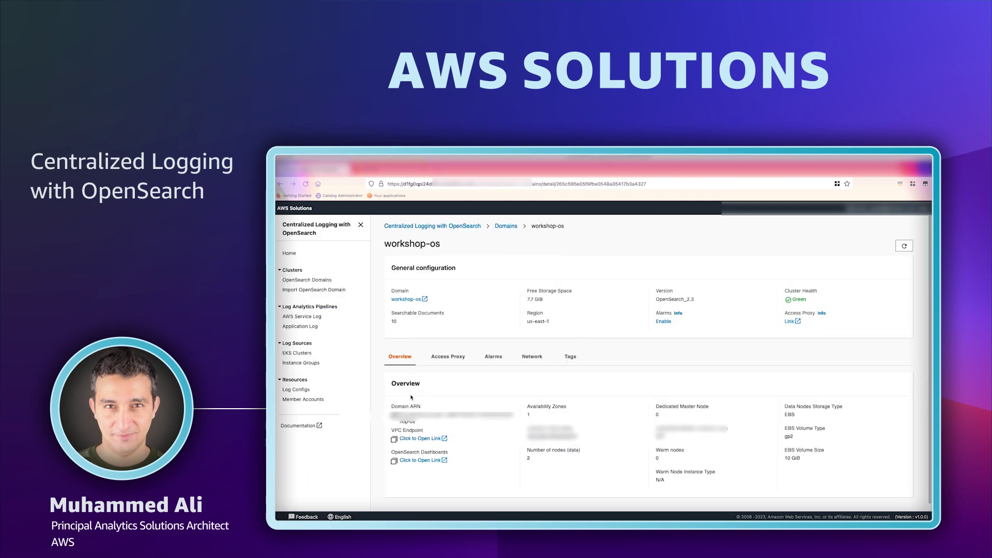
pyautogui.click(789, 321)
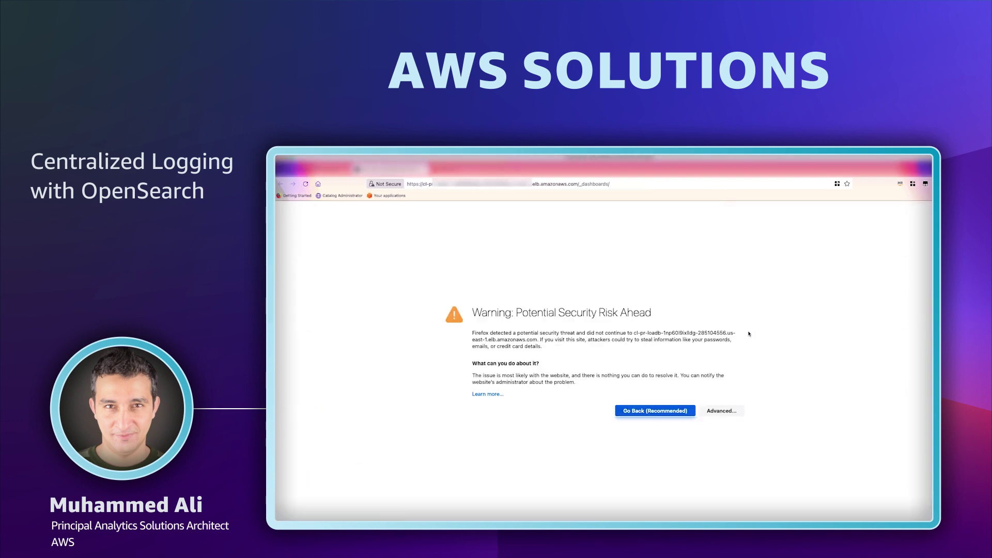
pyautogui.click(717, 412)
pyautogui.click(692, 497)
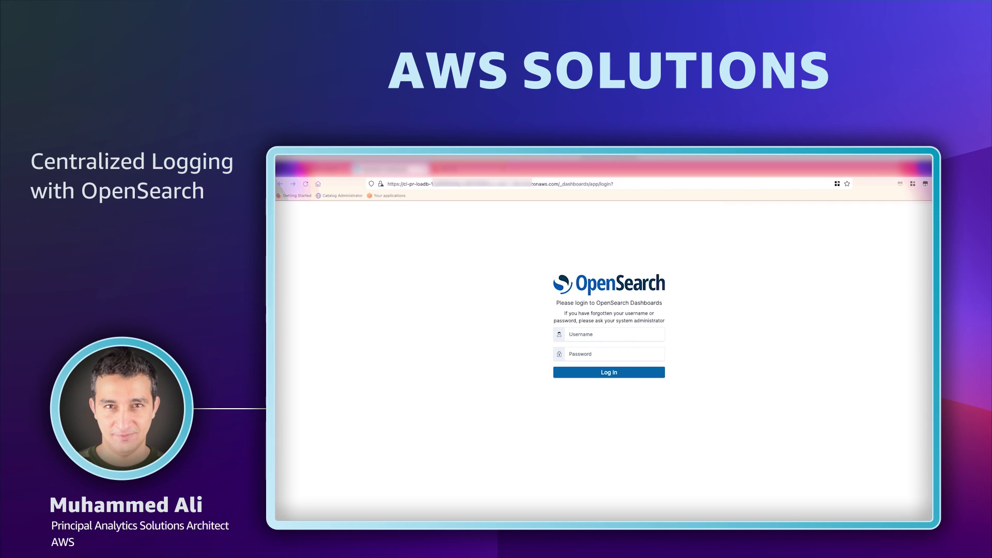
# Log in to Dashboards as admin with the account password.
pyautogui.write('admin')
pyautogui.press('Tab')
pyautogui.write('**********')
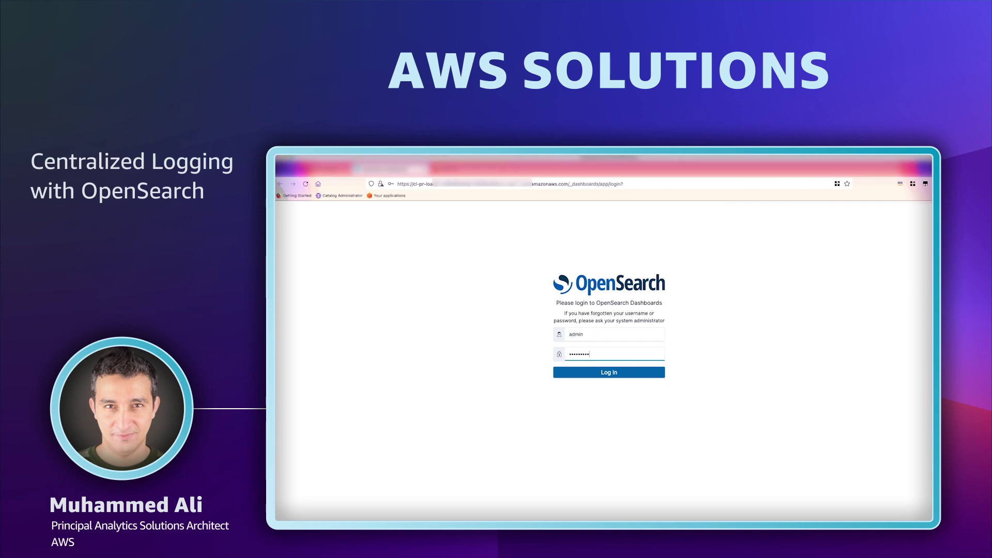
pyautogui.write('********')
pyautogui.press('Return')
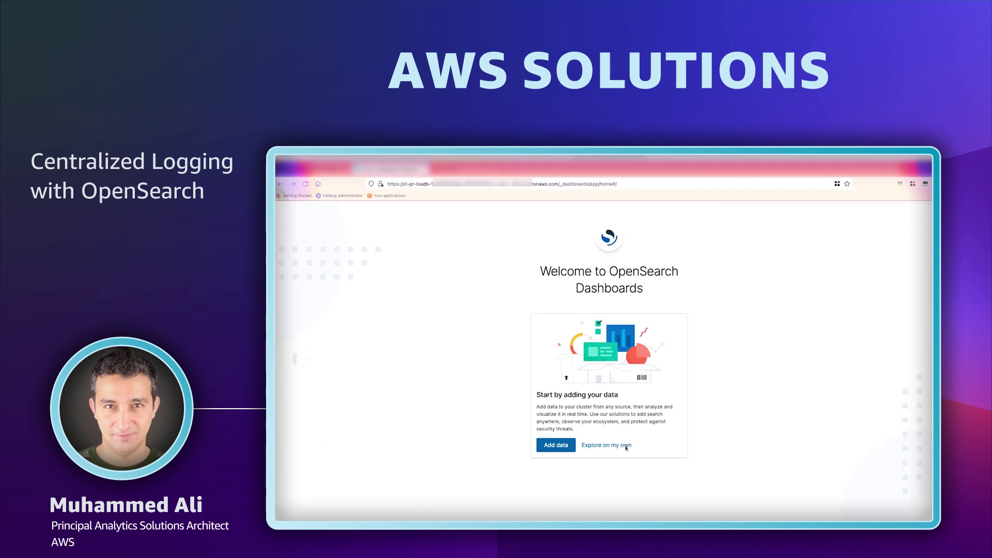
# Skip adding data, load the workshop store in a new tab, and browse Books and Toys.
pyautogui.click(626, 445)
pyautogui.hotkey('ctrl', 't')
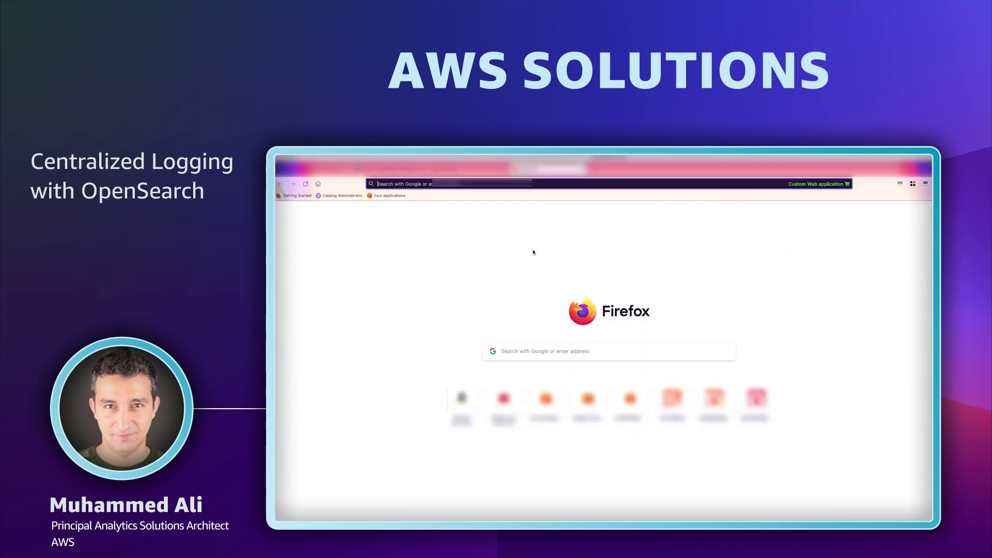
pyautogui.hotkey('ctrl', 'v')
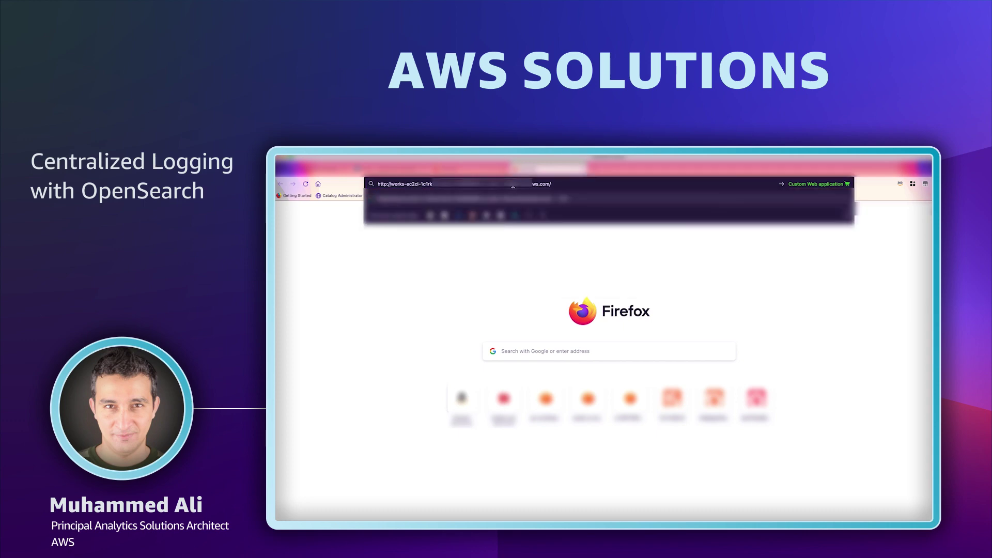
pyautogui.press('Return')
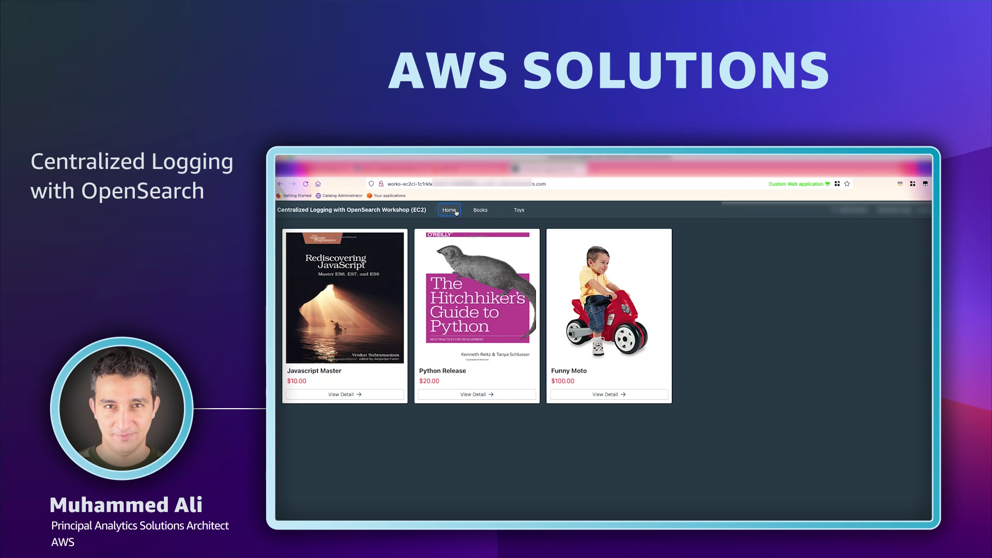
pyautogui.click(473, 211)
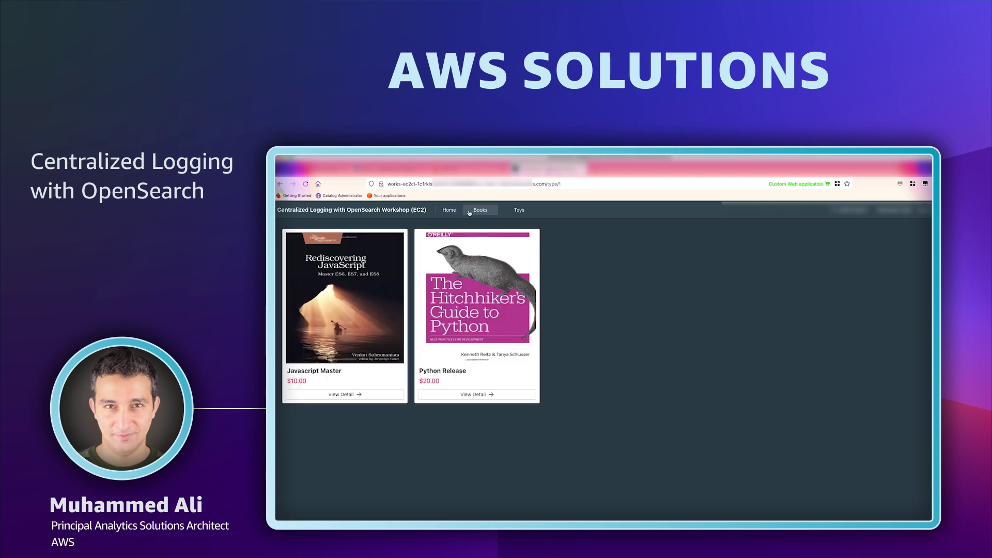
pyautogui.click(518, 210)
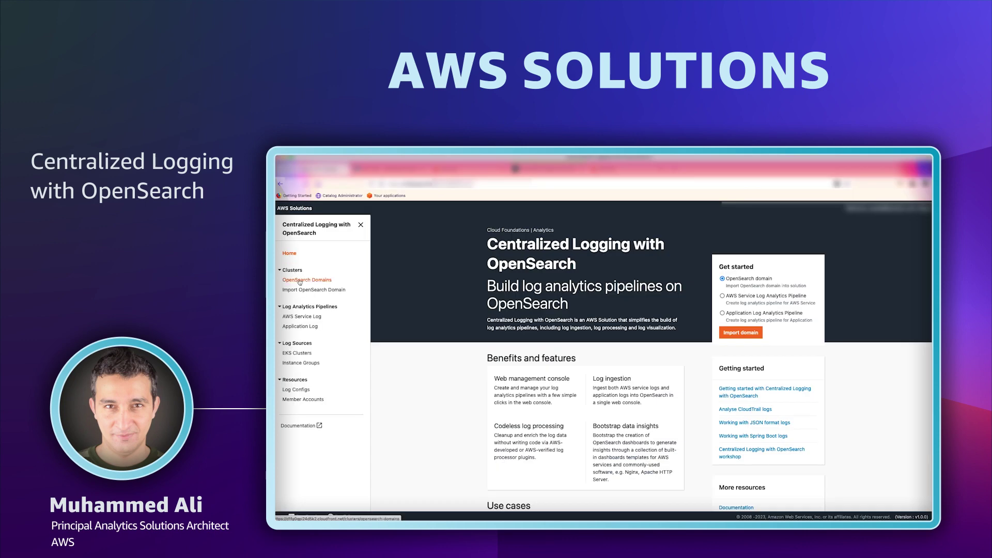
# Create a new Amazon CloudFront log ingestion from the AWS Service Log pipelines page.
pyautogui.click(300, 281)
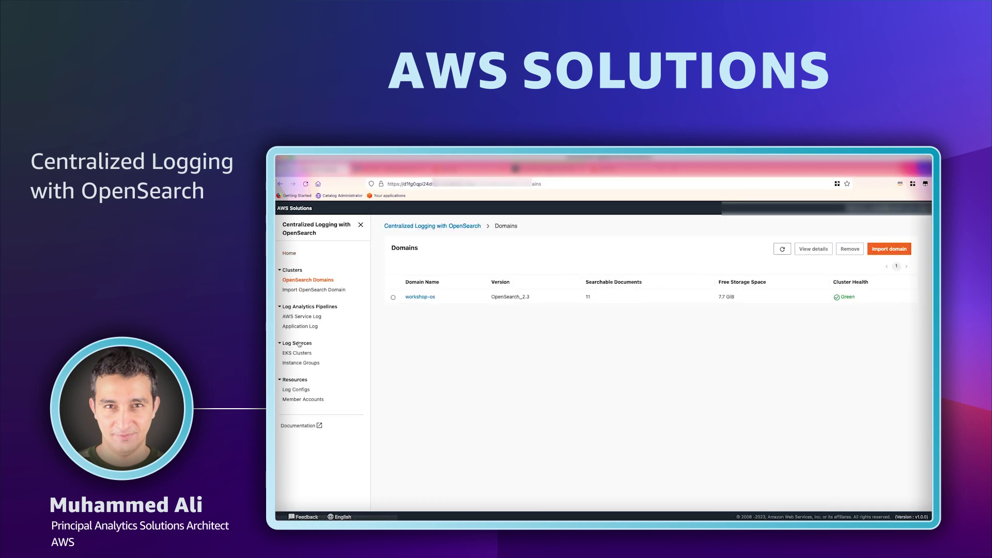
pyautogui.click(301, 317)
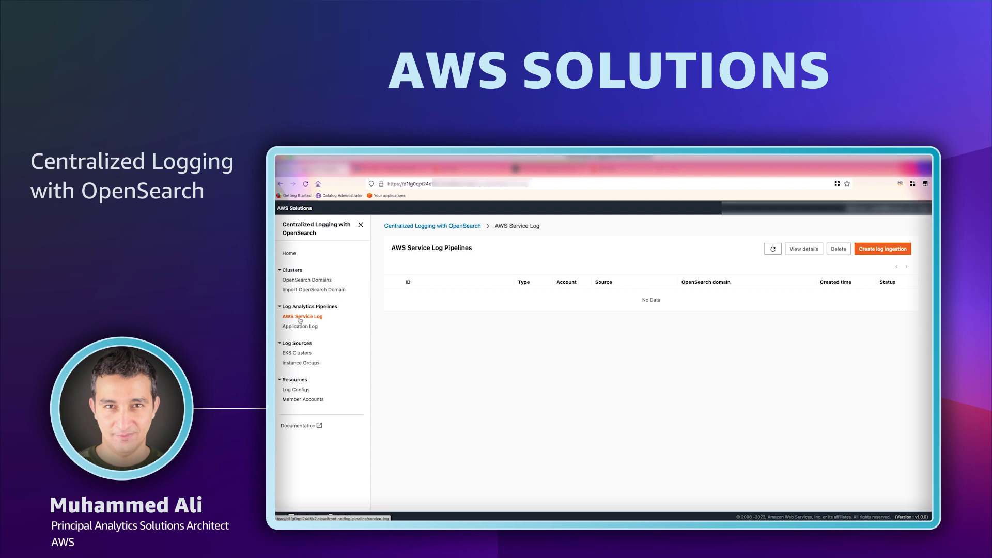
pyautogui.click(901, 252)
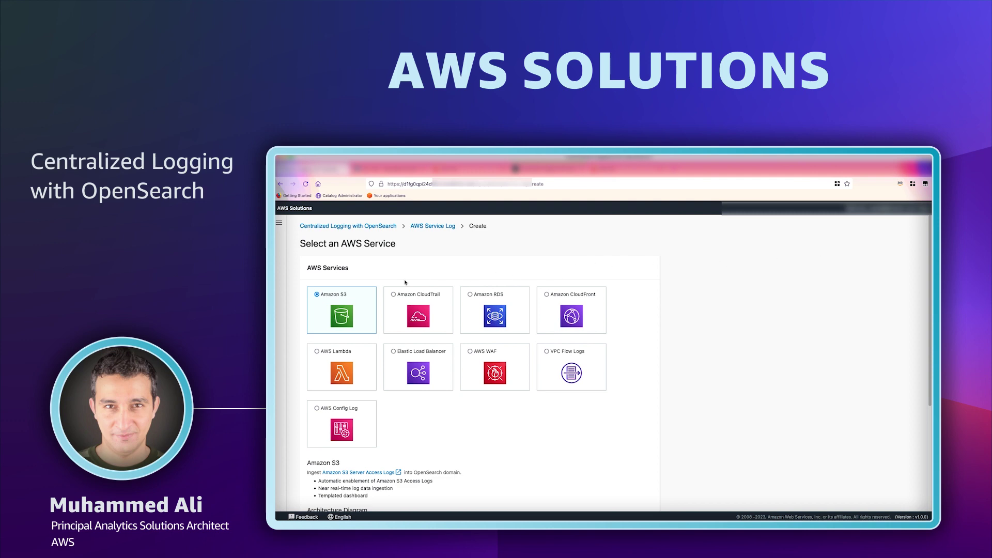
pyautogui.click(564, 310)
pyautogui.scroll(-2, 521, 325)
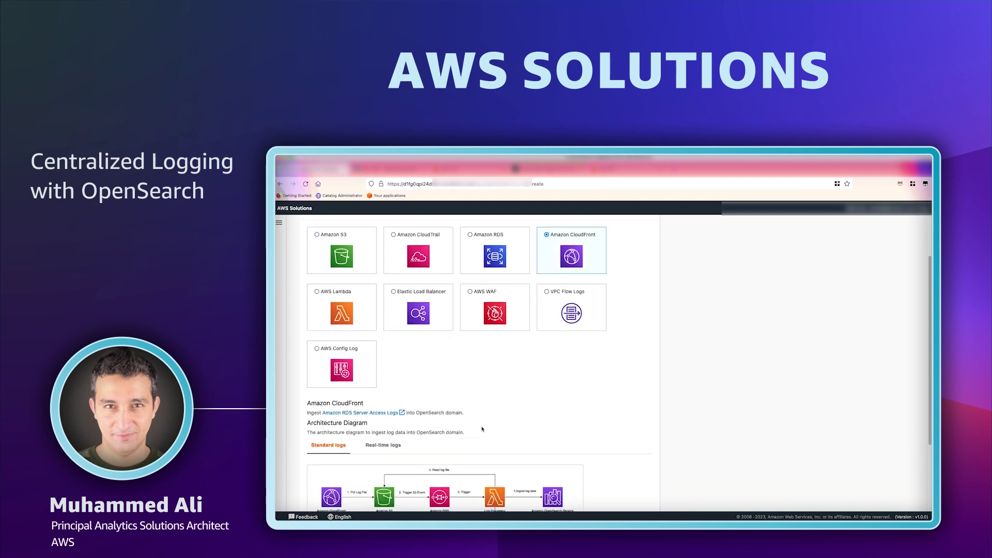
pyautogui.scroll(-3, 482, 429)
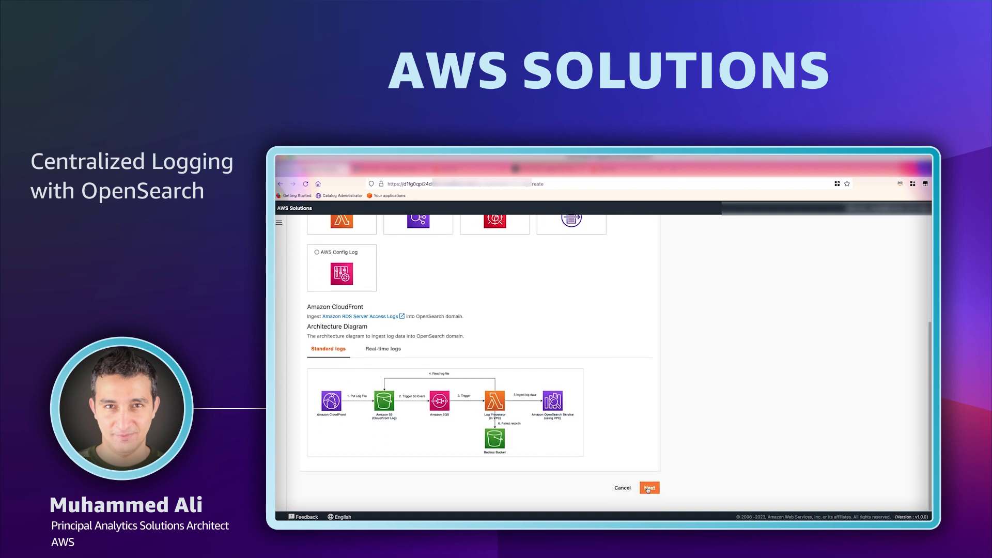
pyautogui.click(648, 489)
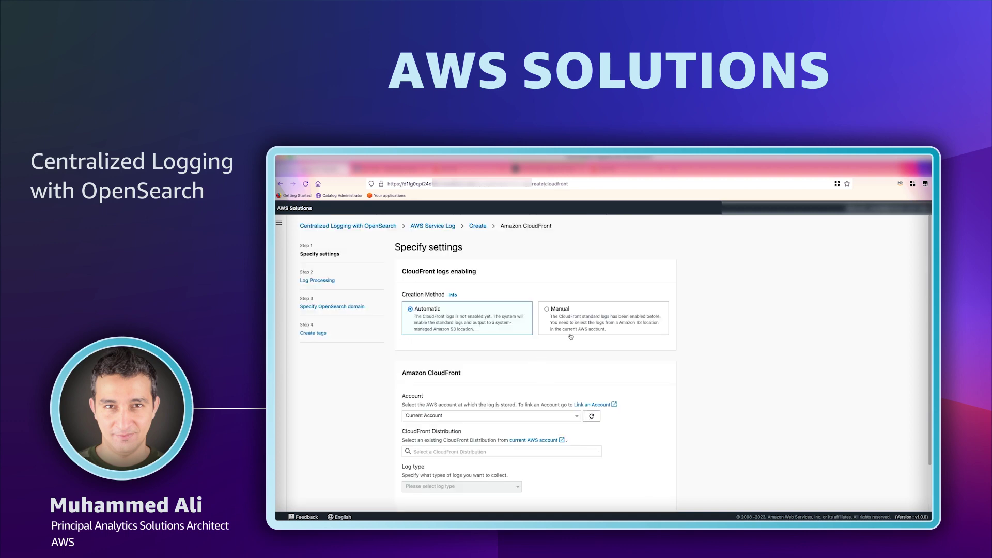
# Keep the current account and select the workshop assets CloudFront distribution.
pyautogui.click(536, 415)
pyautogui.click(517, 431)
pyautogui.click(526, 451)
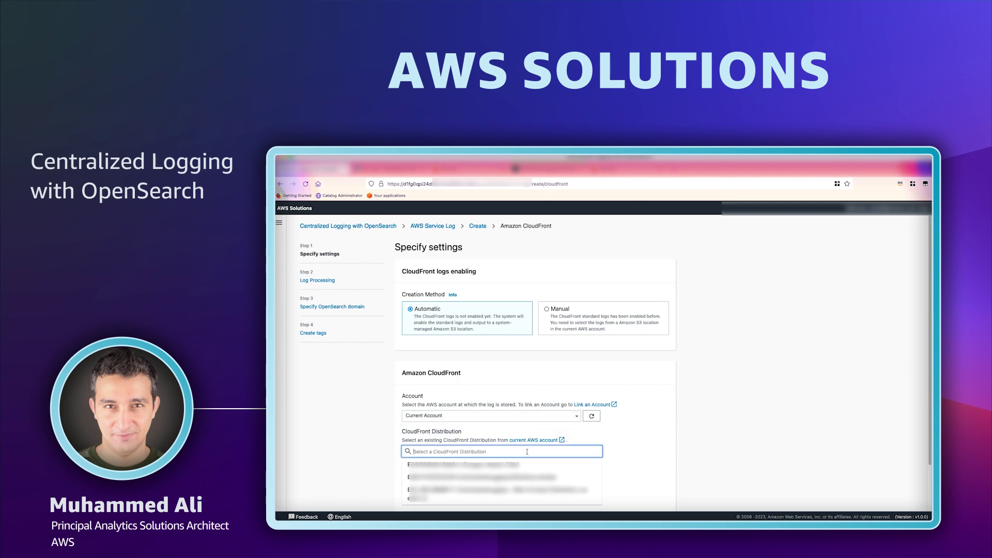
pyautogui.click(538, 477)
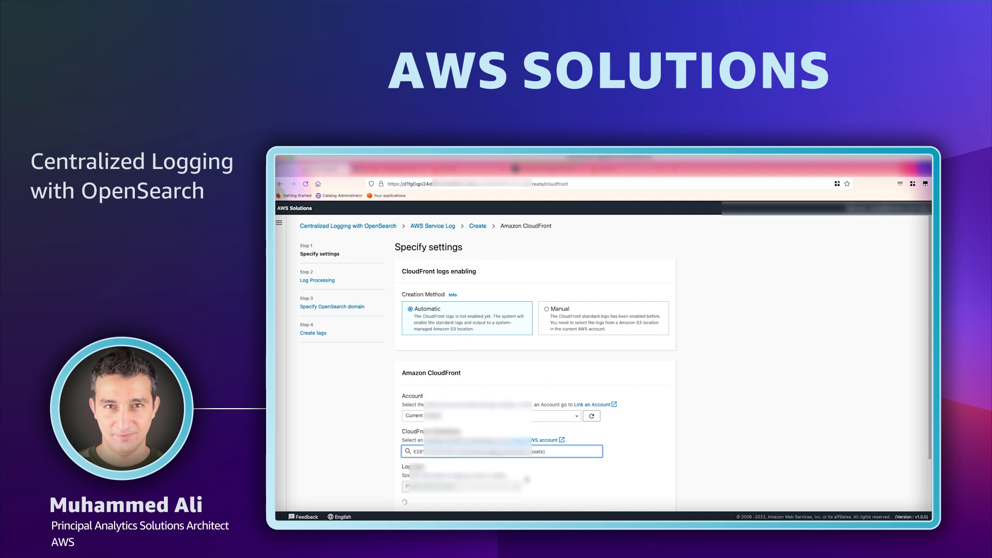
# Set log type to Standard logs and enable OS/User Agent enrichment.
pyautogui.scroll(-2, 539, 482)
pyautogui.click(504, 435)
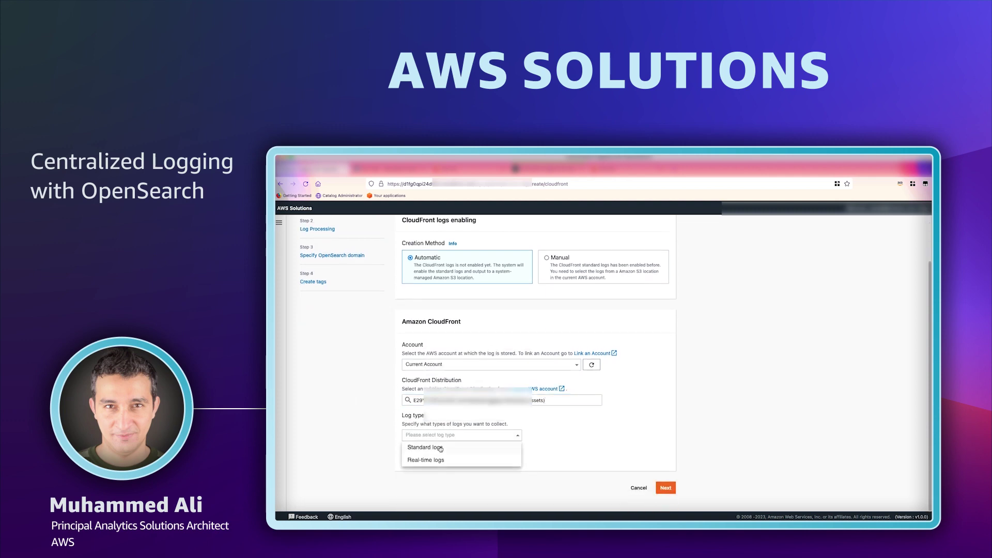
pyautogui.click(504, 448)
pyautogui.scroll(-1, 587, 462)
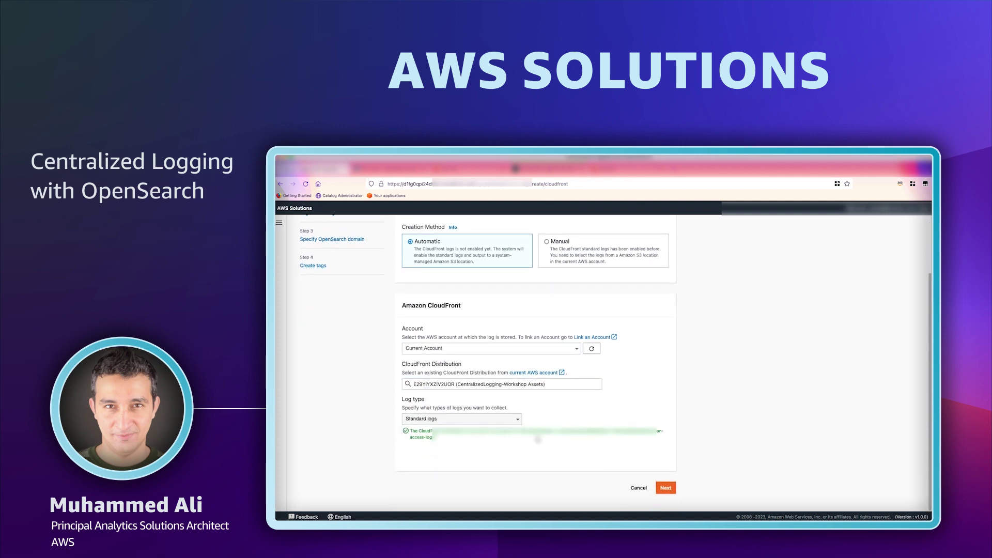
pyautogui.click(665, 488)
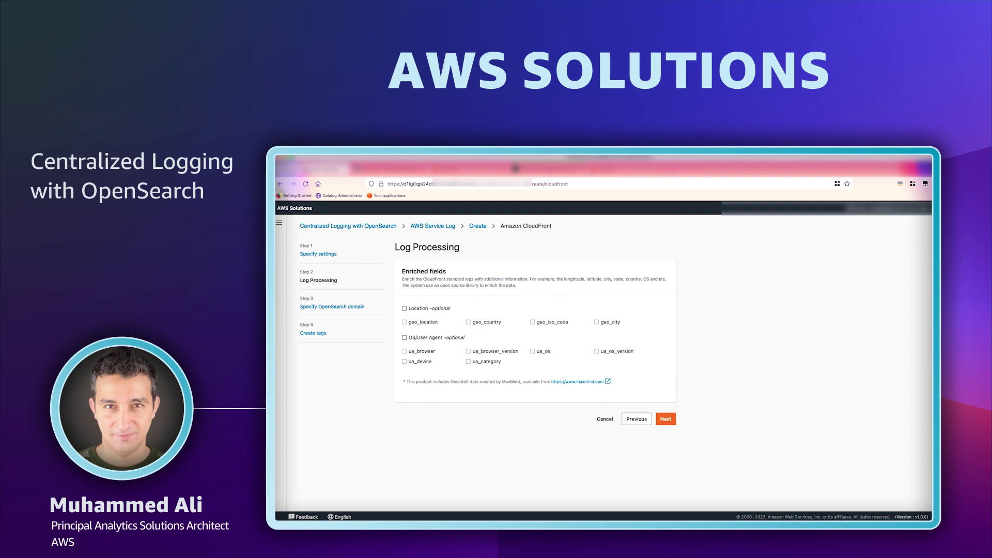
pyautogui.click(410, 338)
pyautogui.click(664, 419)
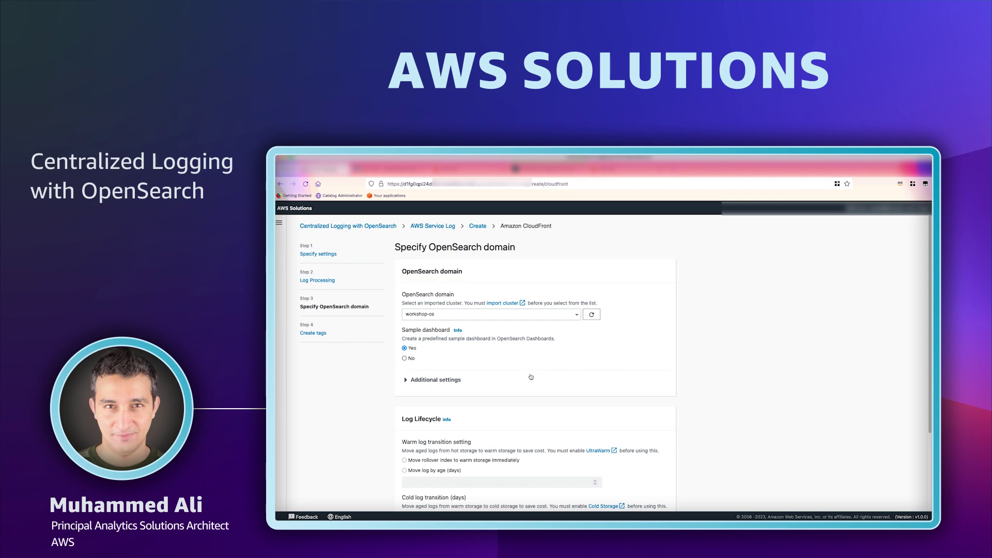
# Review additional index settings and log lifecycle, then create the CloudFront pipeline for workshop-os.
pyautogui.scroll(-1, 532, 382)
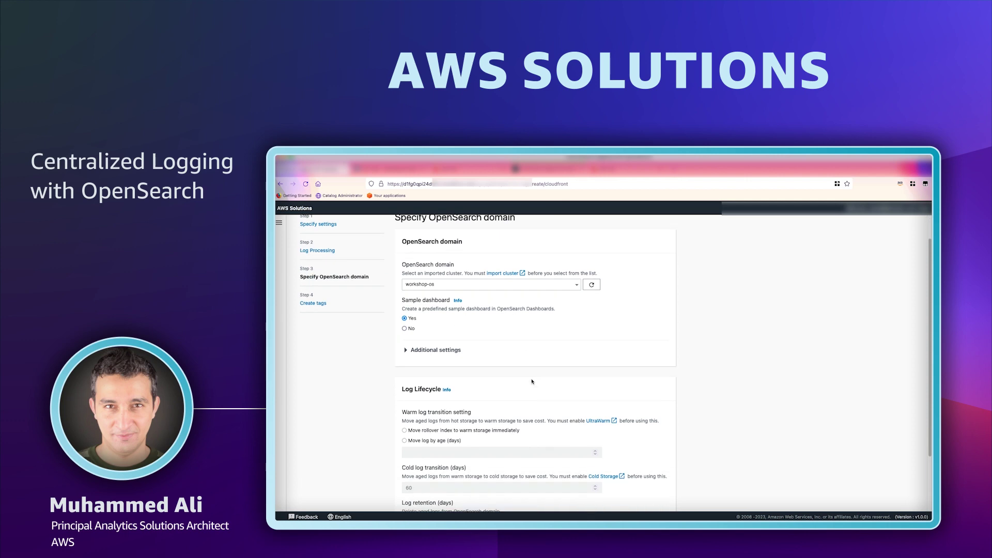
pyautogui.click(449, 352)
pyautogui.scroll(-1, 499, 380)
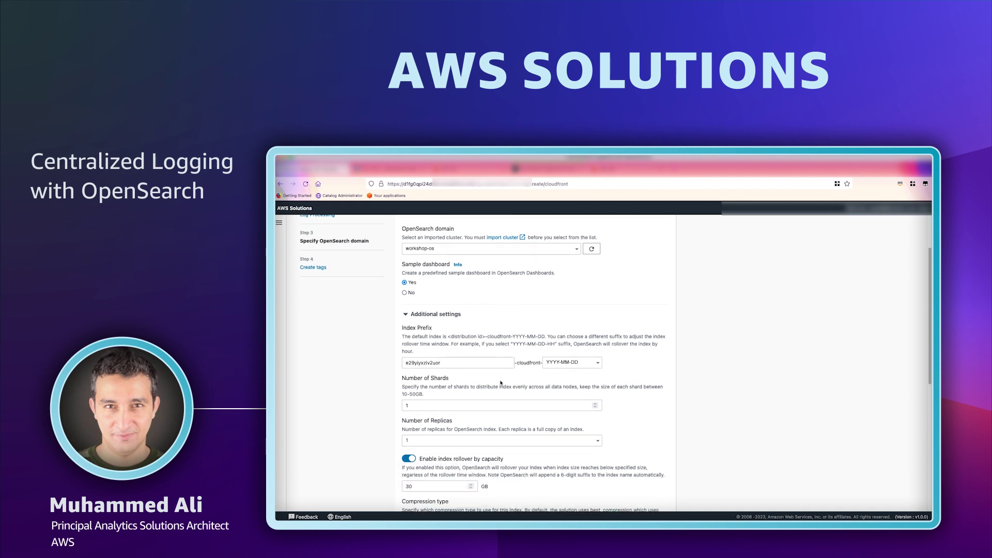
pyautogui.scroll(-1, 654, 400)
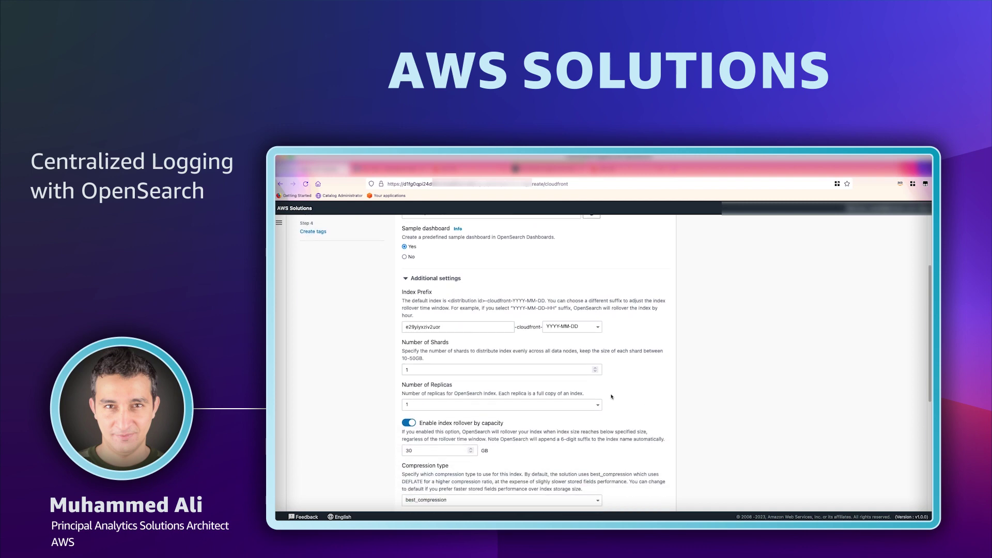
pyautogui.scroll(-1, 612, 396)
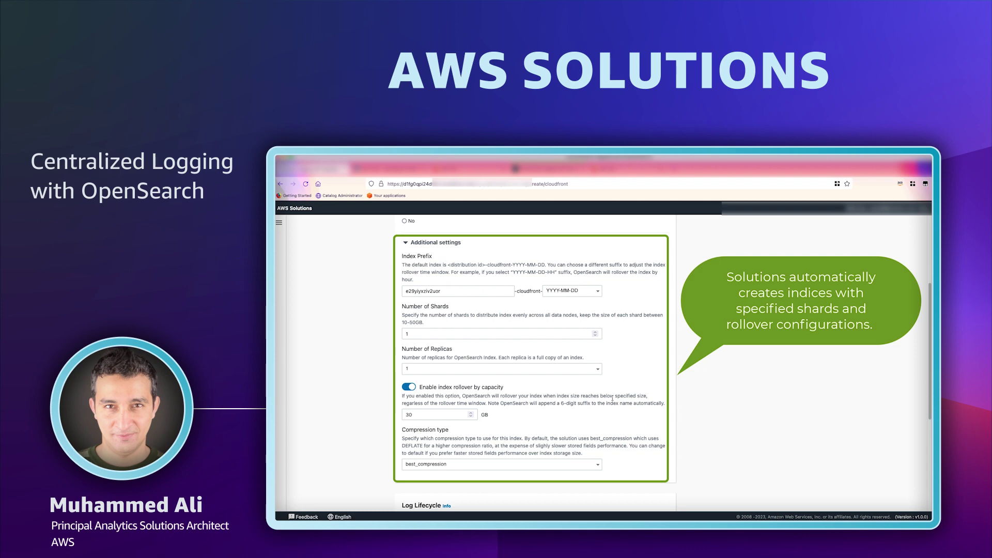
pyautogui.scroll(-3, 612, 398)
pyautogui.scroll(-3, 614, 403)
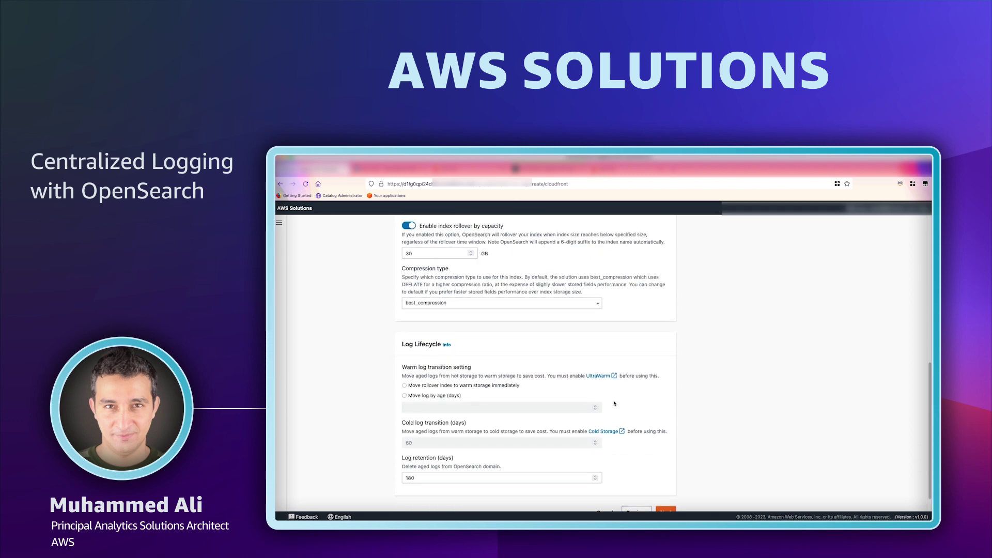
pyautogui.scroll(-1, 615, 405)
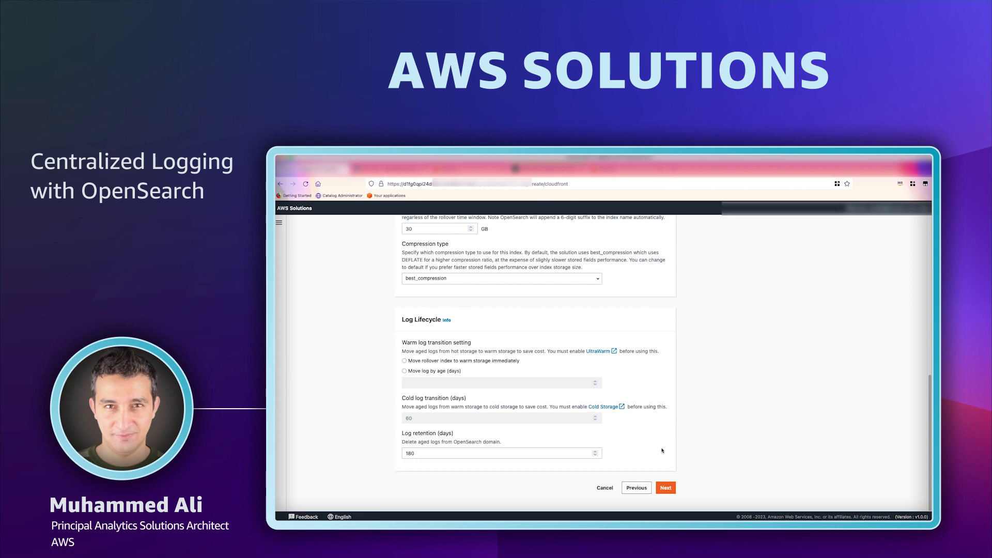
pyautogui.click(666, 488)
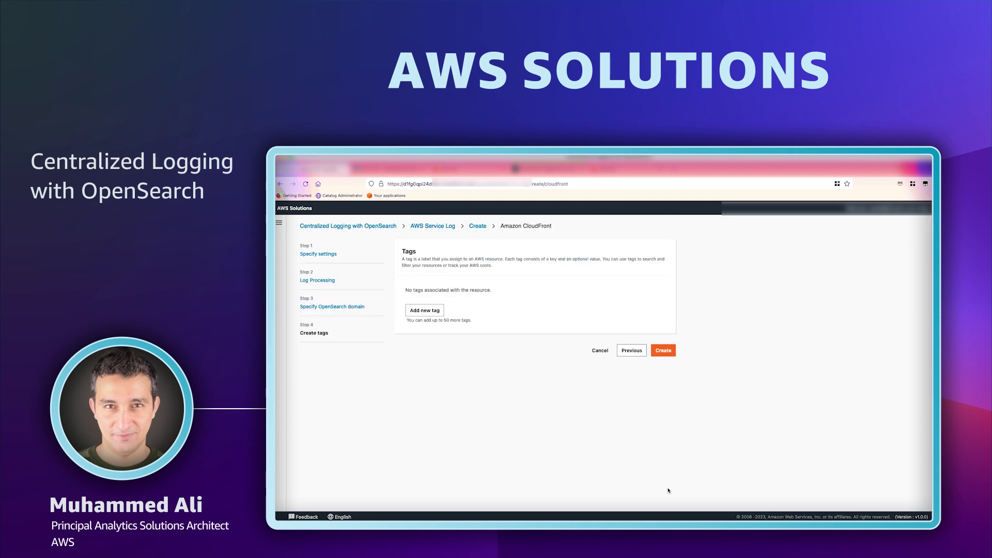
pyautogui.click(659, 355)
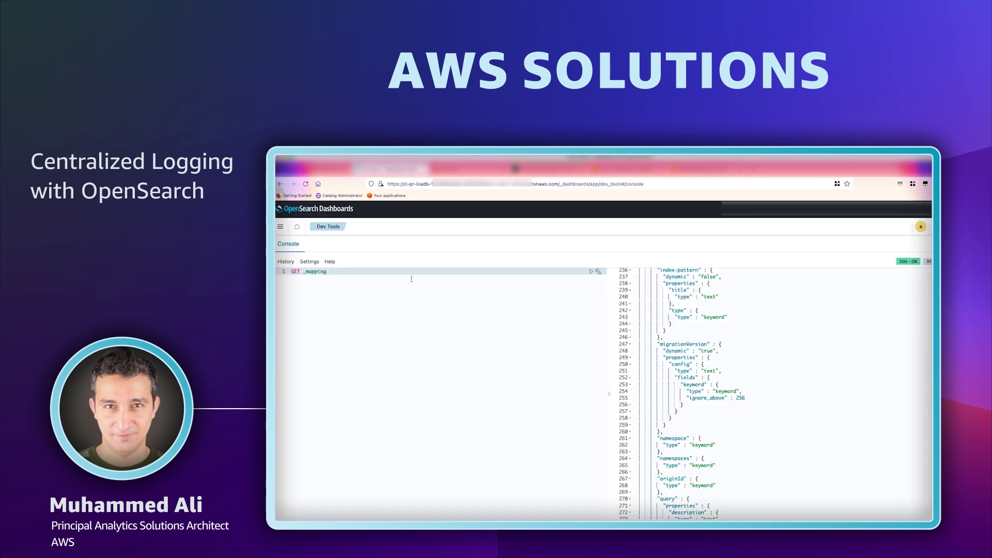
# Run GET _cat/indices in Dev Tools and locate the cloudfront index in the output.
pyautogui.press('BackSpace')
pyautogui.press('BackSpace')
pyautogui.press('BackSpace')
pyautogui.press('BackSpace')
pyautogui.press('BackSpace')
pyautogui.press('BackSpace')
pyautogui.press('BackSpace')
pyautogui.press('BackSpace')
pyautogui.write('cat')
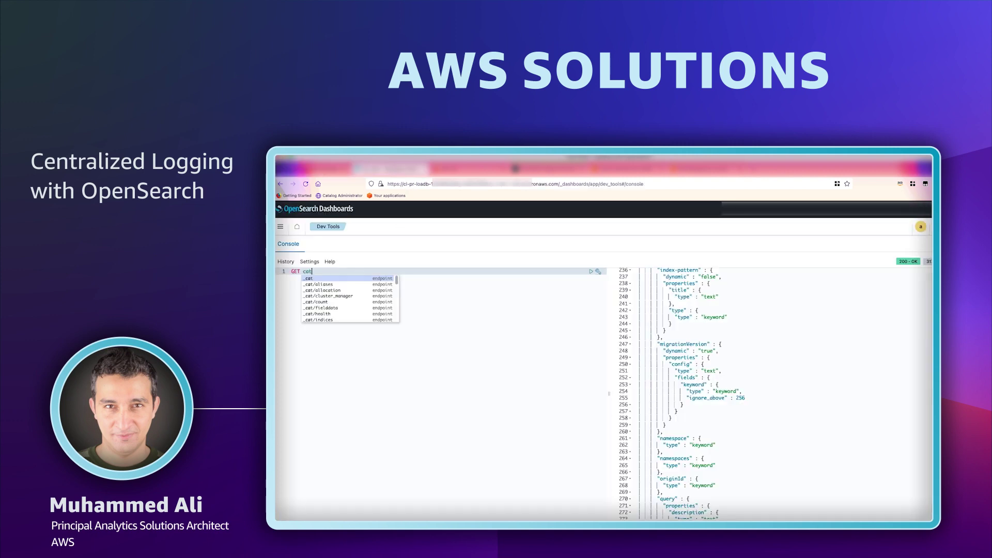
pyautogui.press('Down')
pyautogui.press('Down')
pyautogui.press('Down')
pyautogui.press('Down')
pyautogui.press('Down')
pyautogui.press('Down')
pyautogui.press('Down')
pyautogui.press('Return')
pyautogui.hotkey('ctrl', 'Return')
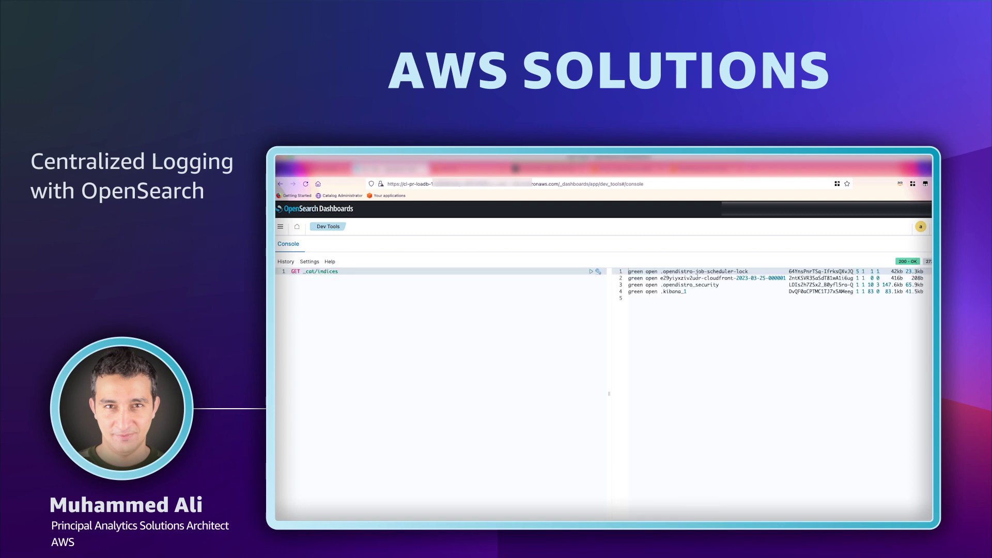
pyautogui.tripleClick(696, 278)
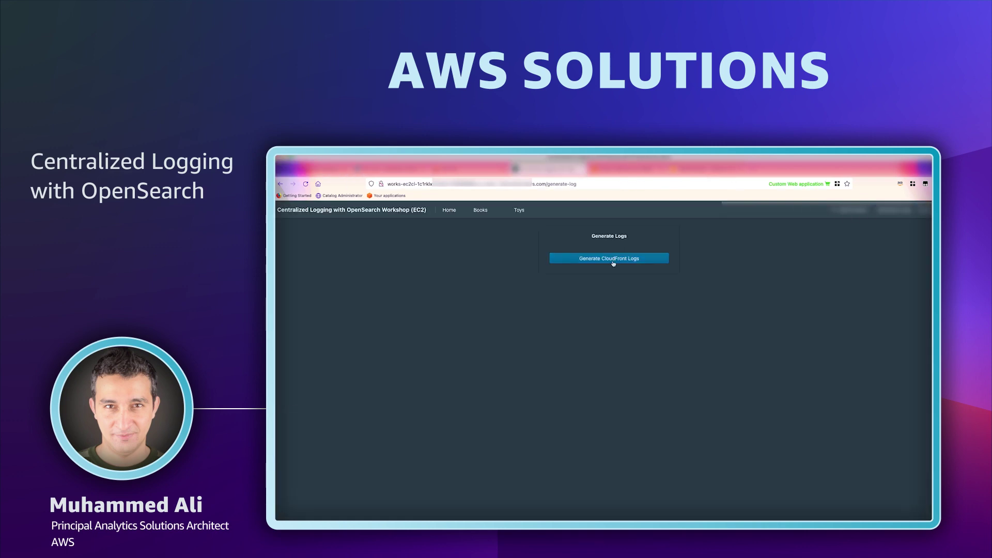
# Generate CloudFront test logs in the workshop app and return to Dashboards Home.
pyautogui.click(612, 261)
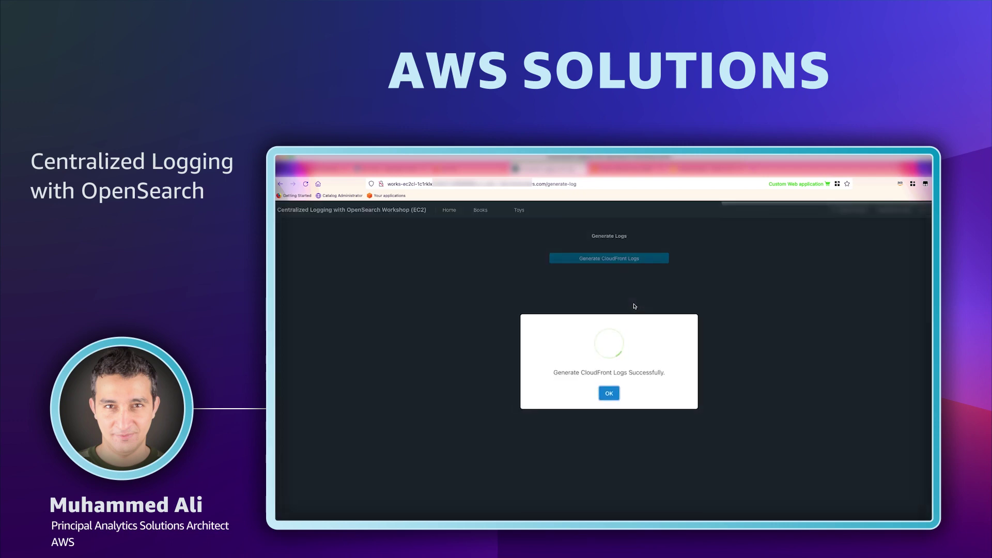
pyautogui.click(609, 393)
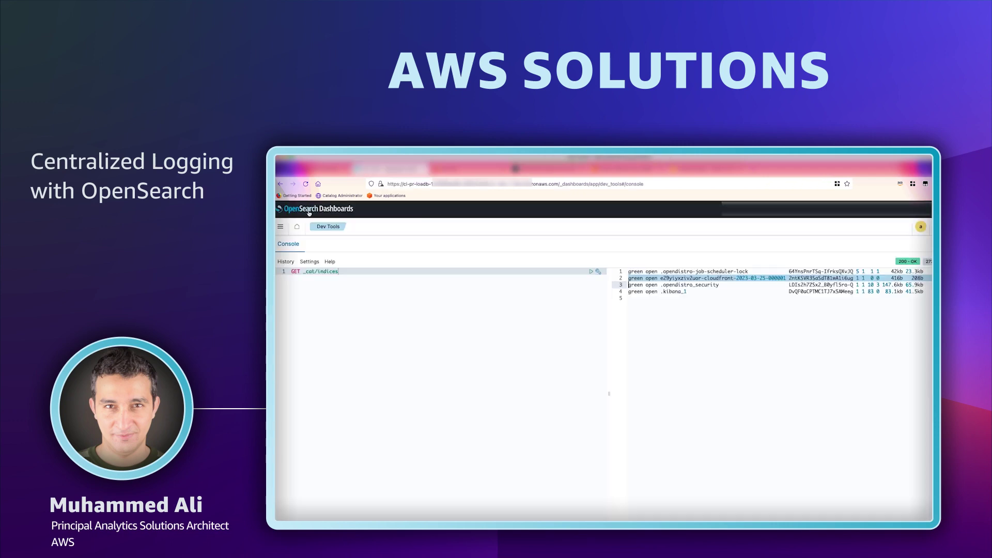
pyautogui.click(308, 212)
# Open the cloudfront dashboard and scroll through its 883-request traffic, status and referer panels.
pyautogui.click(281, 228)
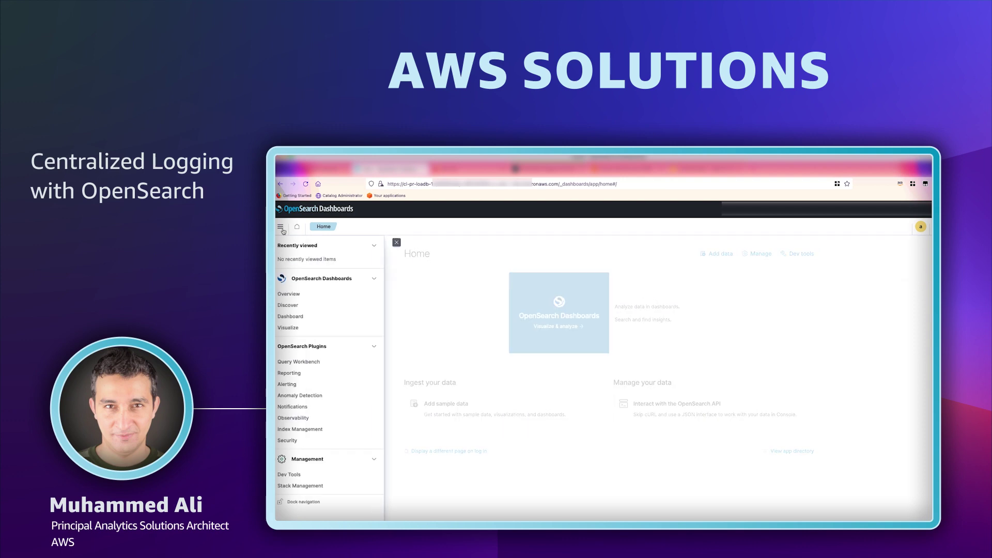
pyautogui.click(290, 316)
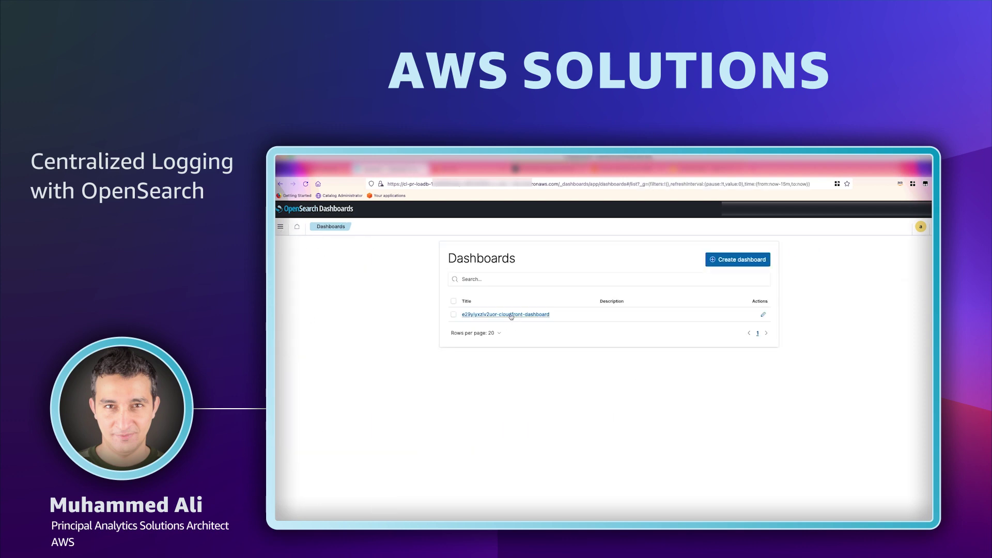
pyautogui.click(514, 315)
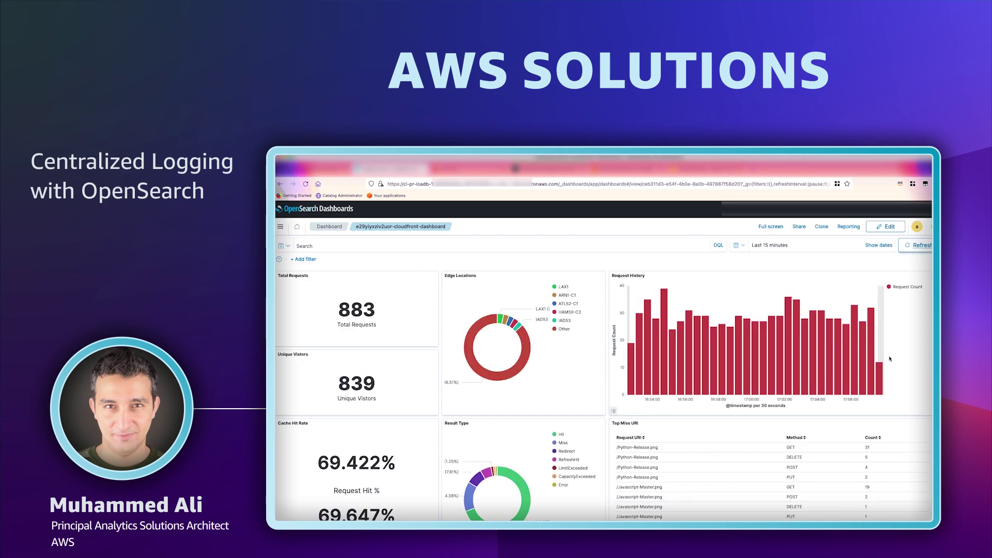
pyautogui.scroll(-3, 891, 373)
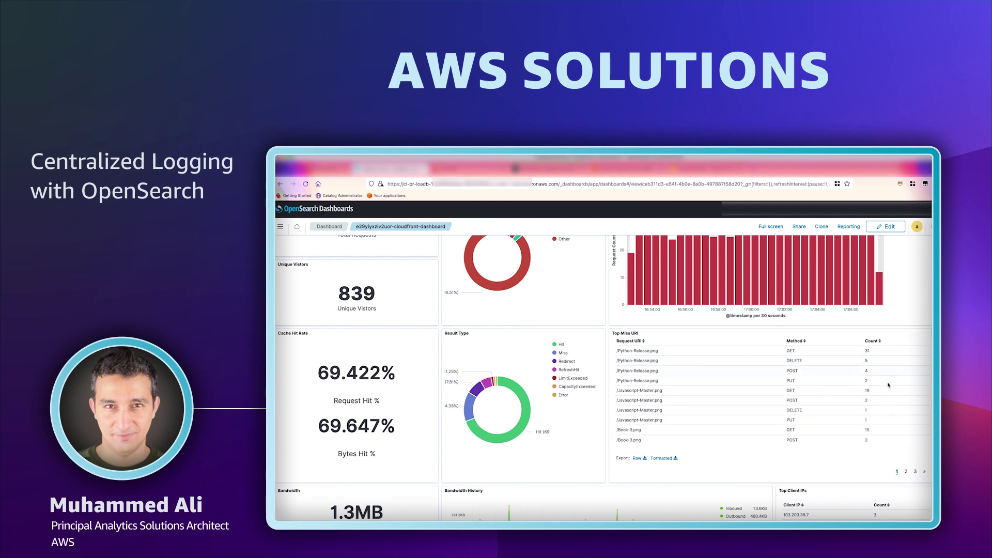
pyautogui.scroll(3, 619, 323)
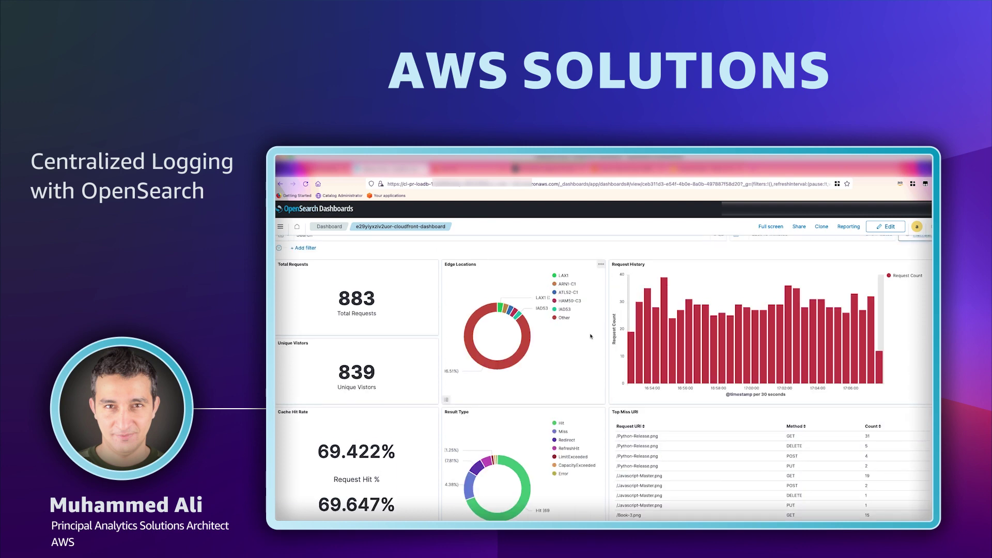
pyautogui.scroll(-5, 603, 337)
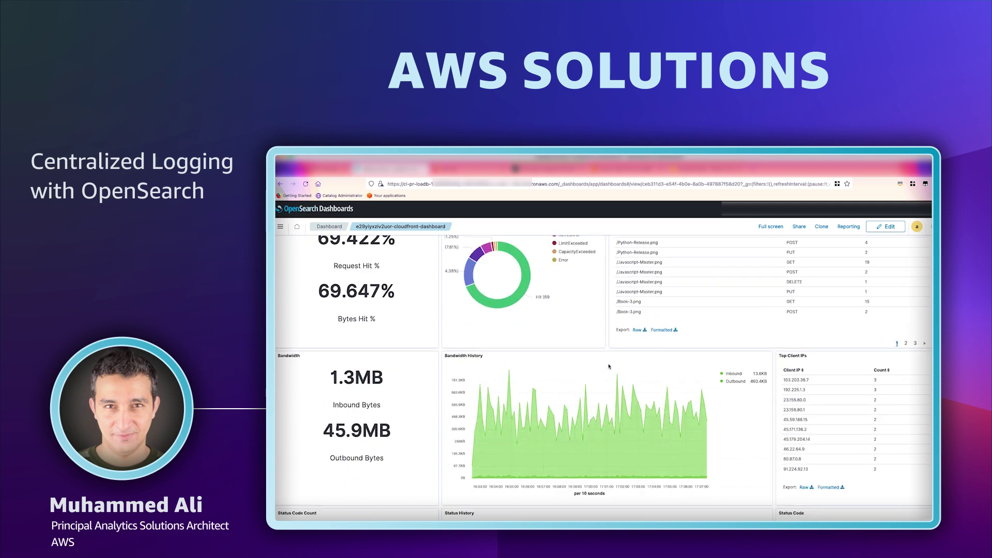
pyautogui.scroll(-5, 610, 366)
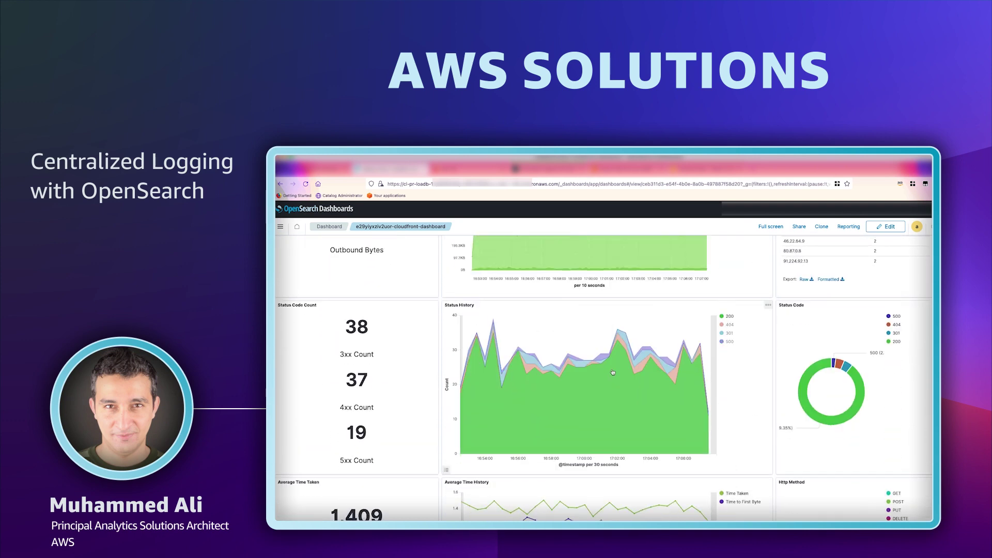
pyautogui.scroll(-5, 613, 371)
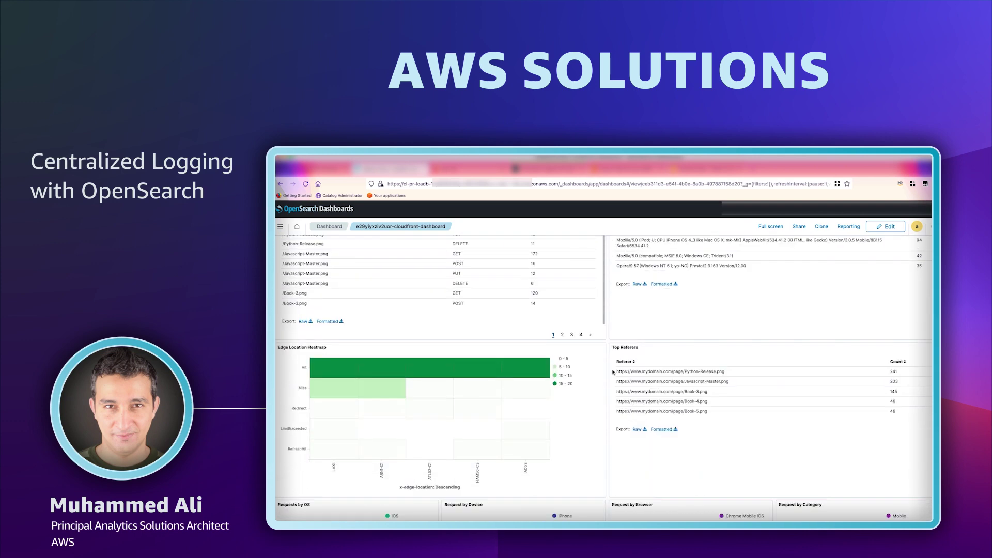
pyautogui.scroll(-3, 613, 371)
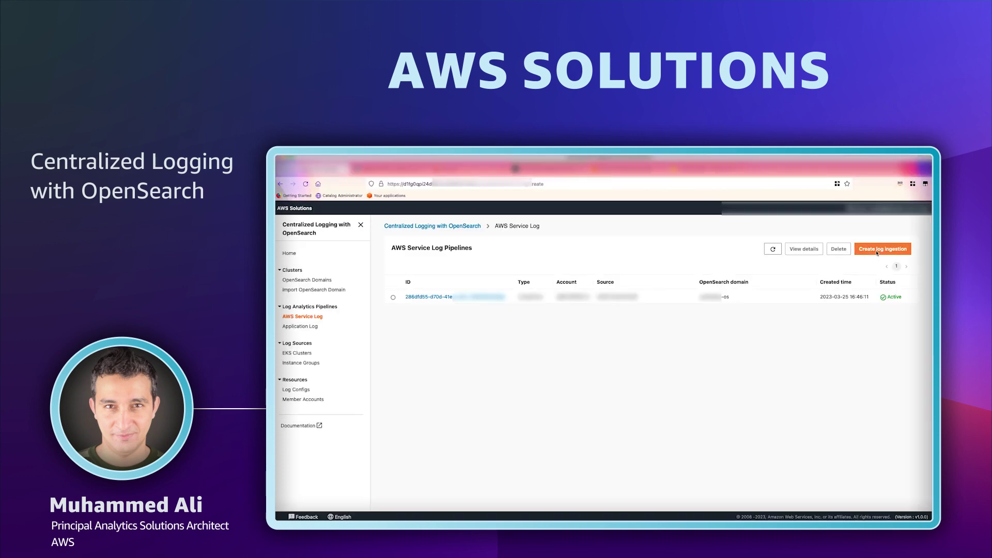
# Create a new log ingestion with AWS WAF as the source and advance to its settings.
pyautogui.click(886, 250)
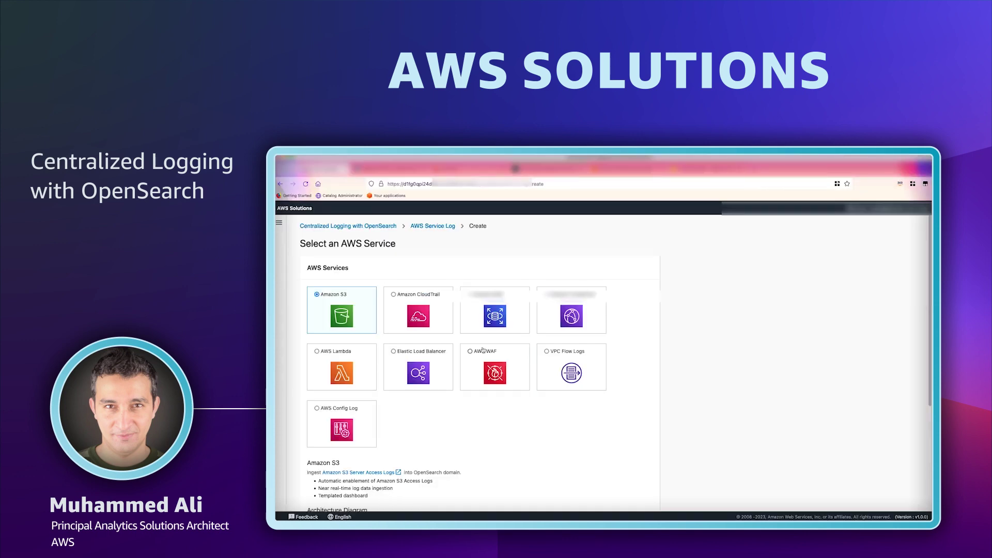
pyautogui.click(480, 353)
pyautogui.scroll(-3, 471, 430)
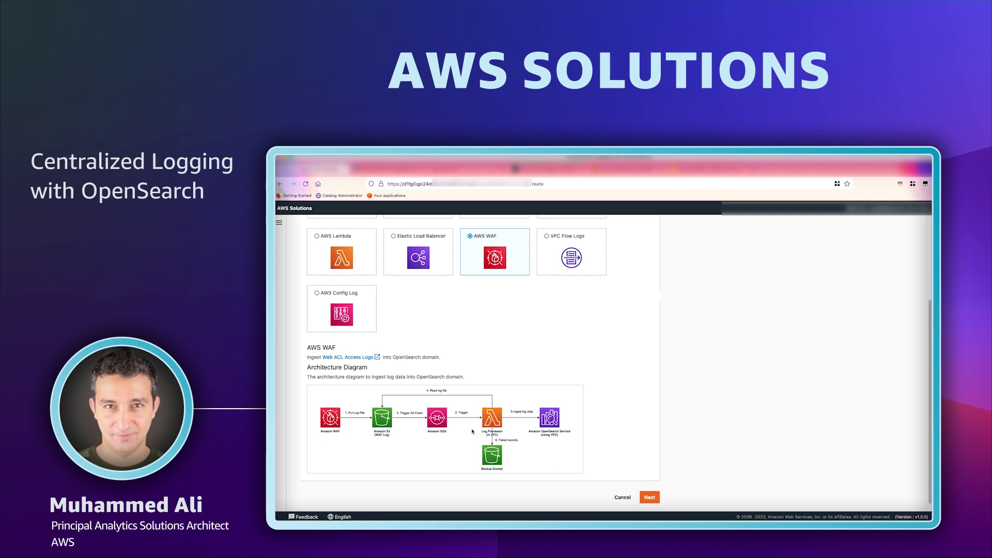
pyautogui.click(650, 497)
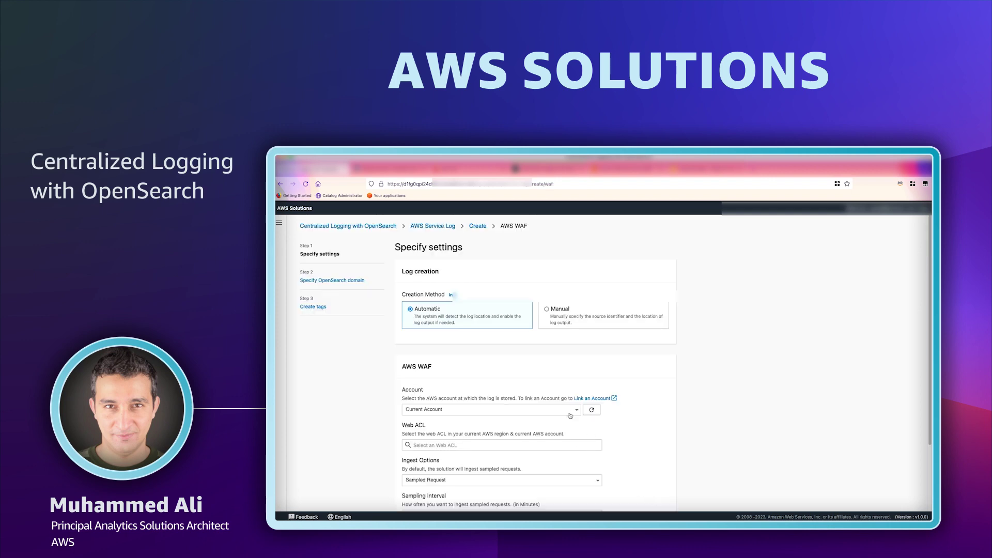
# Select the CentralCLWebACL web ACL with Full Request ingestion.
pyautogui.click(578, 445)
pyautogui.click(580, 461)
pyautogui.scroll(-2, 569, 454)
pyautogui.click(549, 408)
pyautogui.click(430, 433)
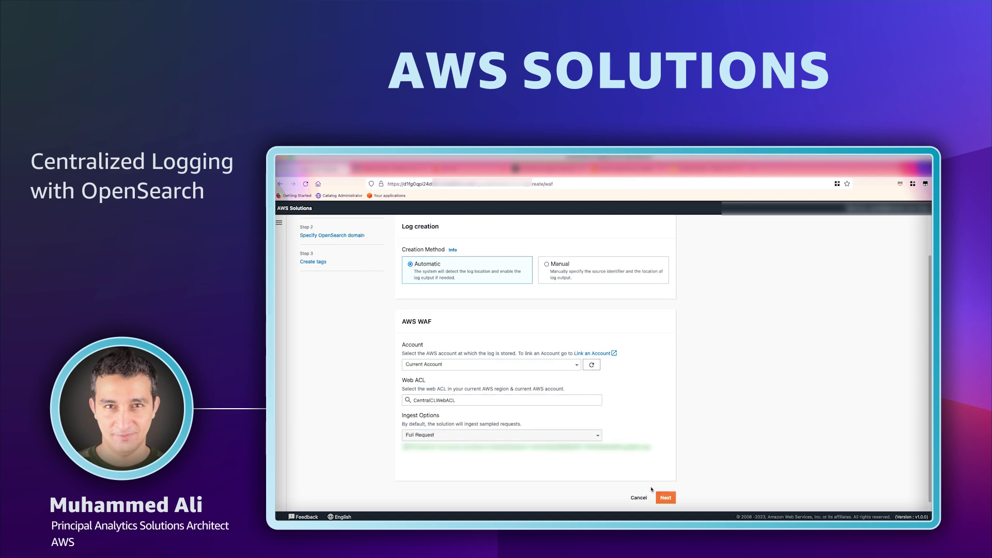
# Accept default domain and tag settings and create the WAF log pipeline.
pyautogui.click(666, 498)
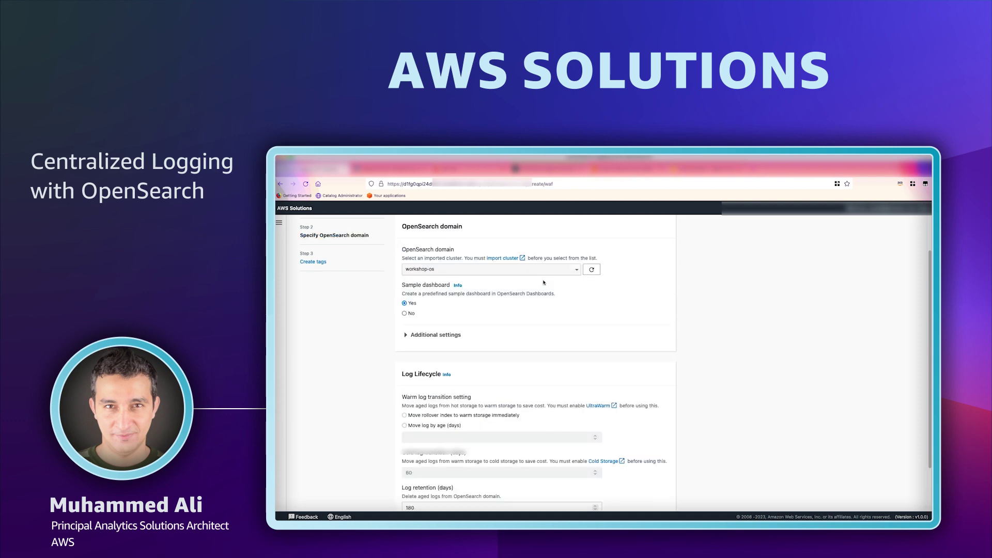
pyautogui.scroll(-2, 662, 465)
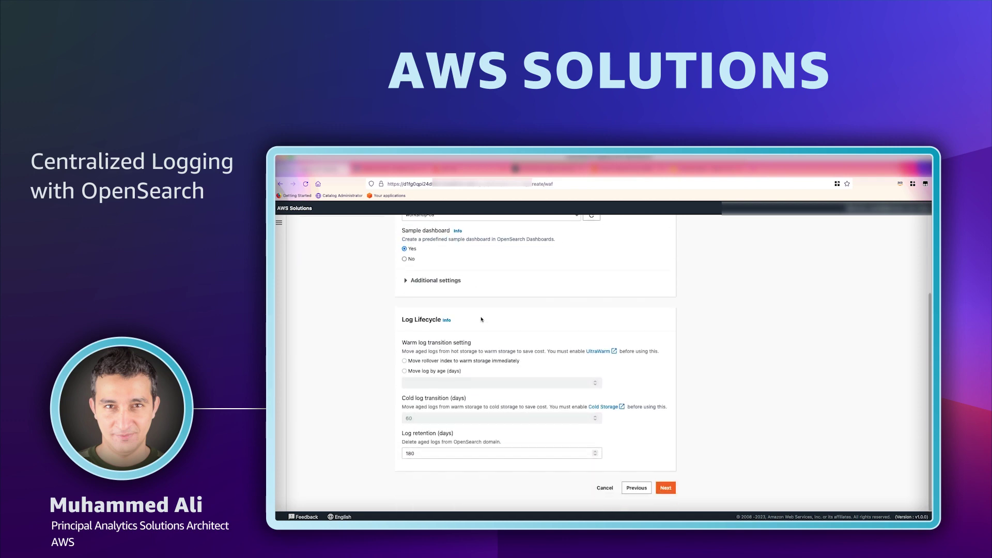
pyautogui.click(665, 485)
pyautogui.click(664, 350)
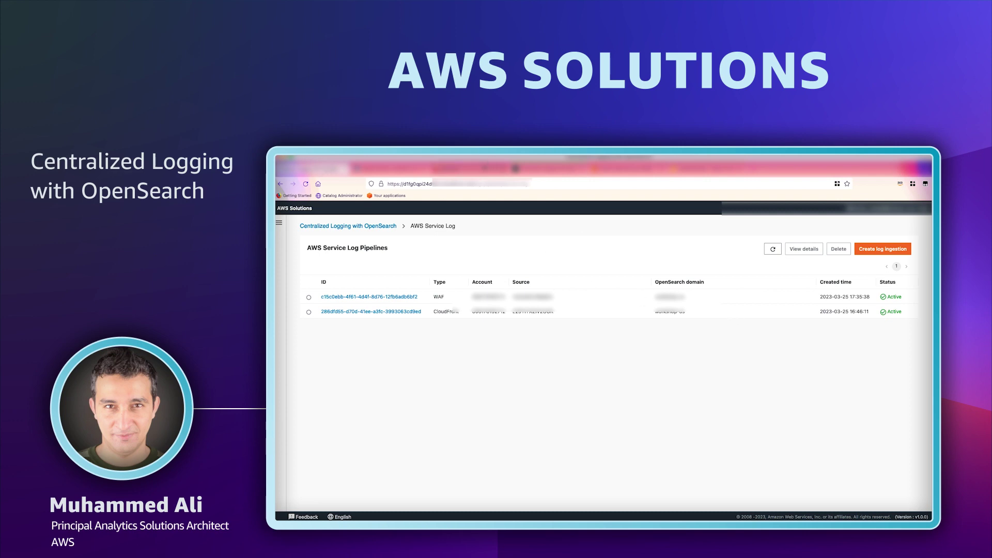
# Open the centralclwebacl-waf-dashboard from the Dashboards list in OpenSearch Dashboards.
pyautogui.click(470, 169)
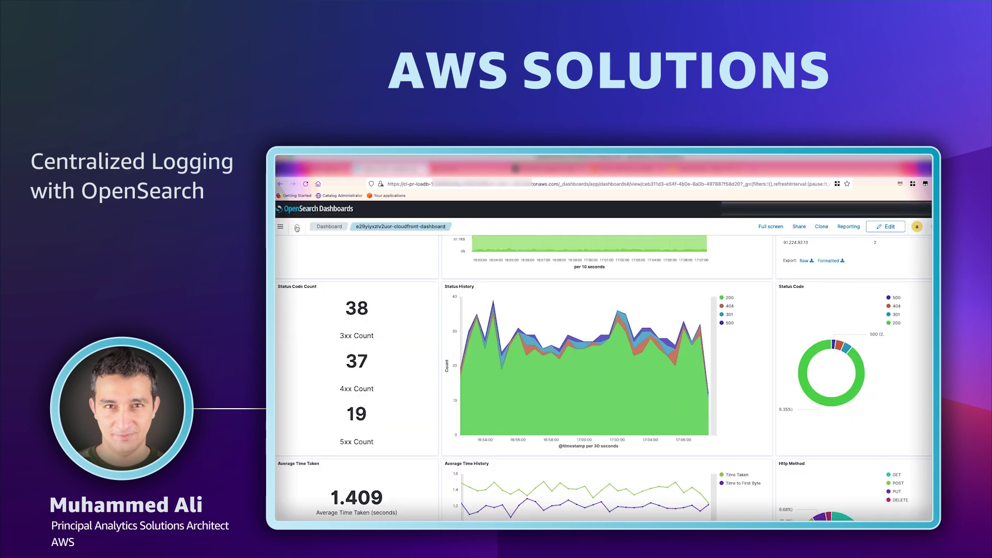
pyautogui.click(321, 229)
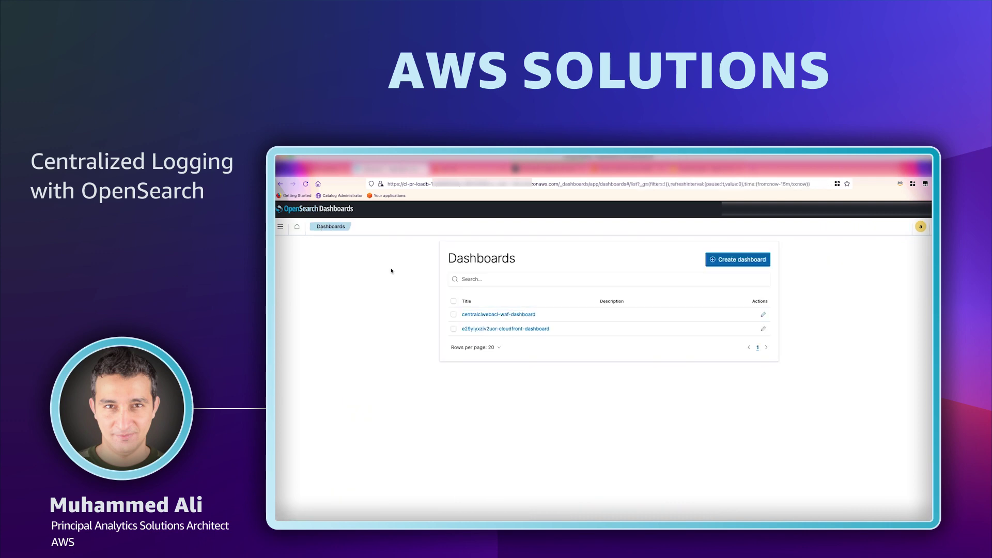
pyautogui.click(490, 314)
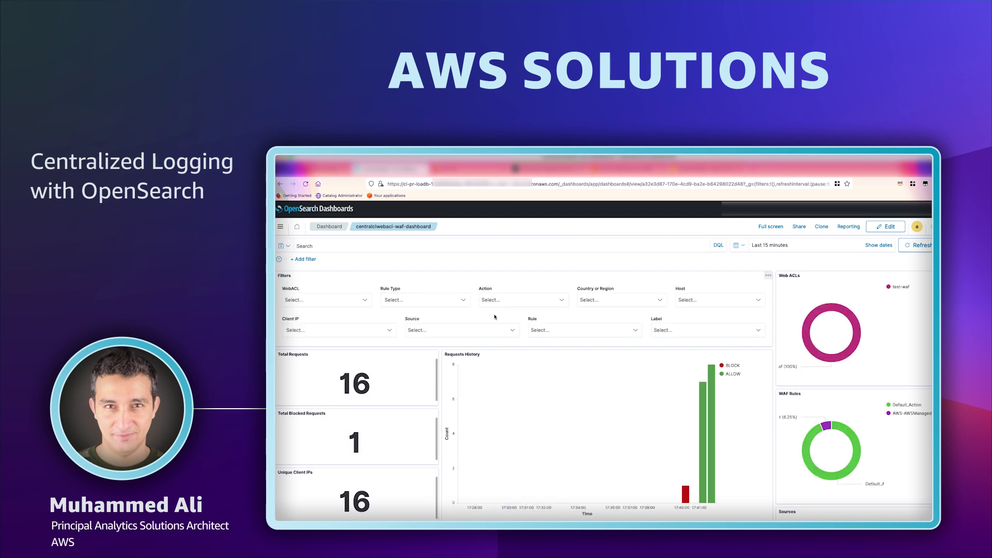
pyautogui.scroll(-5, 496, 320)
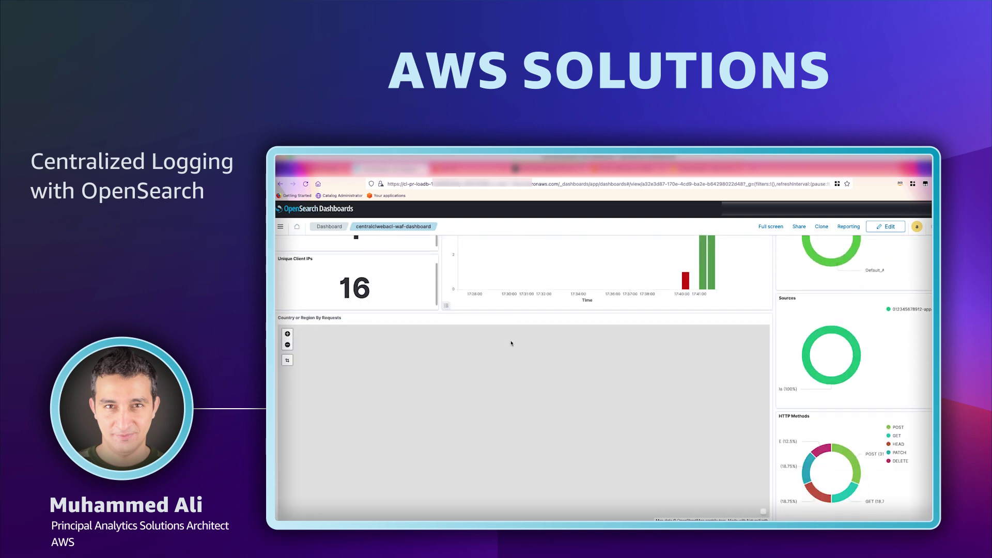
pyautogui.scroll(-2, 511, 343)
pyautogui.scroll(-2, 512, 344)
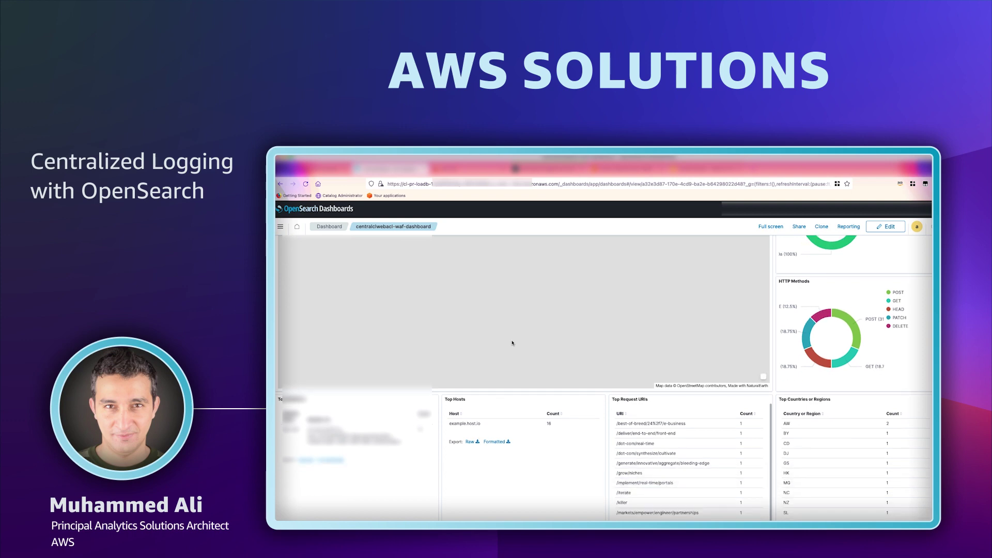
pyautogui.scroll(-5, 513, 342)
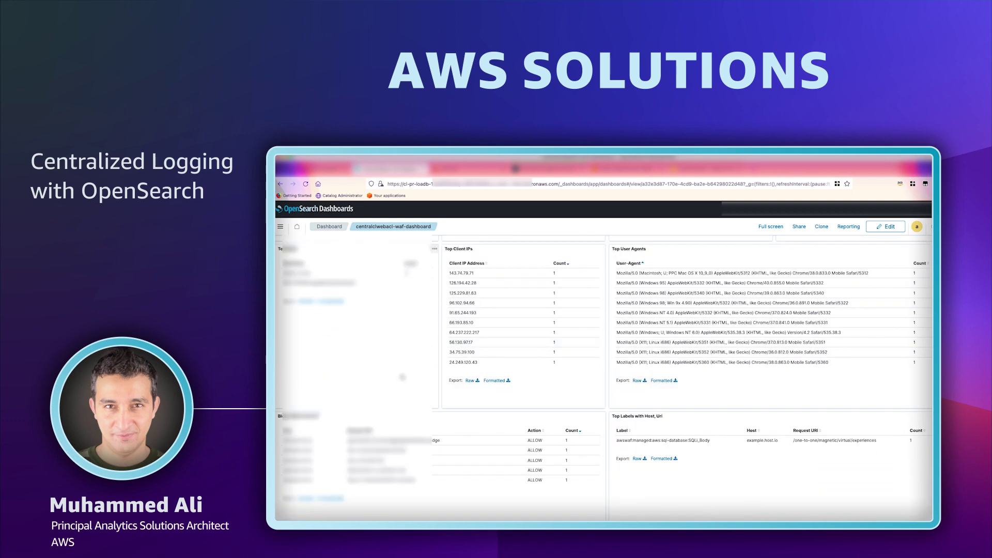
pyautogui.scroll(-4, 415, 376)
pyautogui.scroll(-1, 415, 377)
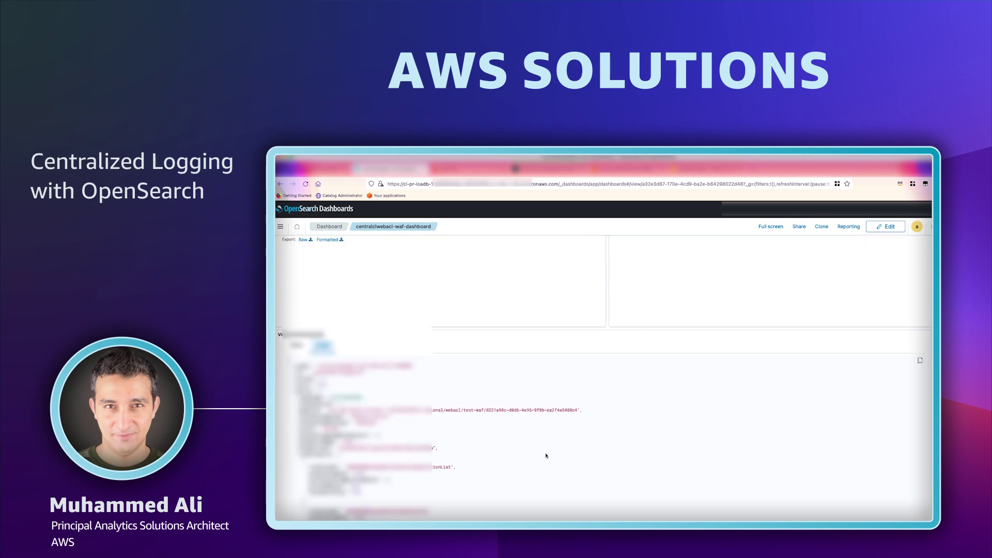
pyautogui.scroll(5, 545, 456)
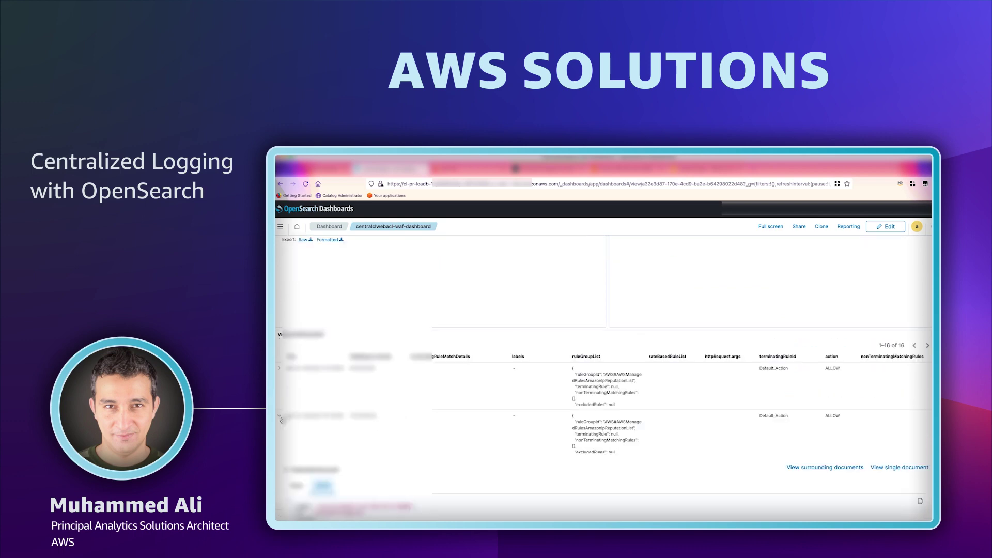
pyautogui.scroll(5, 568, 408)
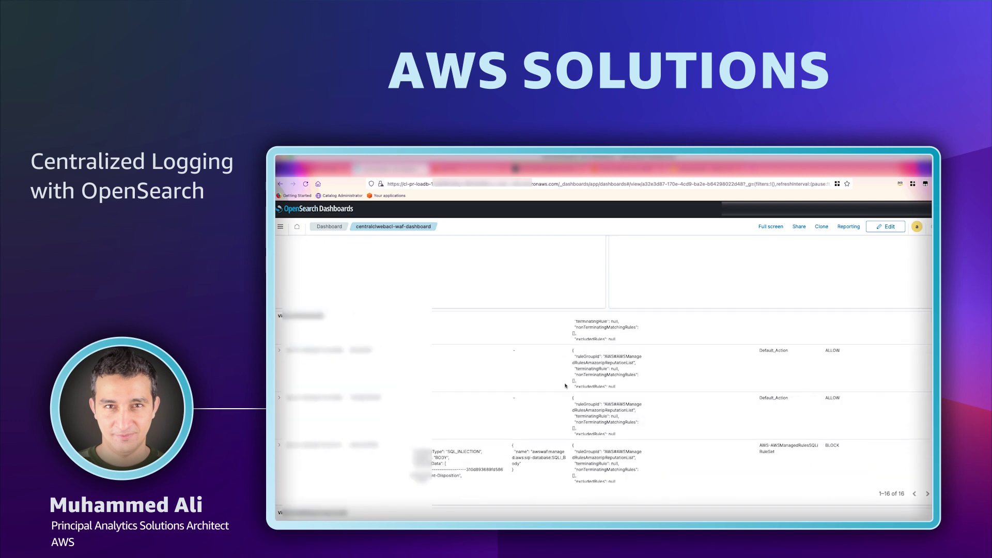
pyautogui.scroll(5, 561, 376)
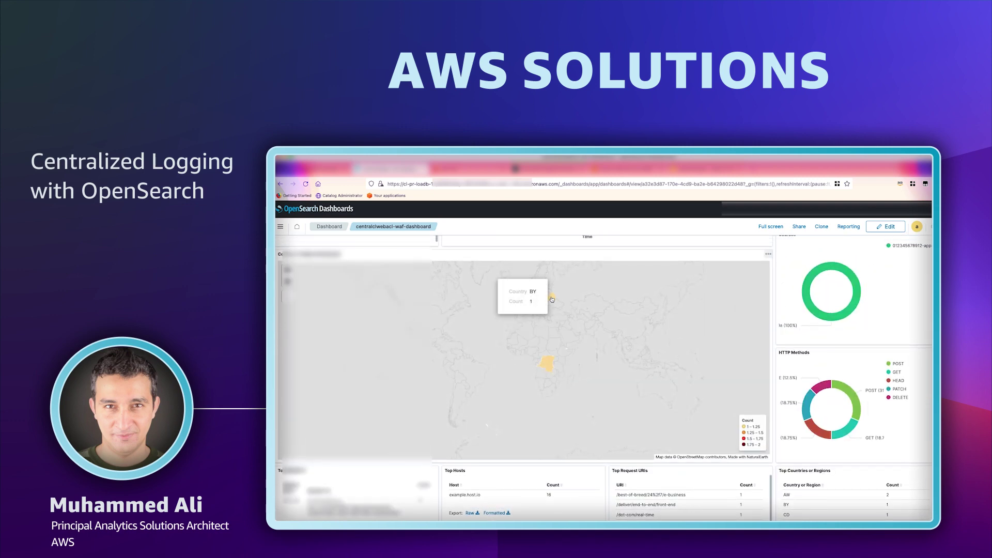
pyautogui.scroll(5, 705, 436)
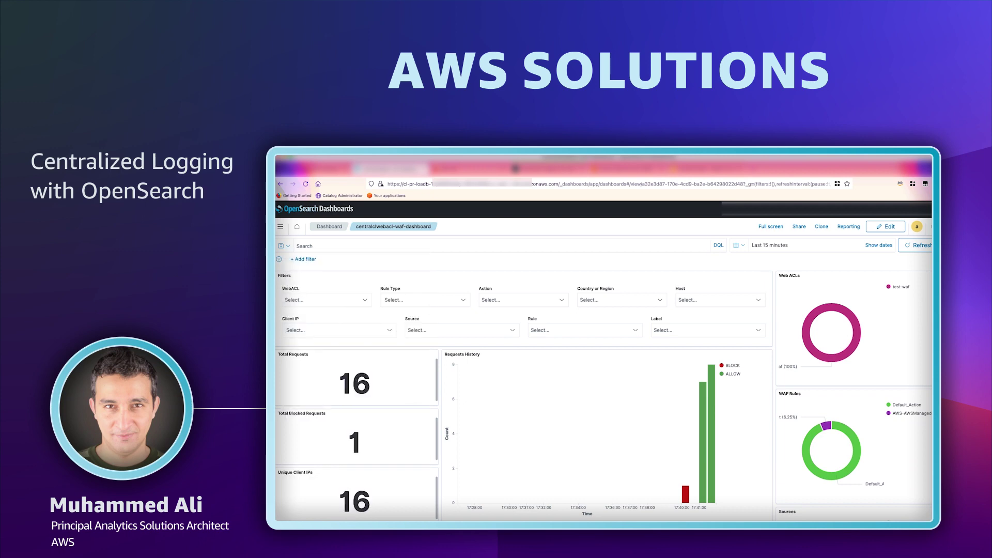
# Filter the WAF dashboard to Action BLOCK, leaving Rule Type unfiltered.
pyautogui.click(361, 303)
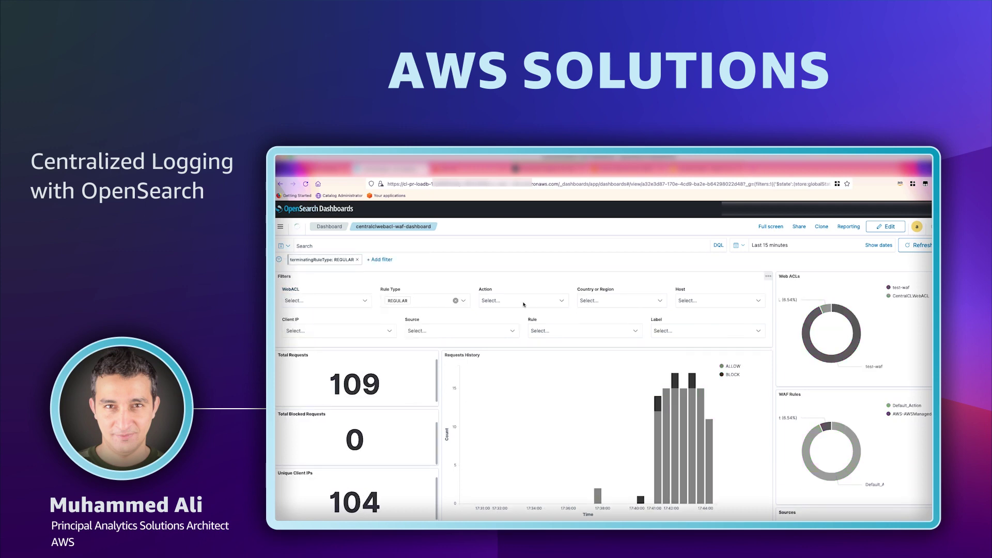
pyautogui.click(523, 302)
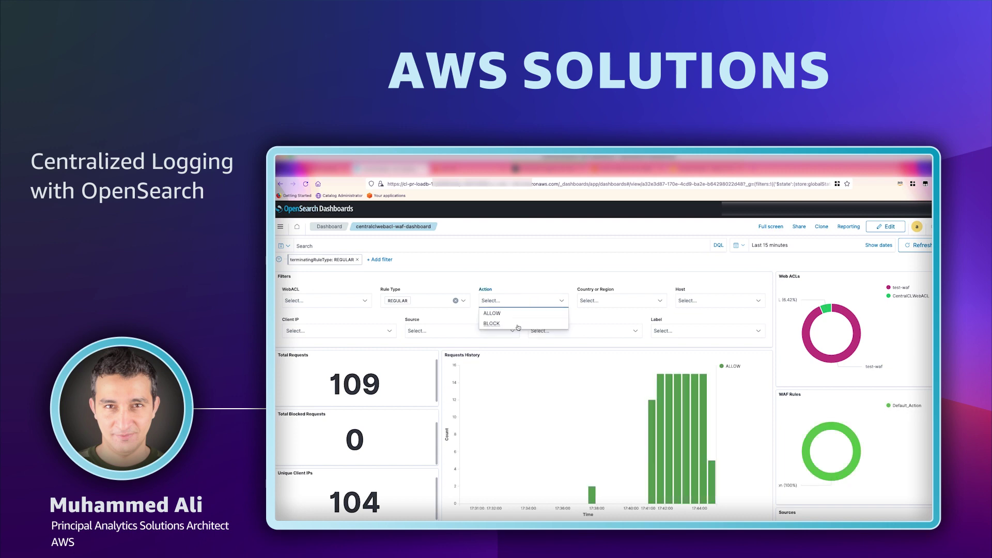
pyautogui.click(492, 323)
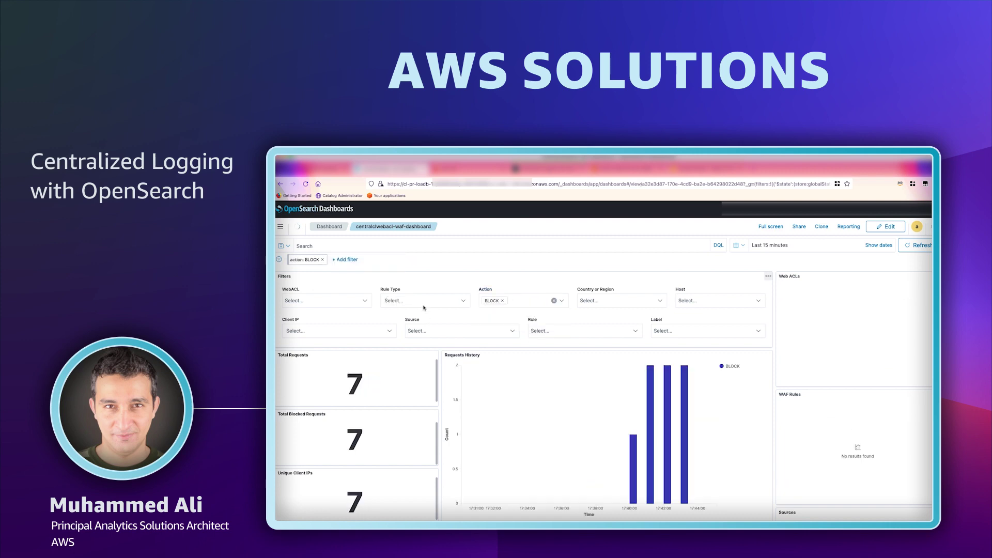
pyautogui.click(439, 300)
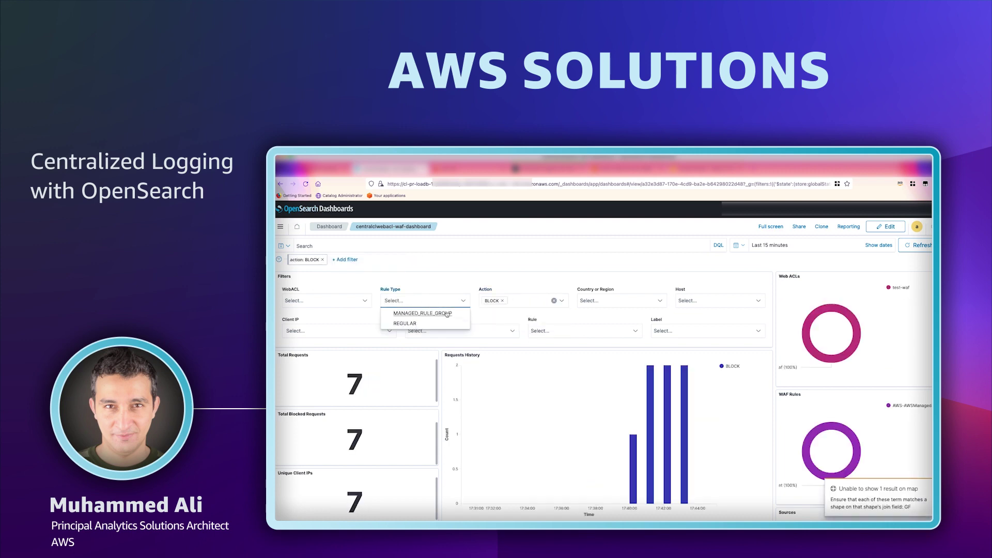
pyautogui.click(597, 313)
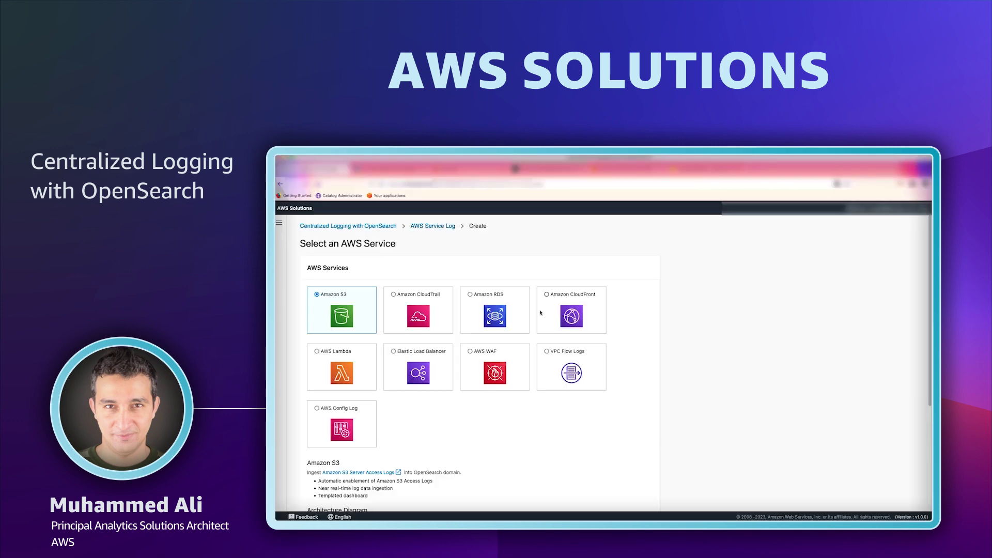
# Choose Amazon RDS with the MySQL workshop-db database, also ingesting its audit log.
pyautogui.click(470, 296)
pyautogui.scroll(-5, 481, 362)
pyautogui.hotkey('ctrl', '-')
pyautogui.hotkey('ctrl', '-')
pyautogui.click(651, 489)
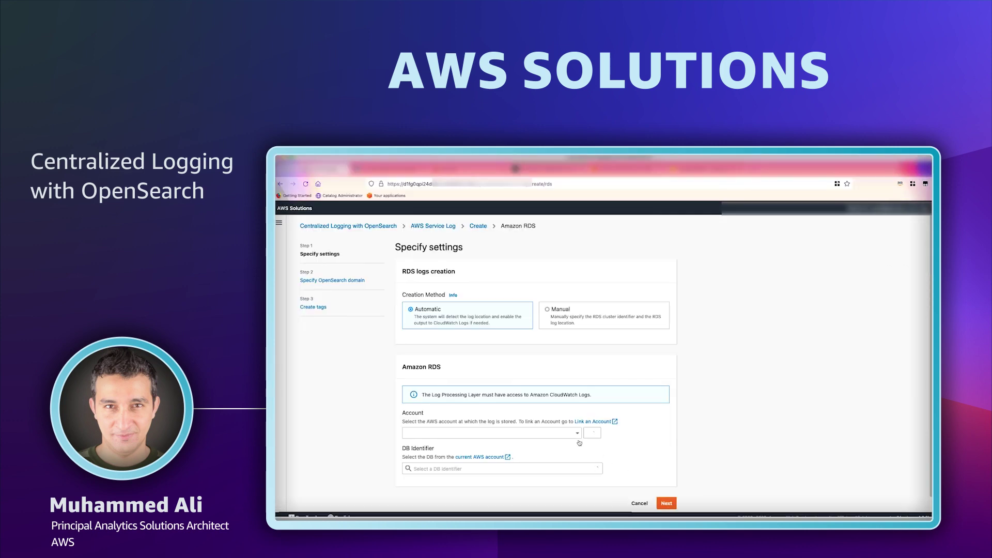
pyautogui.click(563, 469)
pyautogui.click(569, 483)
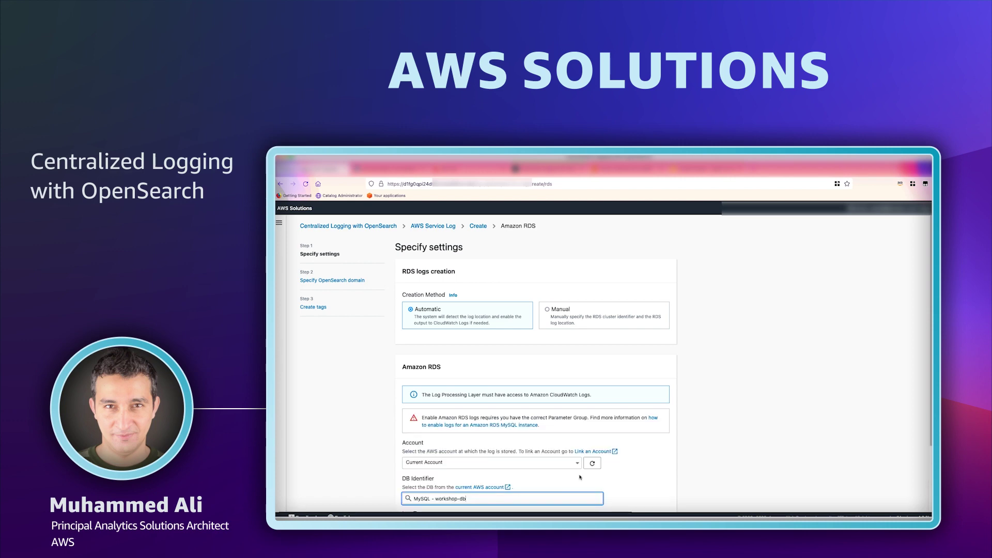
pyautogui.scroll(-3, 628, 466)
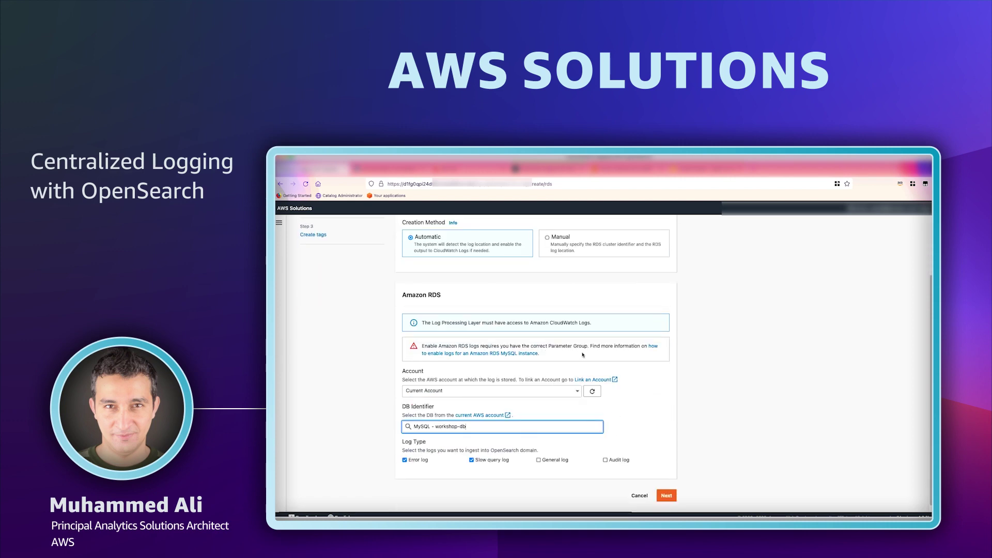
pyautogui.scroll(-1, 591, 400)
pyautogui.click(606, 453)
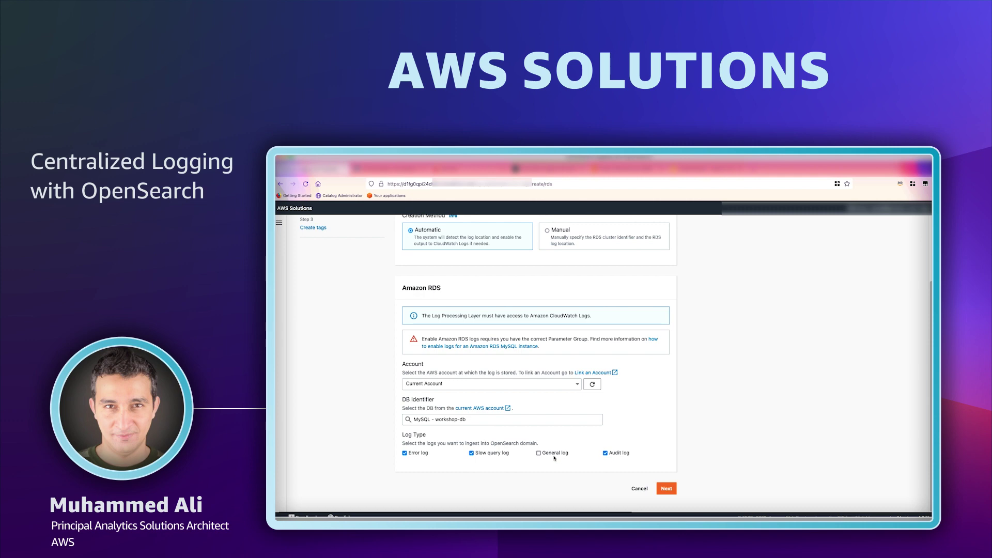
# Keep the default domain and tag settings and create the RDS log pipeline.
pyautogui.click(667, 489)
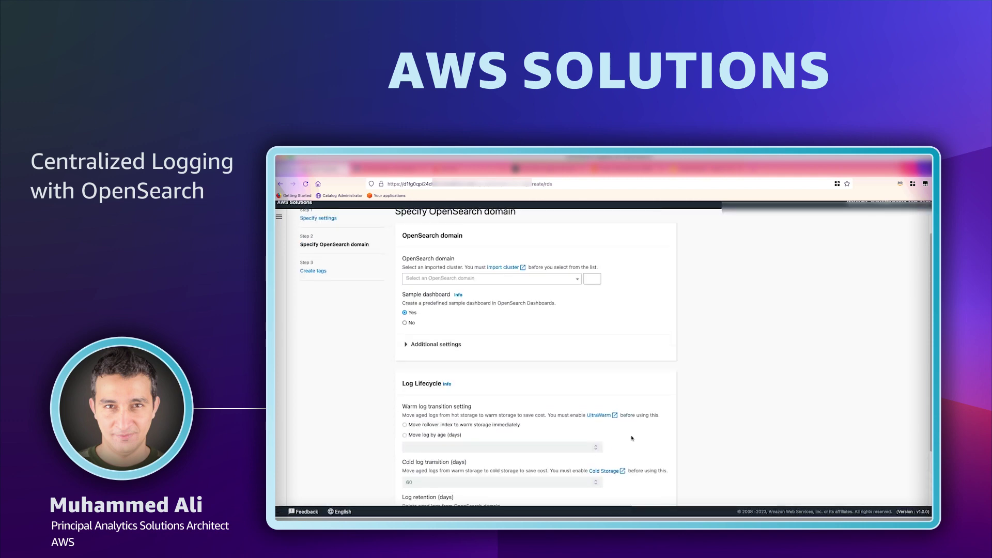
pyautogui.click(524, 366)
pyautogui.scroll(-10, 524, 366)
pyautogui.click(670, 488)
pyautogui.click(664, 345)
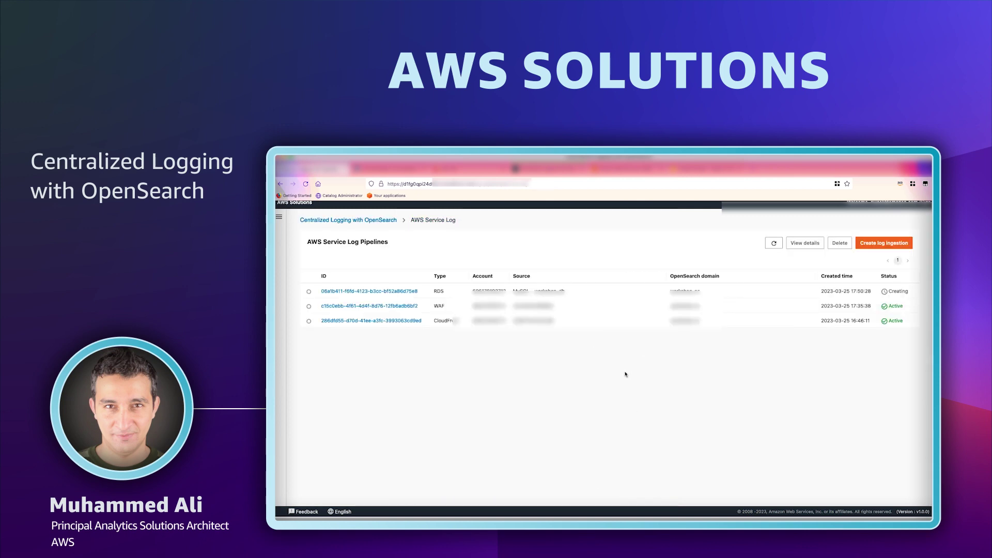
# Open the workshop-db-rds-dashboard, then browse the store's Toys category to the Funny Moto page.
pyautogui.click(779, 243)
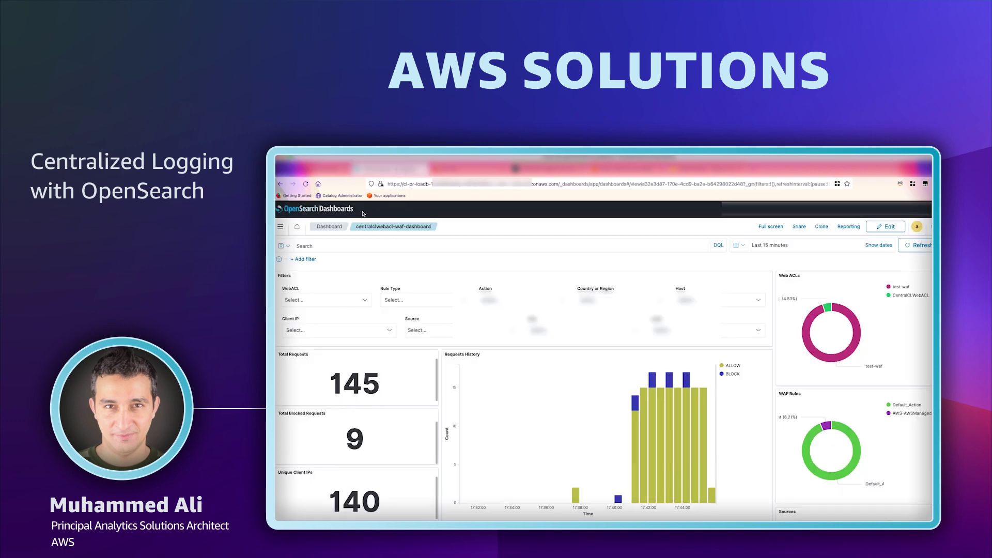
pyautogui.click(326, 229)
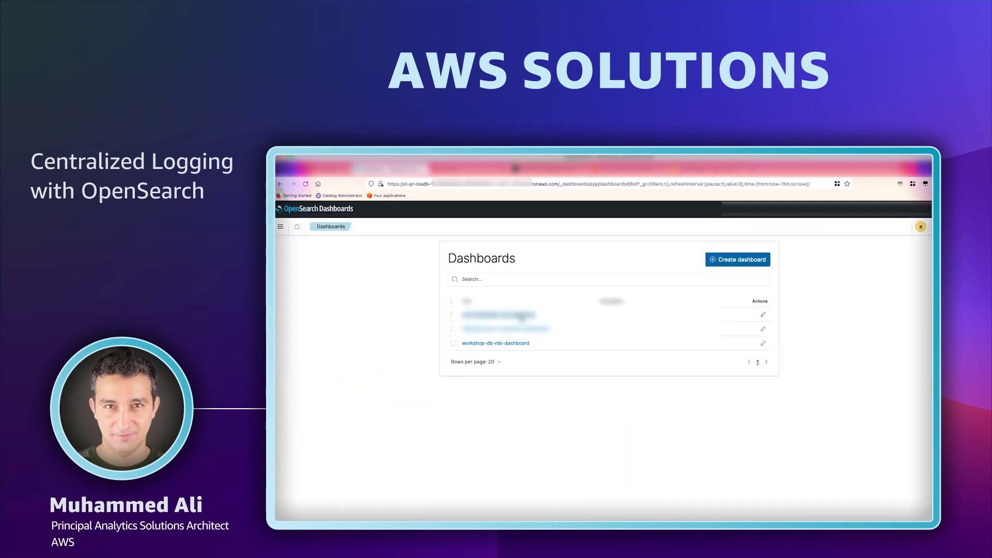
pyautogui.click(522, 343)
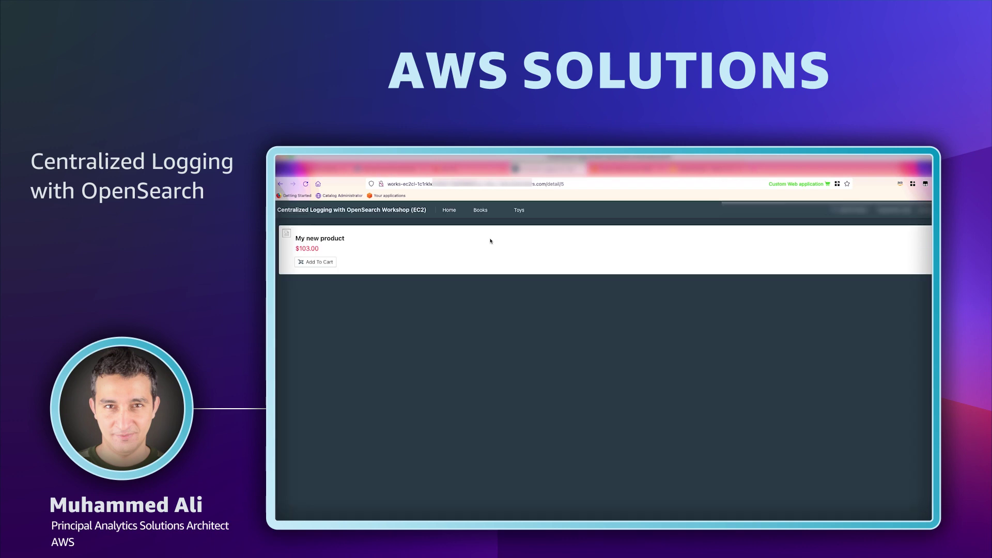
pyautogui.click(519, 211)
pyautogui.click(352, 396)
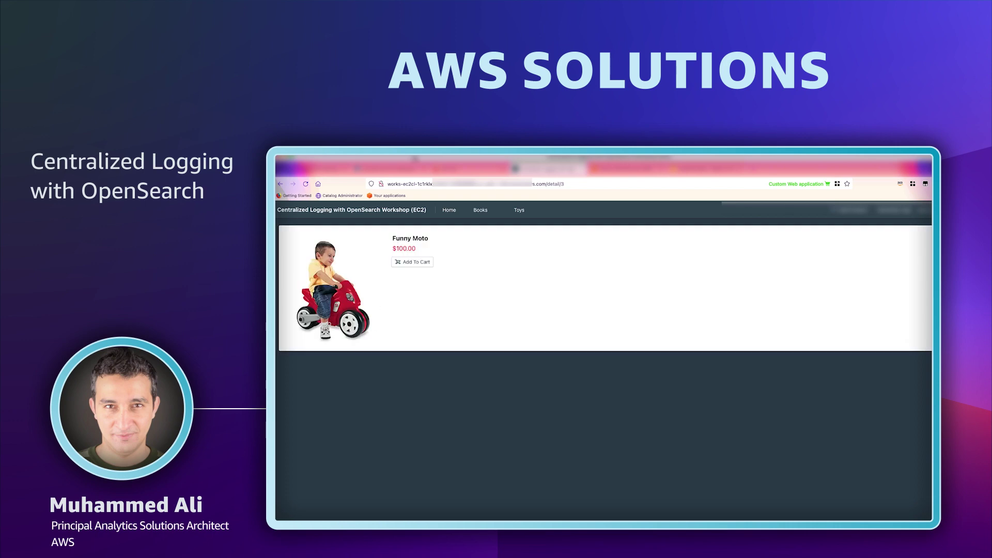
# Visit a Python book page and the Funny Moto toy page, then return to the store home.
pyautogui.click(488, 210)
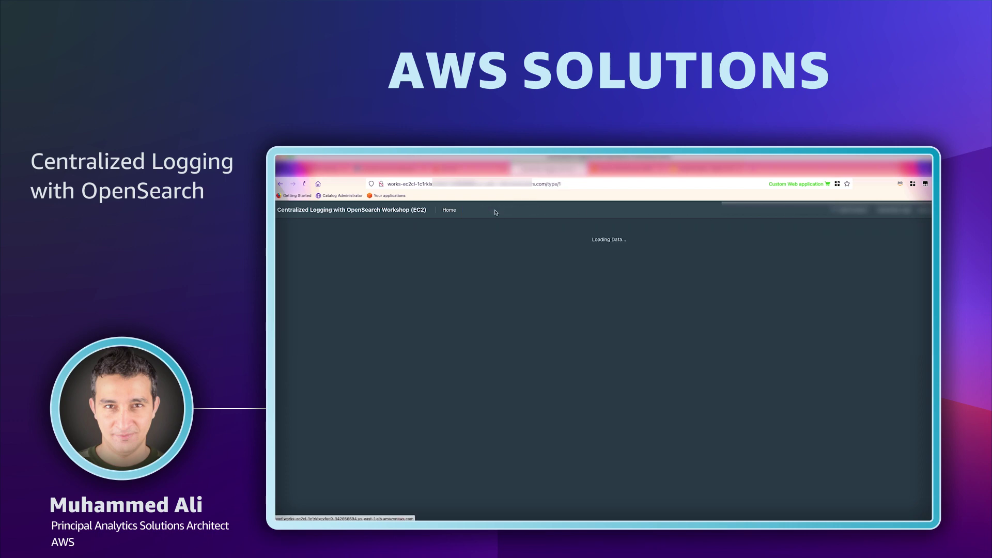
pyautogui.click(471, 326)
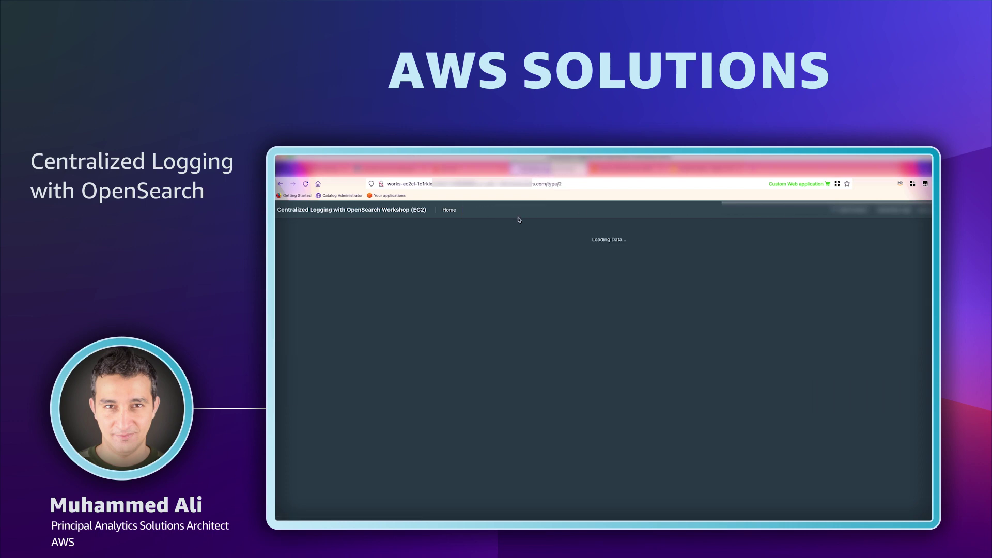
pyautogui.click(399, 395)
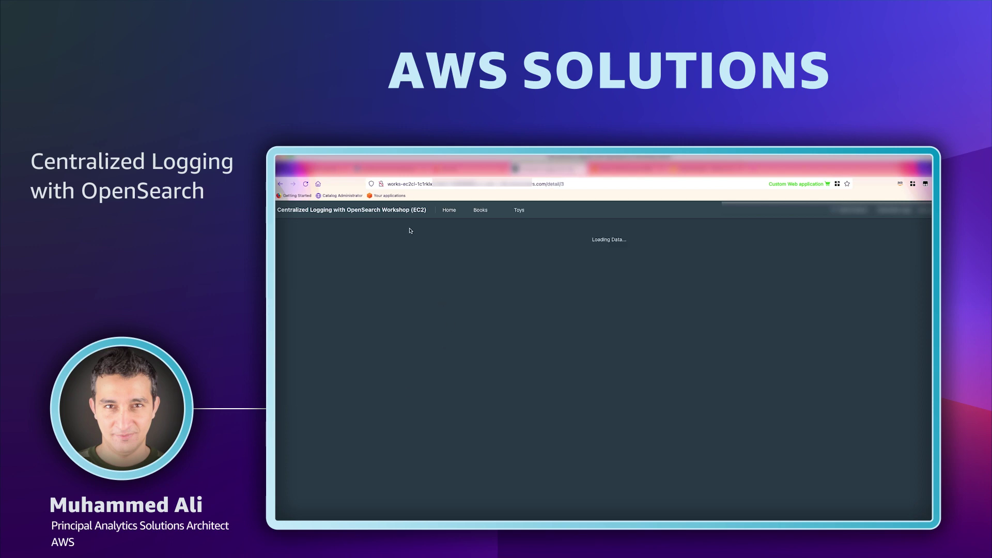
pyautogui.click(444, 210)
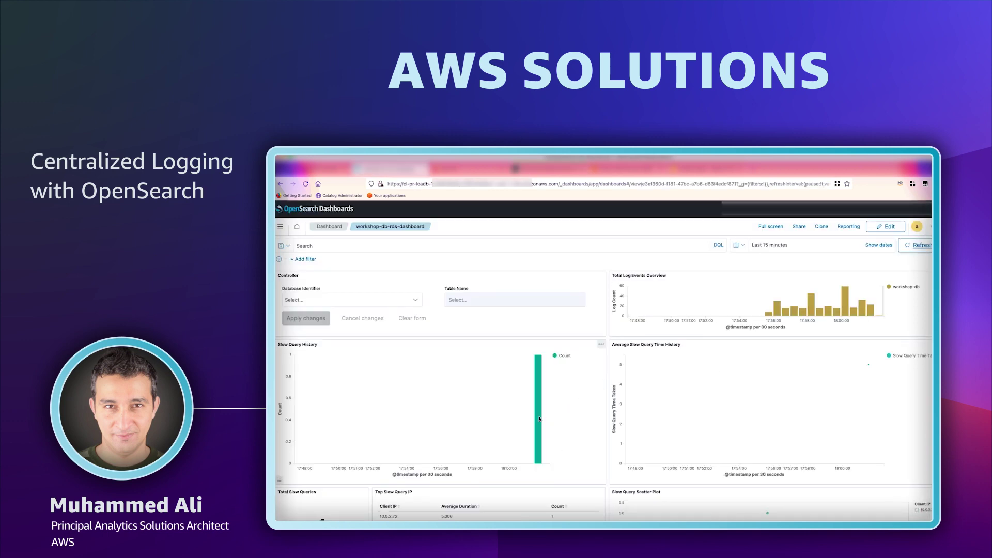
# Expand the Slow Query Logs entry, view it as JSON and highlight the sq-query text.
pyautogui.scroll(-10, 931, 374)
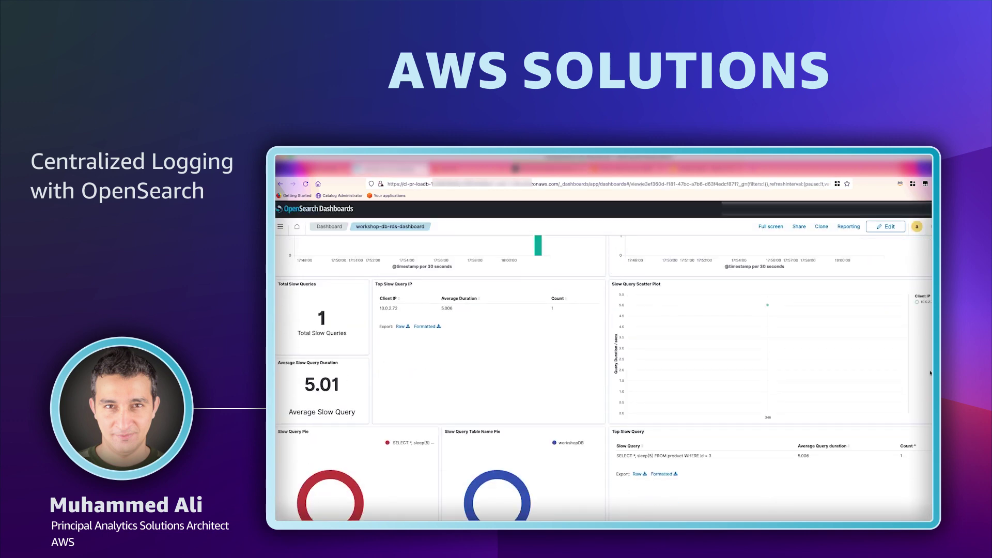
pyautogui.scroll(-3, 931, 374)
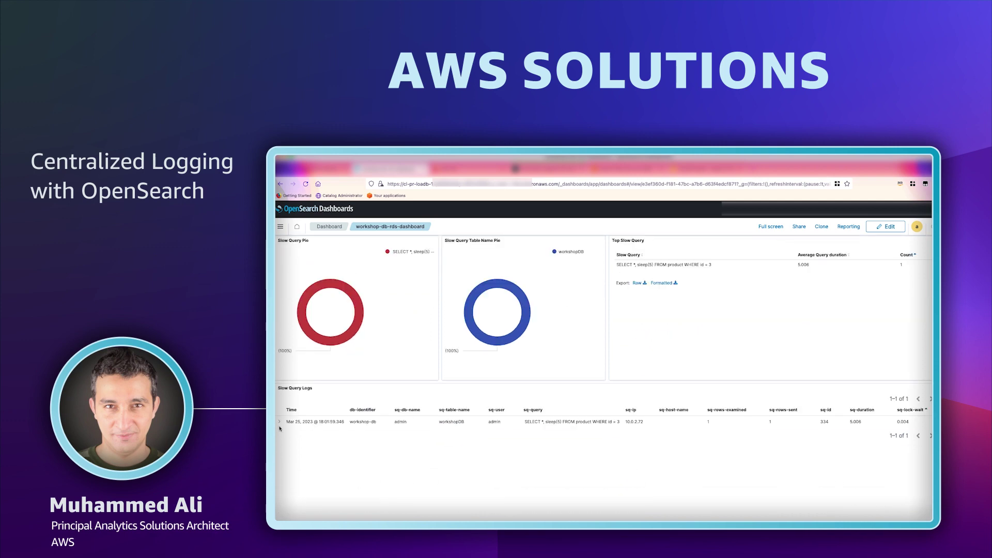
pyautogui.click(280, 422)
pyautogui.click(322, 463)
pyautogui.scroll(-5, 438, 476)
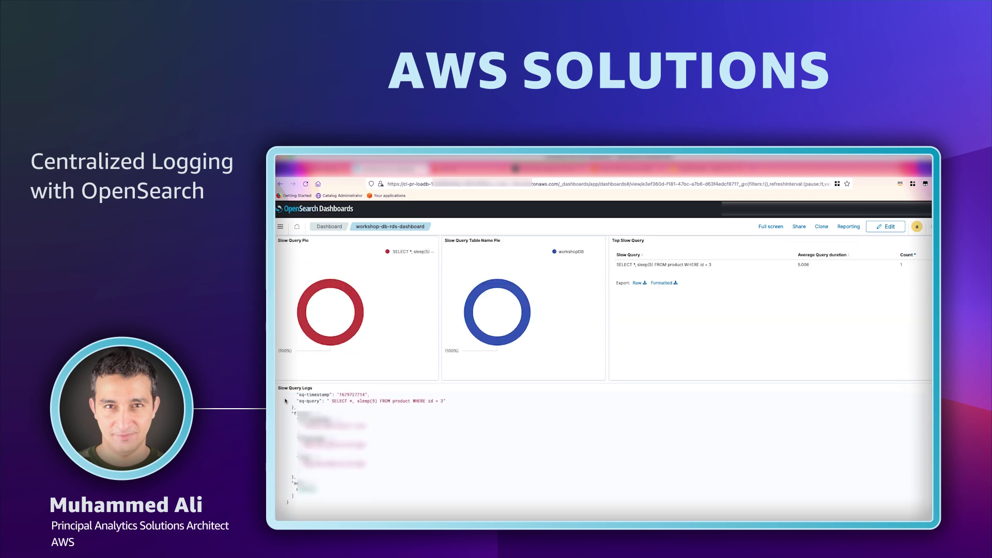
pyautogui.moveTo(332, 401); pyautogui.dragTo(442, 401)
pyautogui.click(470, 424)
pyautogui.scroll(10, 639, 343)
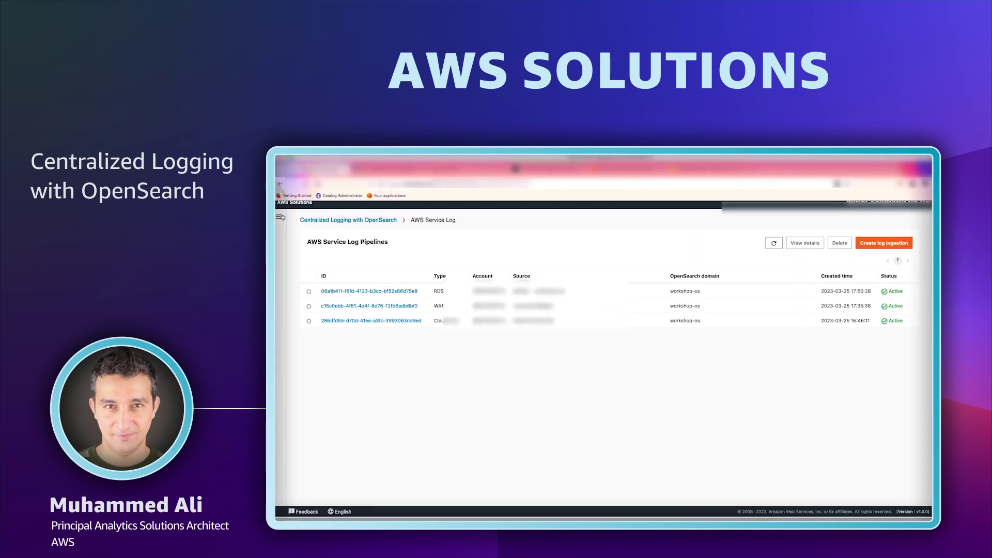
# Start a new application log pipeline with index nginx-app-pipe and a Kinesis Data Streams buffer.
pyautogui.click(302, 321)
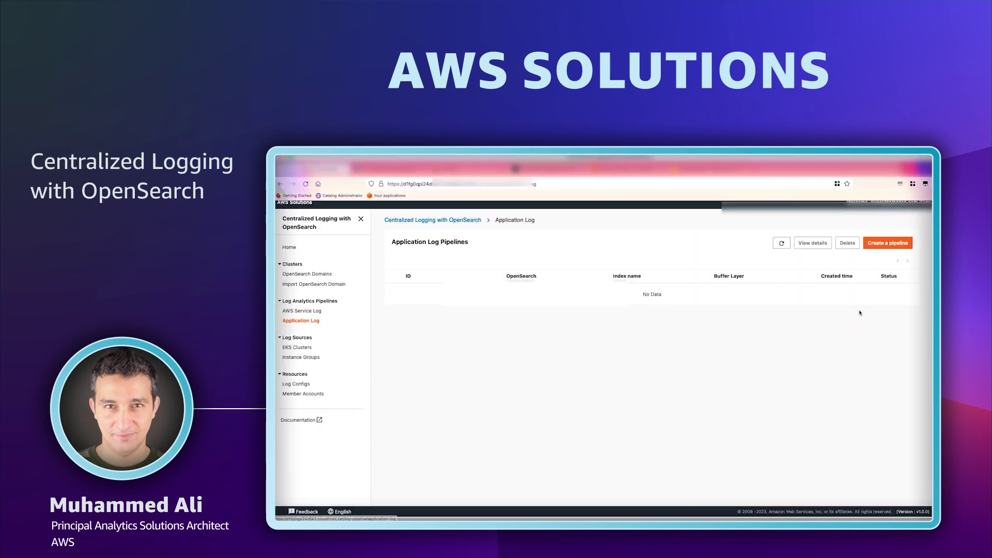
pyautogui.click(887, 244)
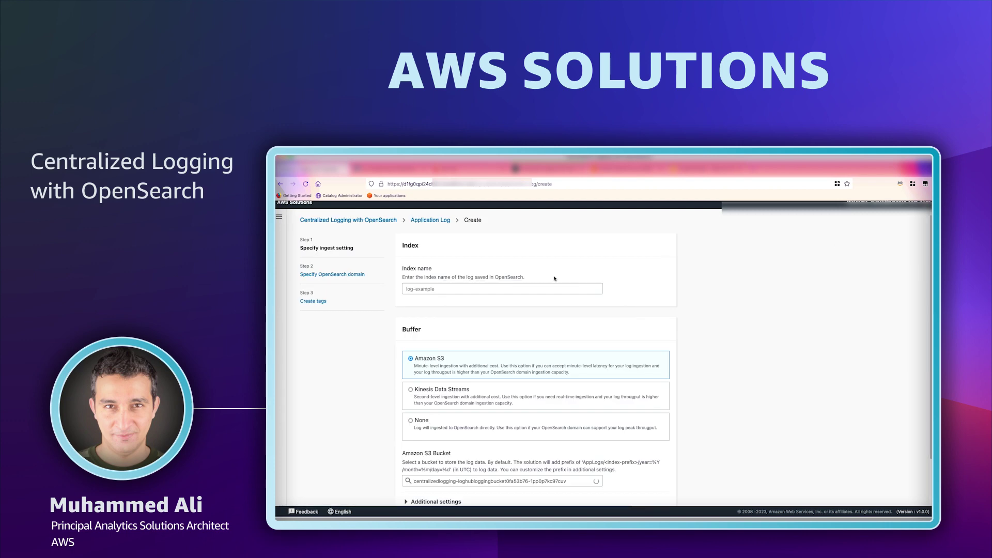
pyautogui.click(535, 288)
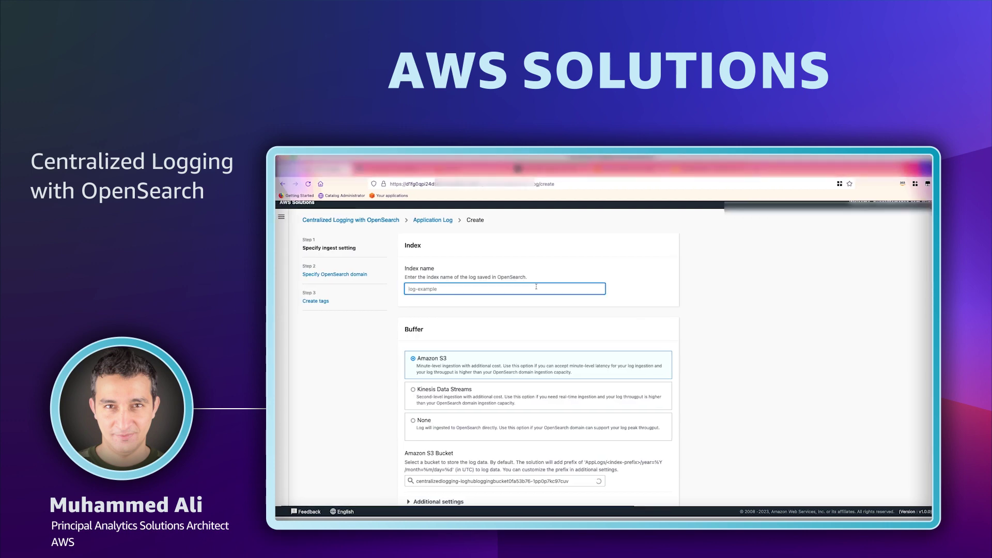
pyautogui.write('nginx-app-pipe')
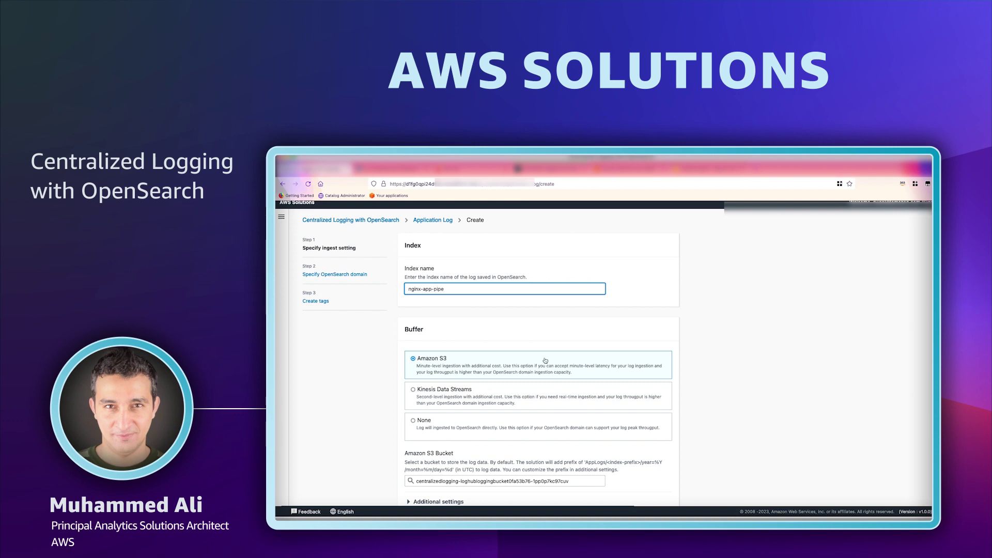
pyautogui.click(483, 396)
pyautogui.scroll(-3, 483, 396)
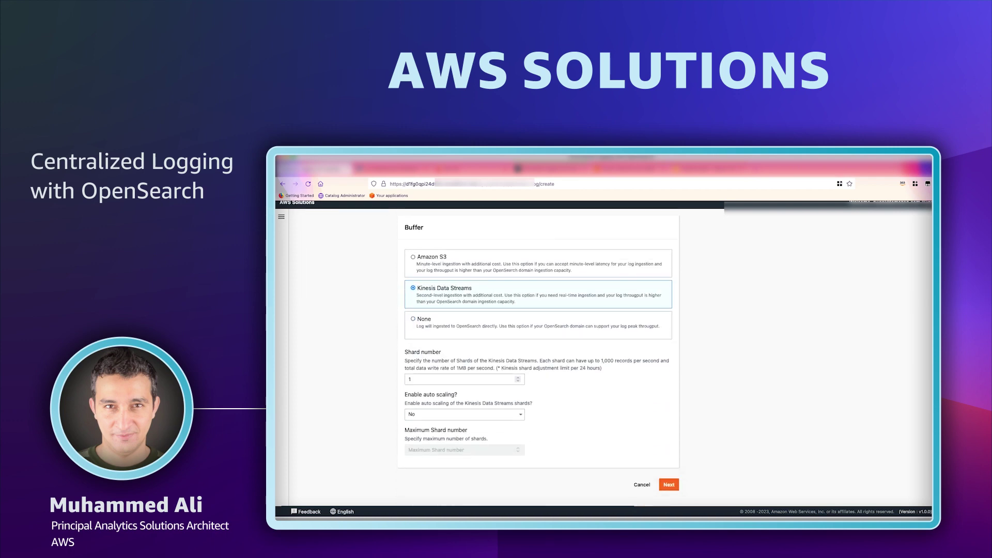
# Target the workshop-os domain and create the nginx-app-pipe pipeline.
pyautogui.click(669, 484)
pyautogui.click(467, 253)
pyautogui.click(463, 266)
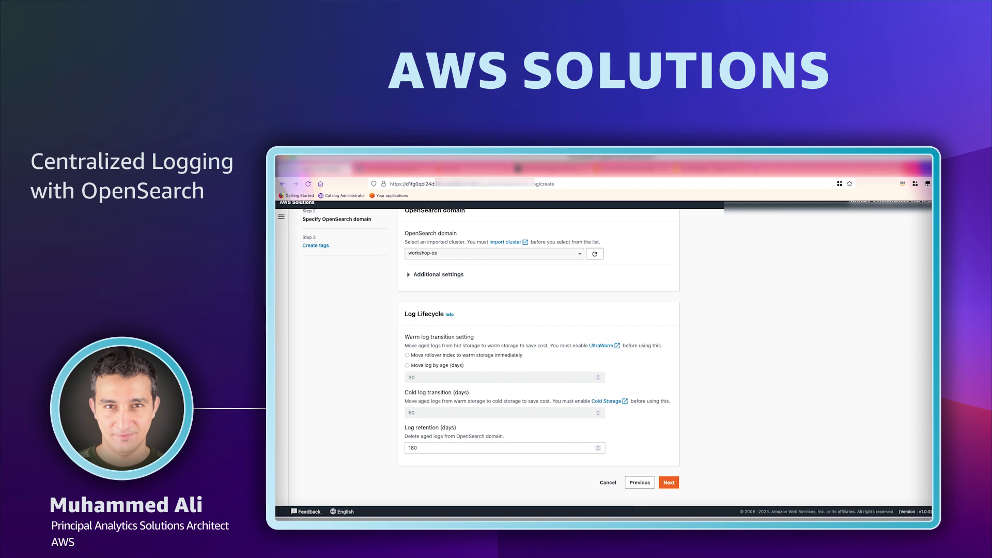
pyautogui.click(664, 483)
pyautogui.click(667, 346)
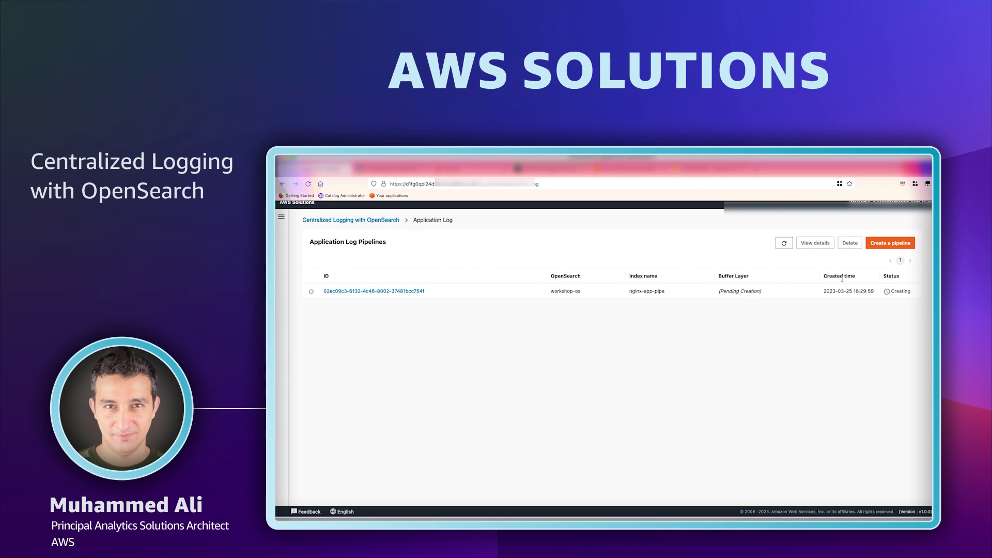
# Create the spring-app-pipe application log pipeline, keeping the Amazon S3 buffer and default domain.
pyautogui.click(907, 244)
pyautogui.click(457, 292)
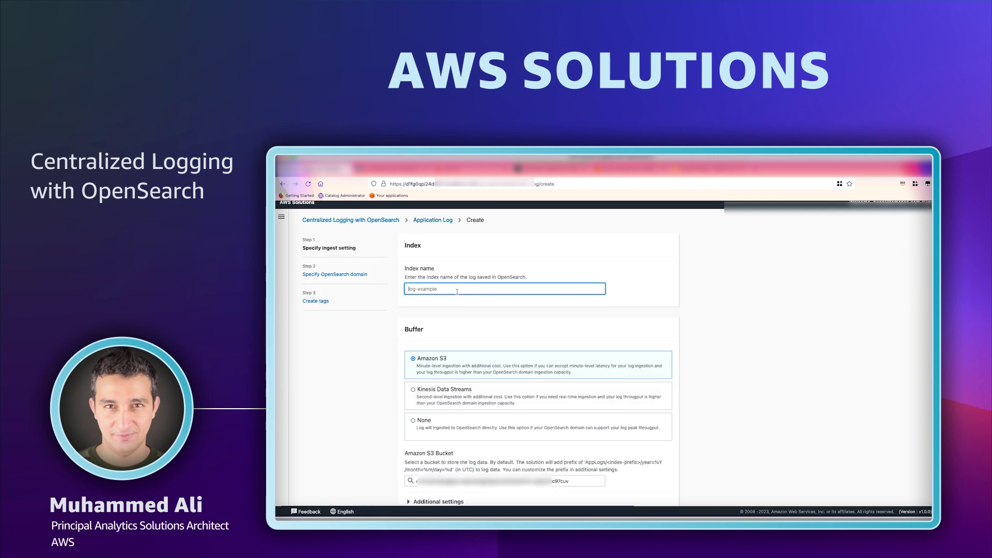
pyautogui.write('spring-app-pipe')
pyautogui.scroll(-2, 593, 447)
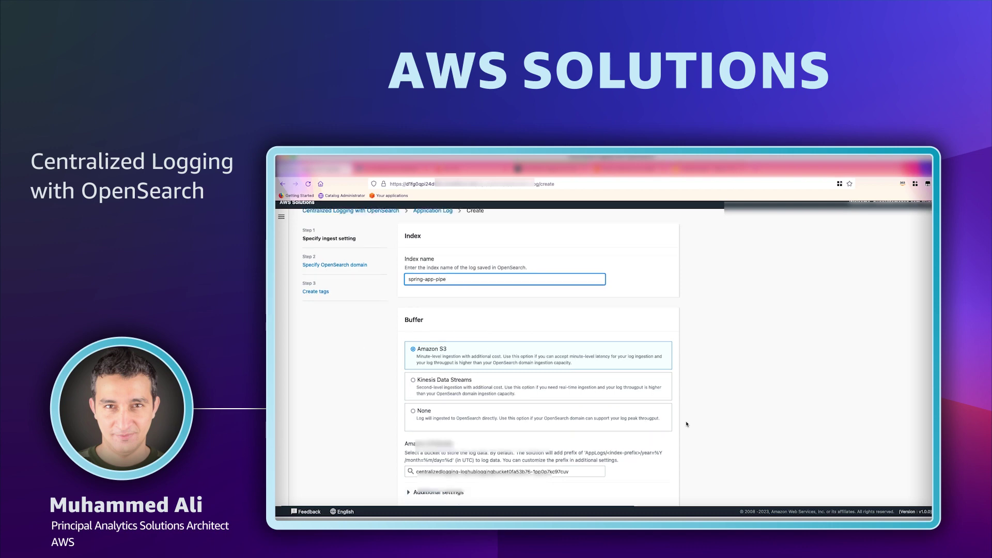
pyautogui.scroll(-1, 673, 443)
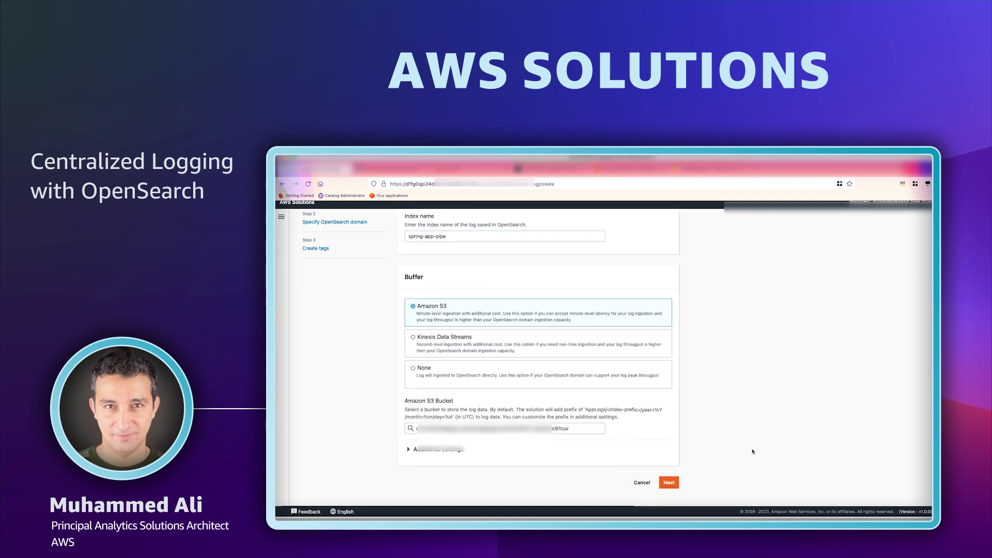
pyautogui.click(669, 483)
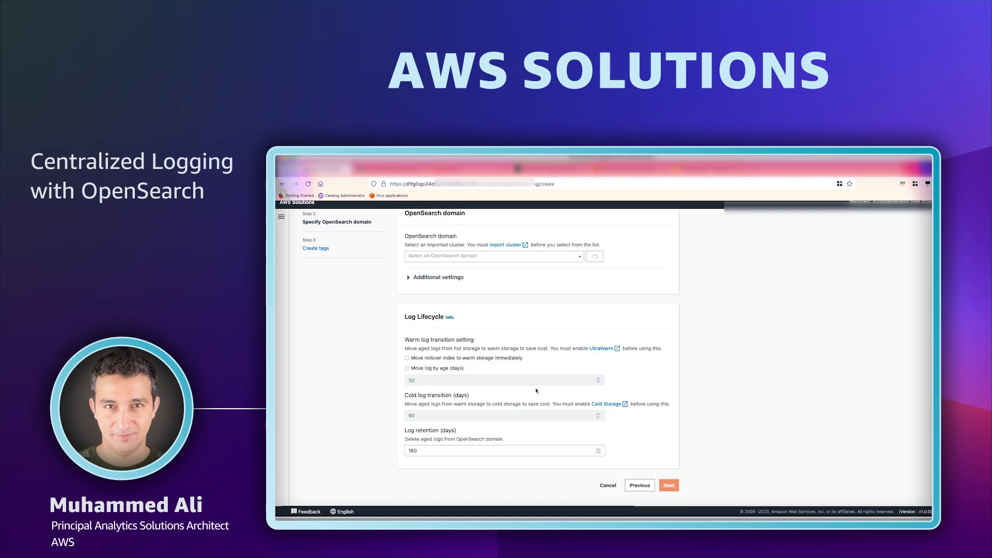
pyautogui.click(668, 488)
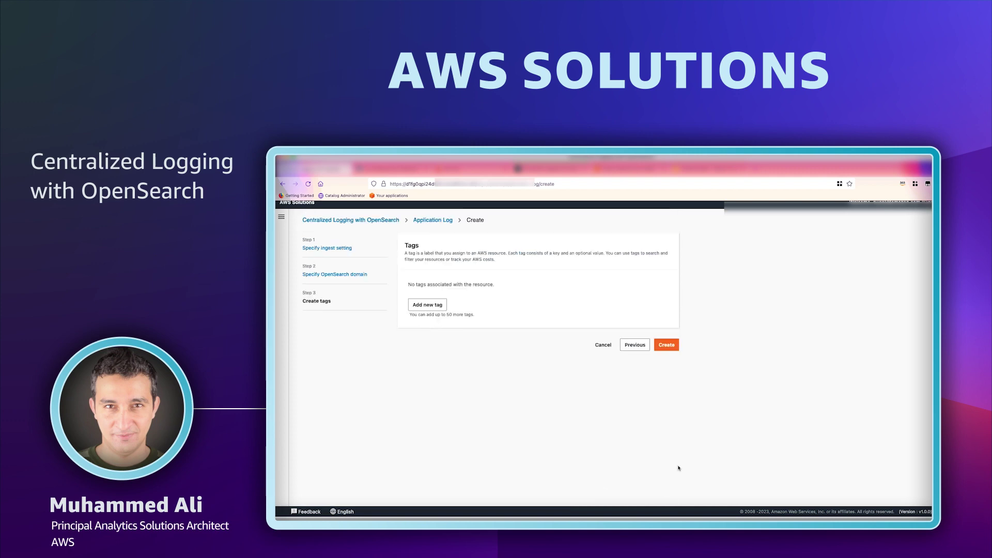
pyautogui.click(667, 345)
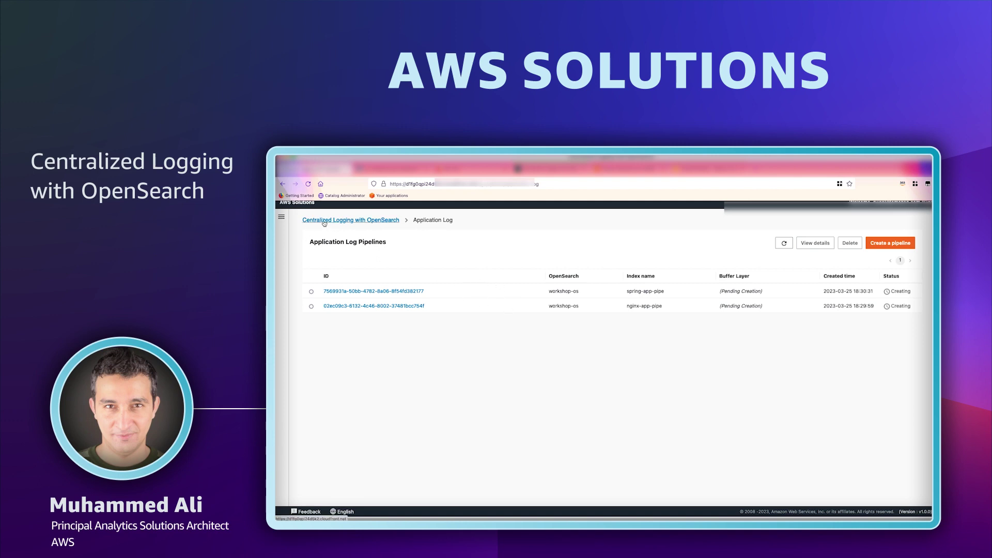
# Start a new log config named nginx-config with the Nginx log type.
pyautogui.click(282, 217)
pyautogui.click(299, 384)
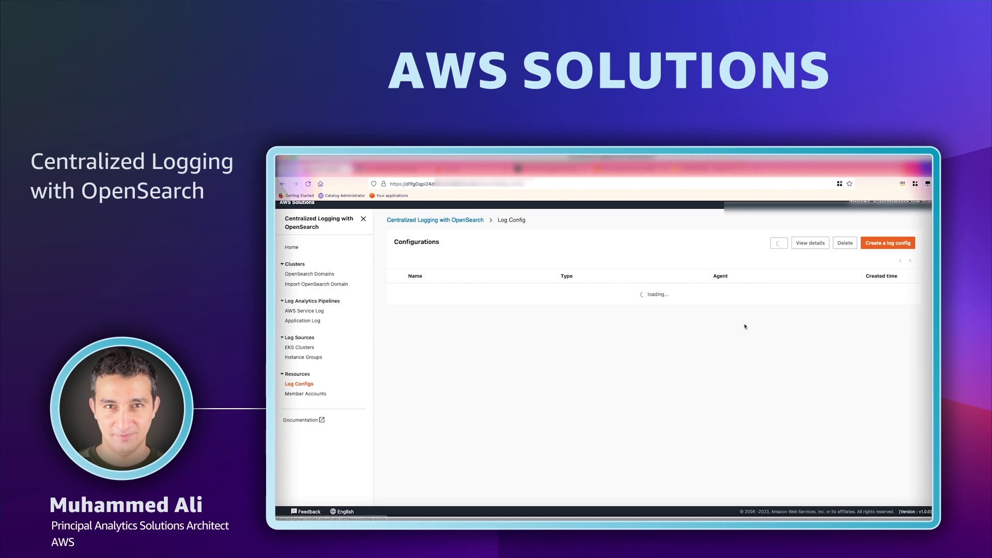
pyautogui.click(873, 247)
pyautogui.click(447, 284)
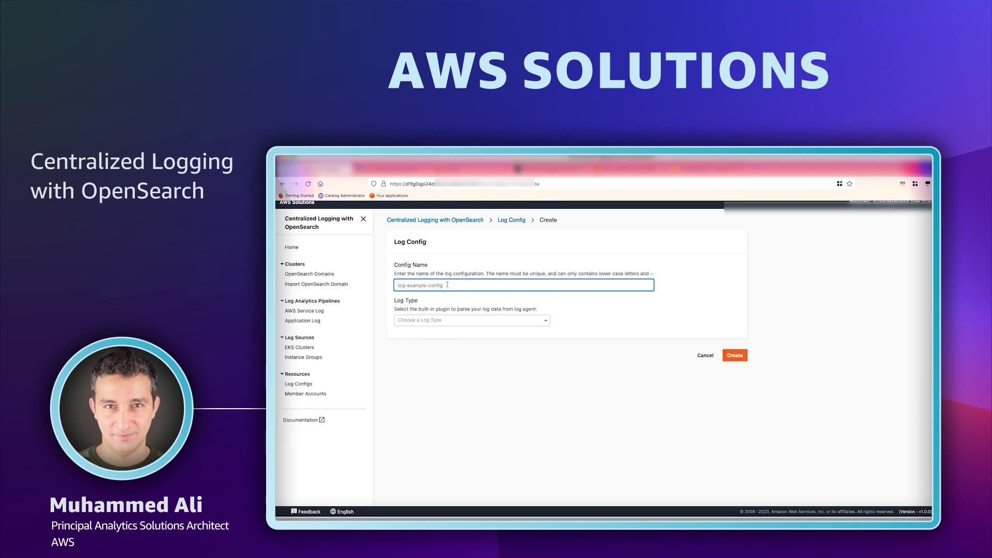
pyautogui.write('nginx-config')
pyautogui.click(447, 320)
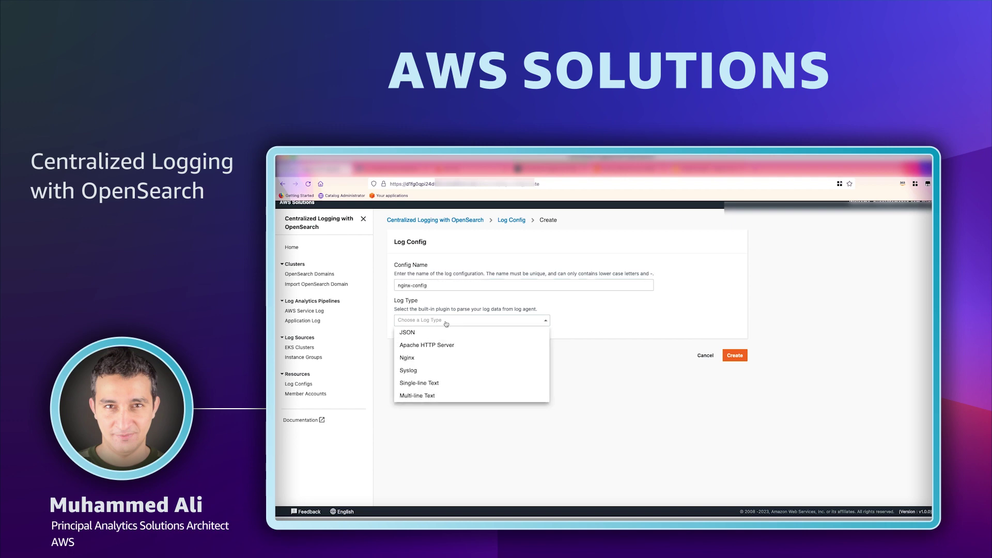
pyautogui.click(441, 361)
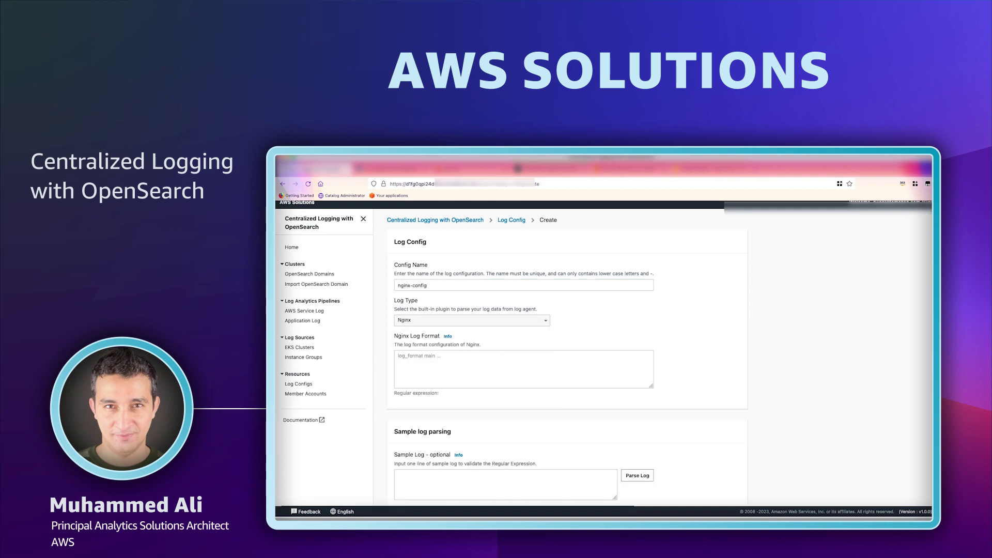
# Paste the Nginx log format and a sample log line, then create nginx-config.
pyautogui.click(444, 364)
pyautogui.write('log_format  main  \'$remote_addr - $remote_user [$time_local] "$request" \' \'$status $body_bytes_sent "$http_referer" \' \'"$http_user_agent" "$http_x_forwarded_for"\';')
pyautogui.scroll(-2, 455, 392)
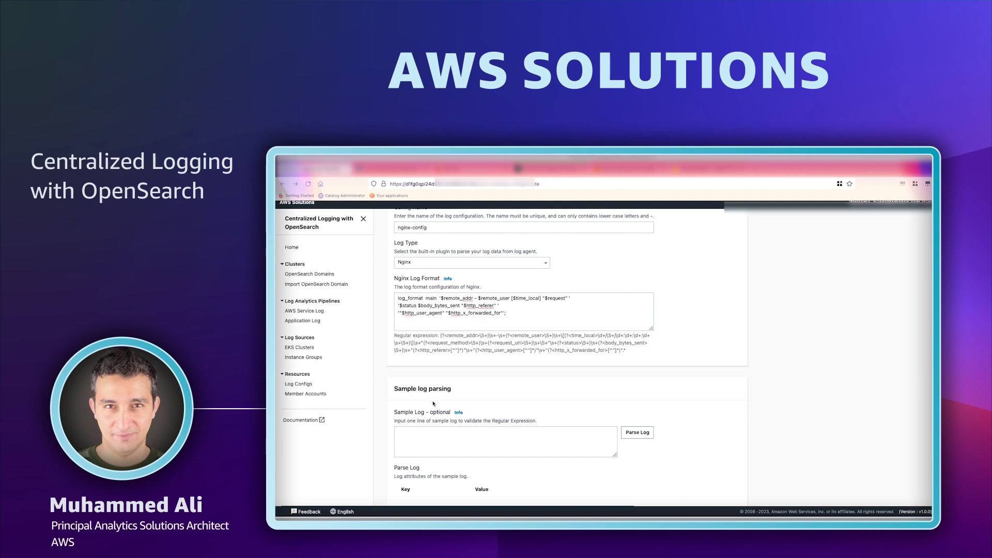
pyautogui.click(472, 446)
pyautogui.write('127.0.0.1 - - [24/Dec/2021:01:27:11 +0000] "GET / HTTP/1.1" 200 3520 "-" "curl/7.79.1" "-"')
pyautogui.scroll(-4, 576, 460)
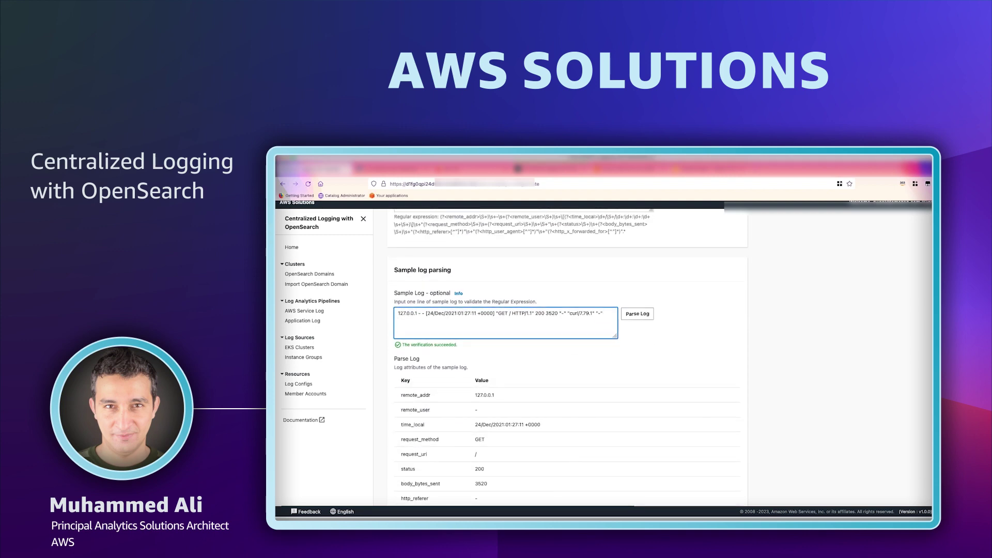
pyautogui.scroll(-2, 526, 428)
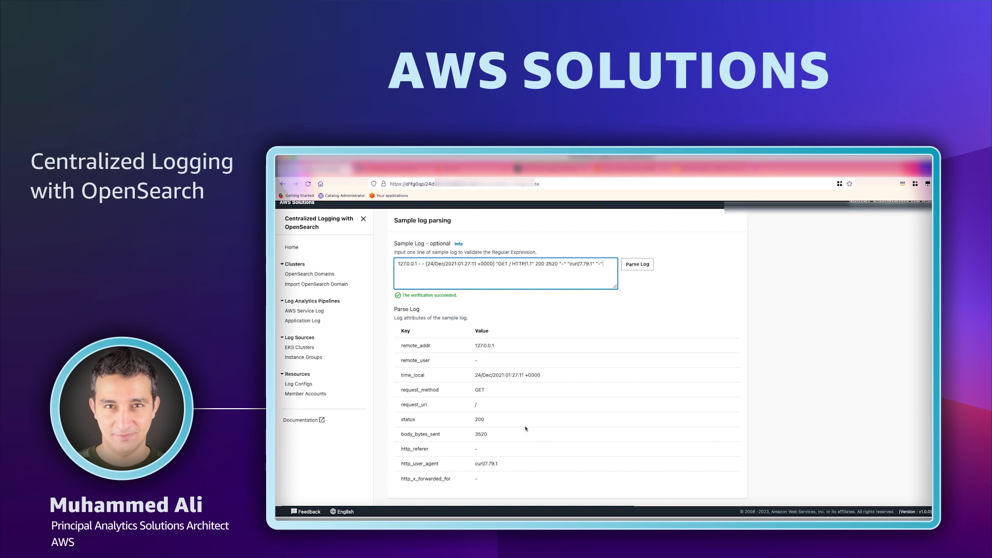
pyautogui.scroll(-4, 526, 429)
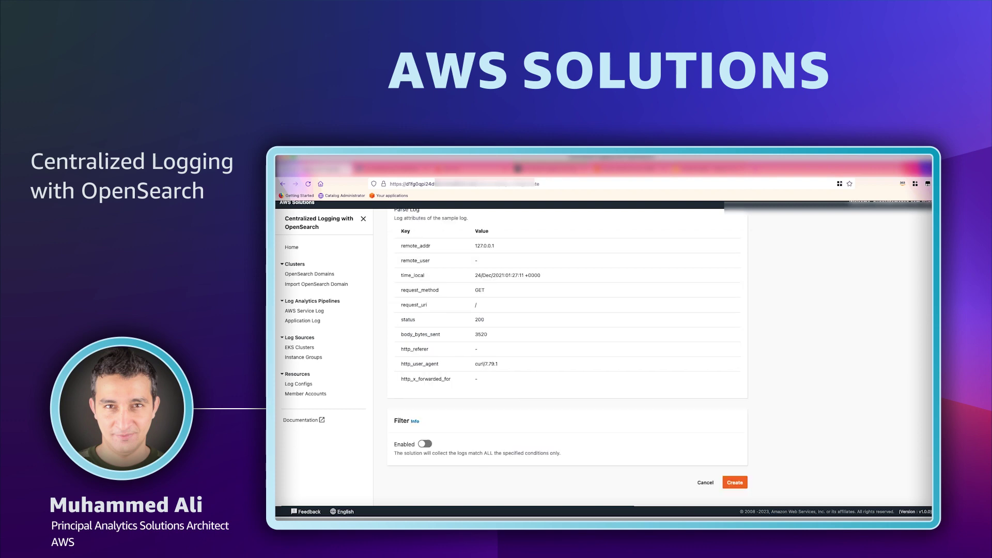
pyautogui.click(732, 482)
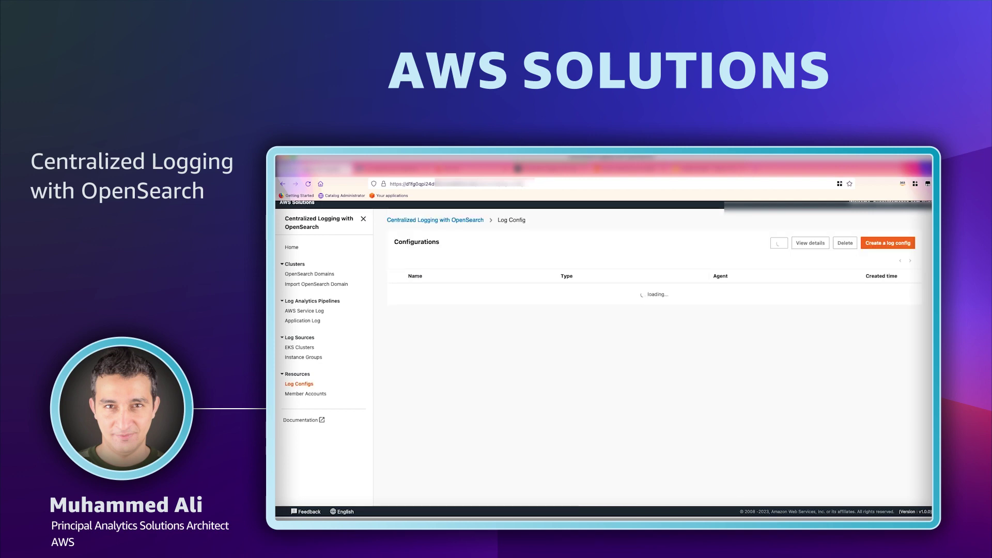
# Start a log config named spring-config, type Multi-line Text with the Java-Spring Boot parser.
pyautogui.click(886, 243)
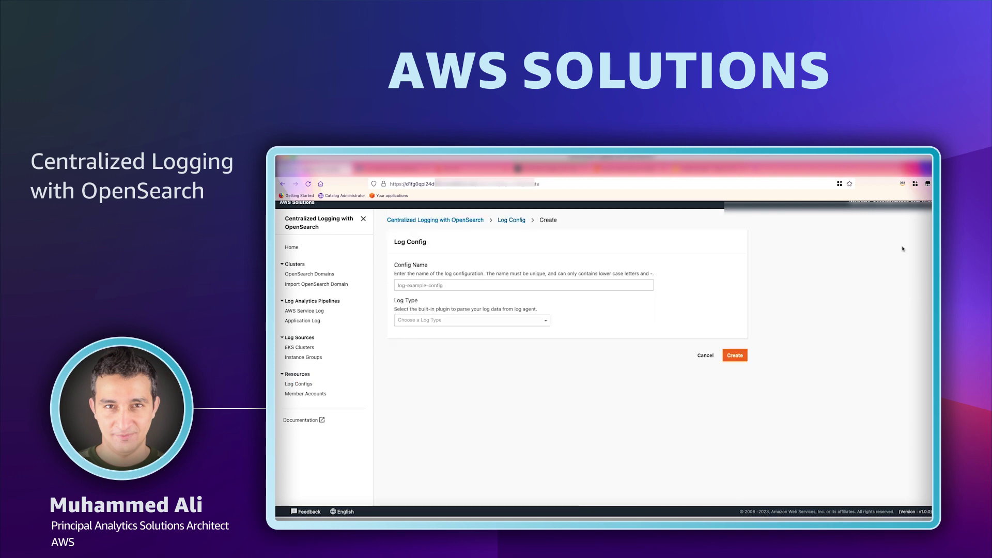
pyautogui.click(487, 284)
pyautogui.write('s')
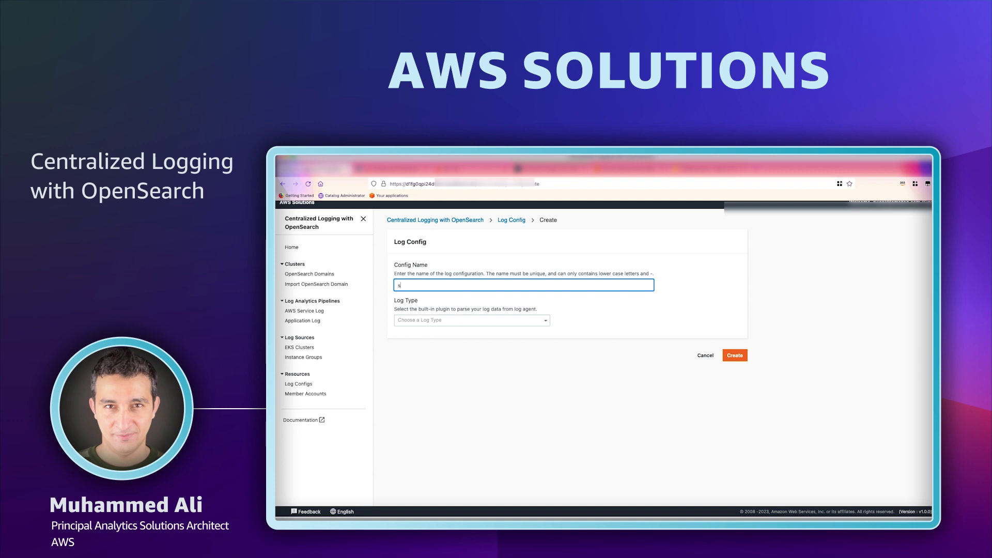
pyautogui.write('pring-config')
pyautogui.click(487, 321)
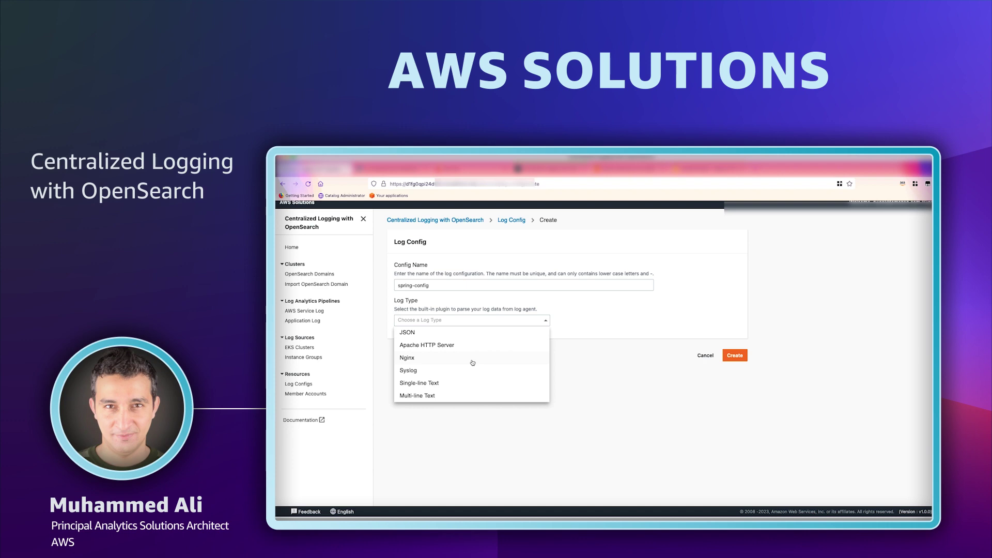
pyautogui.click(469, 396)
pyautogui.click(471, 356)
pyautogui.click(473, 367)
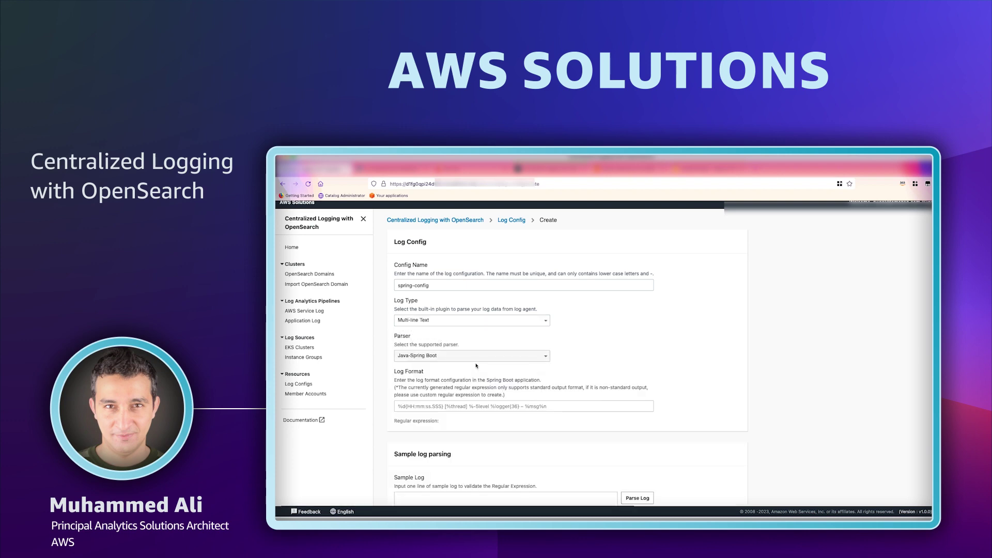
# Paste the Spring Boot log format and a sample Java stack trace for verification.
pyautogui.click(399, 406)
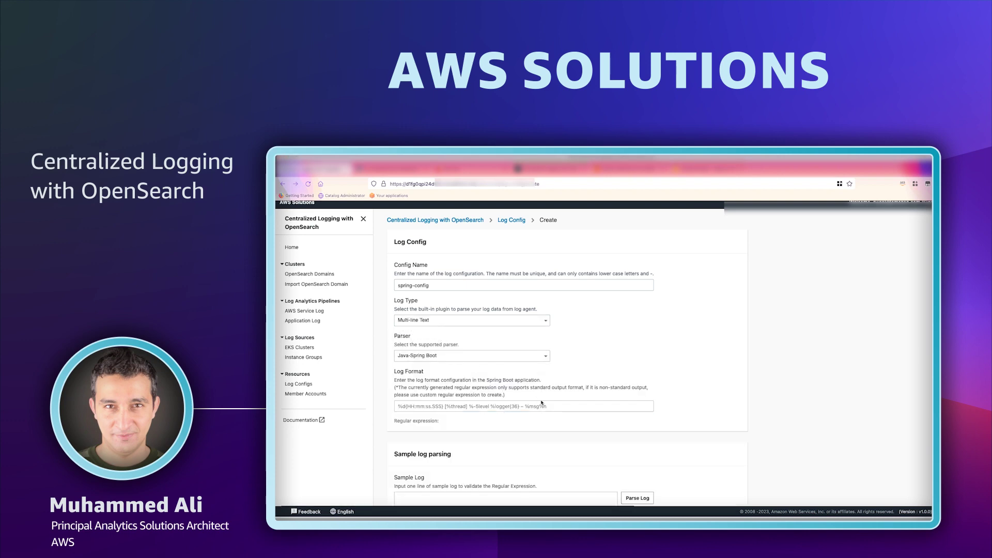
pyautogui.write('%d{yyyy-MM-dd HH:mm:ss} %-5level [%thread] %logger : %msg%n')
pyautogui.scroll(-3, 571, 408)
pyautogui.click(571, 408)
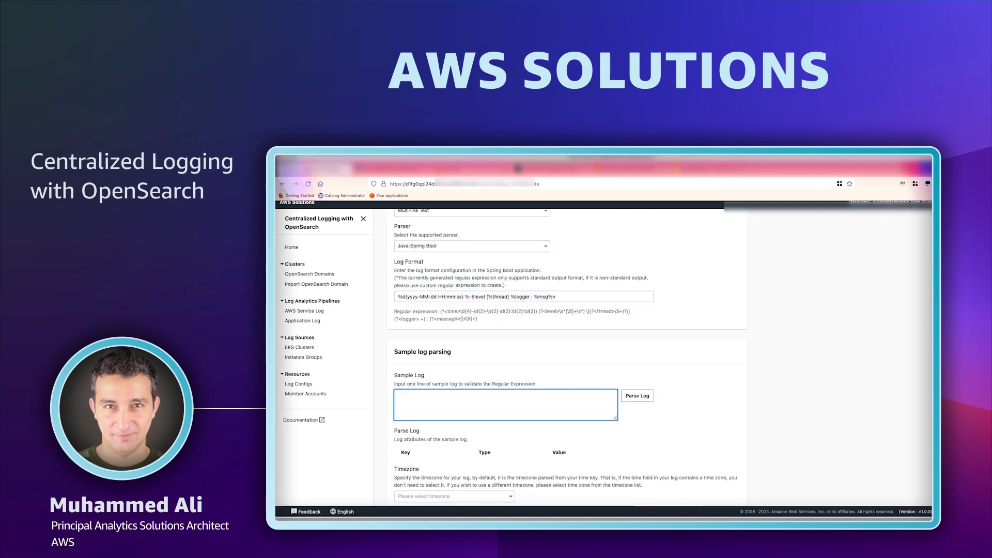
pyautogui.hotkey('alt', 'Tab')
pyautogui.hotkey('alt', 'Tab')
pyautogui.hotkey('ctrl', 'v')
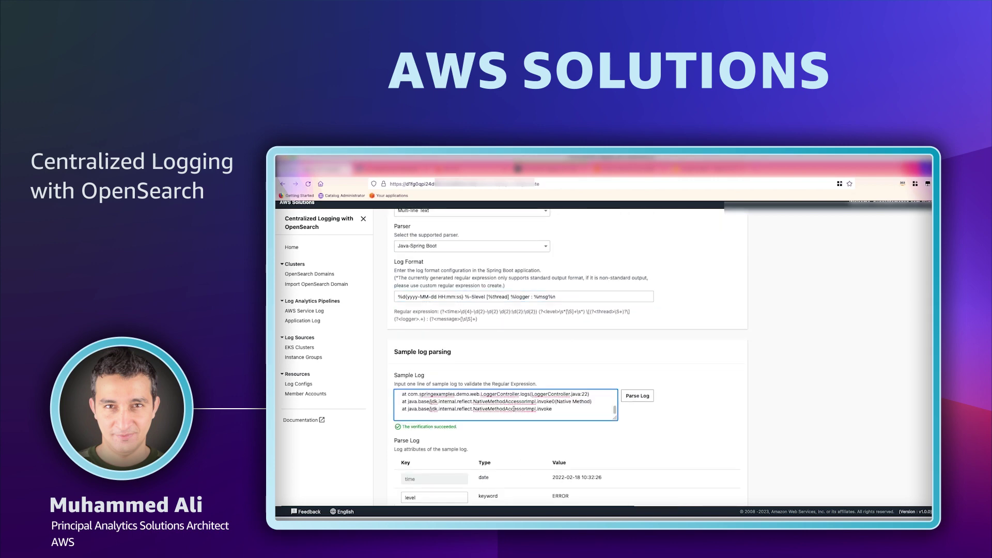
pyautogui.scroll(-2, 642, 458)
pyautogui.scroll(-2, 641, 458)
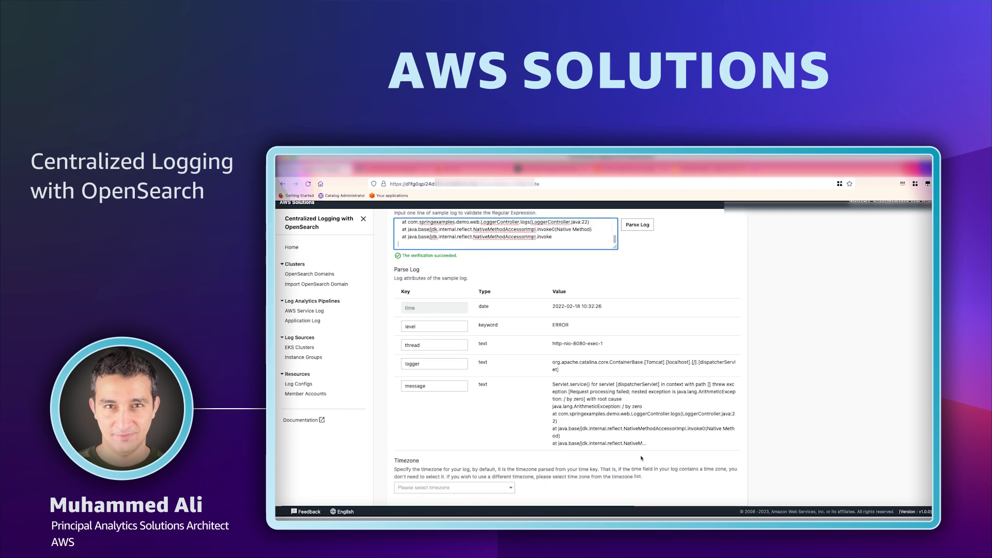
pyautogui.scroll(1, 641, 457)
pyautogui.scroll(-5, 496, 368)
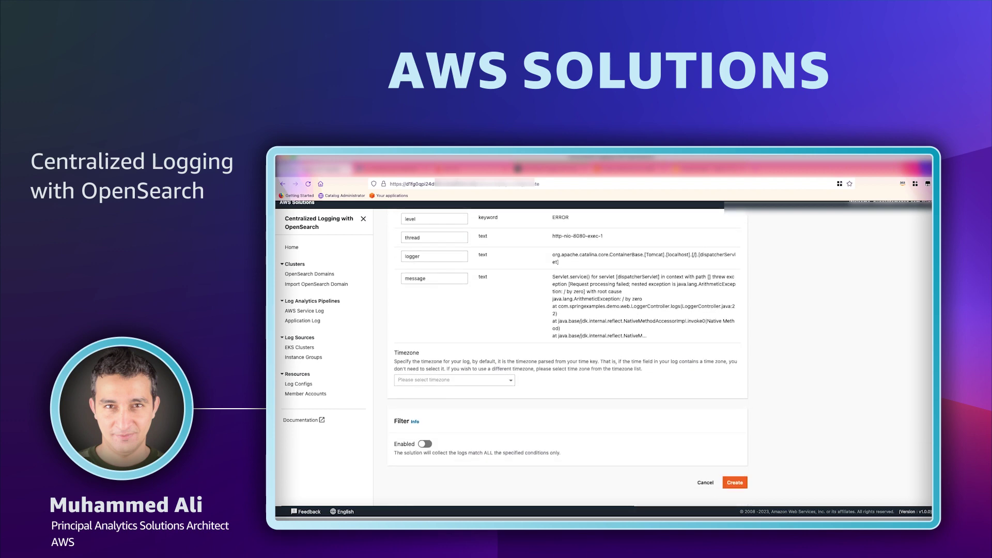
# Set the timezone to UTC+00:00 and create the spring-config log config.
pyautogui.click(447, 386)
pyautogui.click(452, 389)
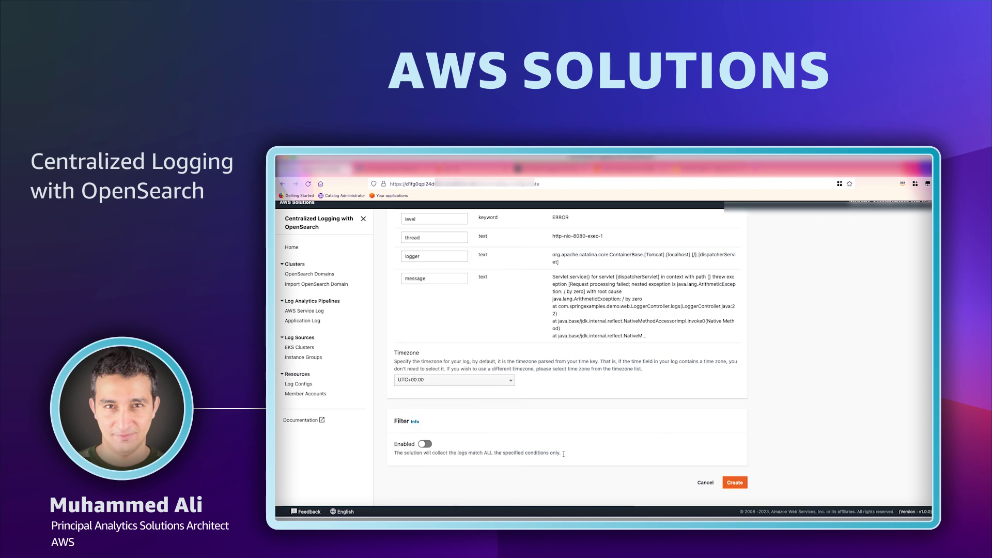
pyautogui.click(741, 485)
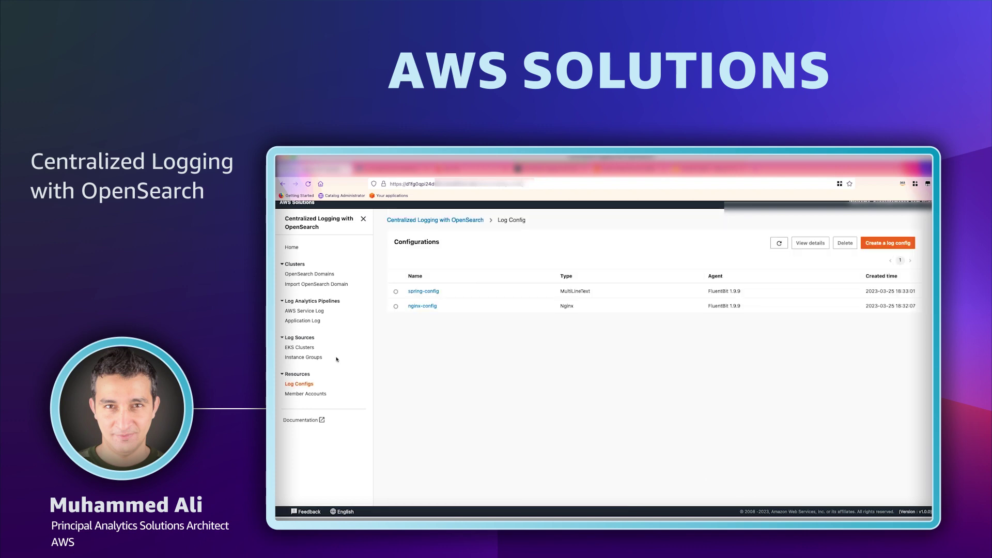
# Begin importing an EKS cluster, selecting Workshop-Cluster with DaemonSet collection mode.
pyautogui.click(300, 348)
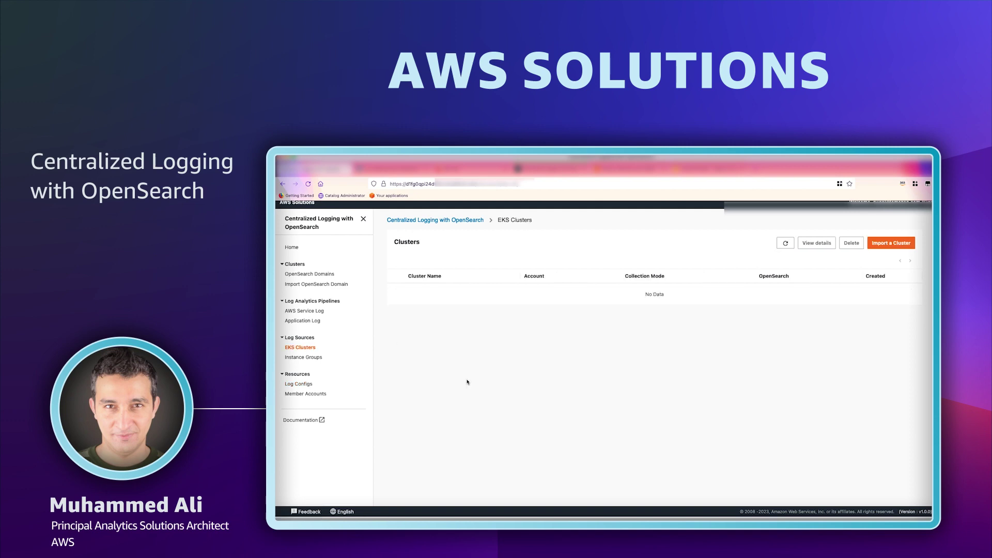
pyautogui.click(891, 243)
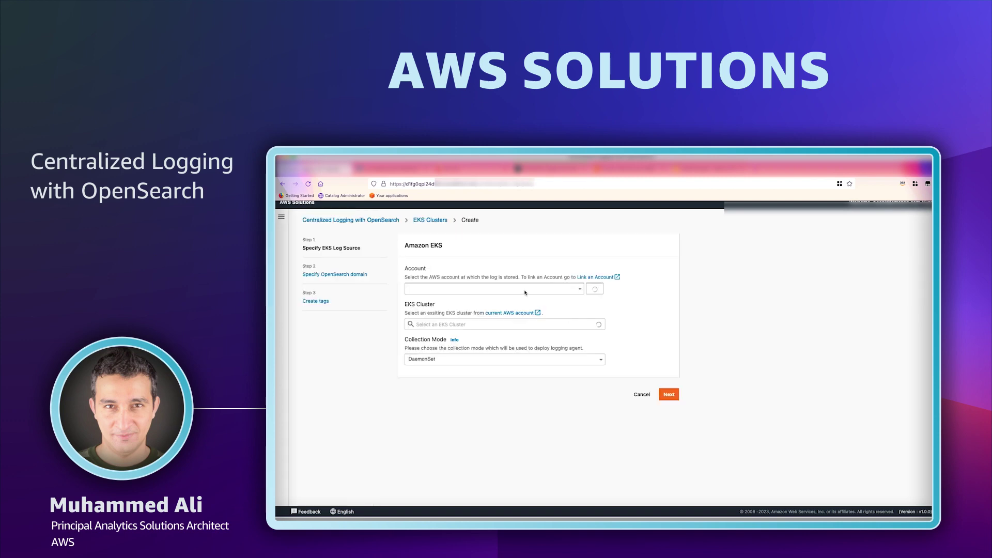
pyautogui.click(522, 323)
pyautogui.click(517, 340)
pyautogui.click(514, 359)
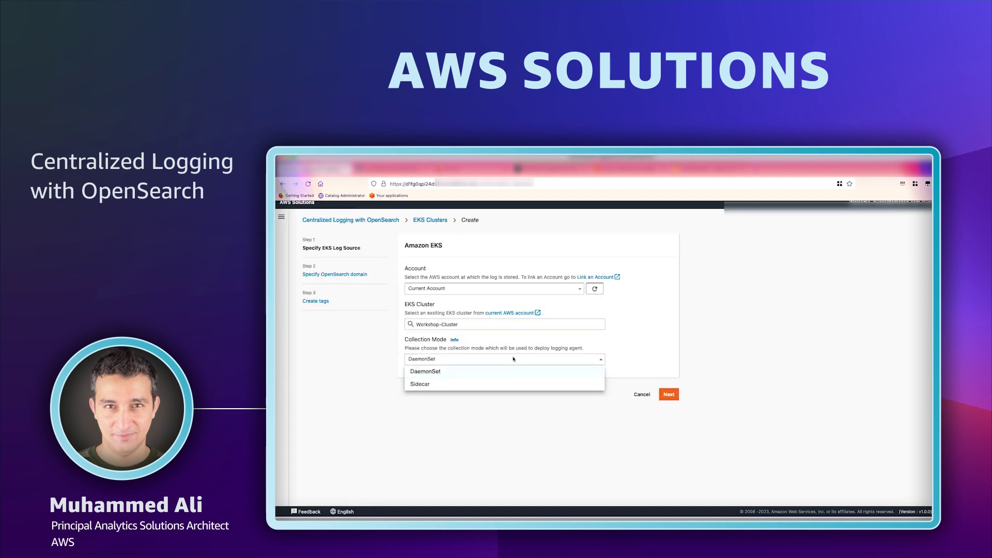
pyautogui.click(511, 371)
# Link the cluster to workshop-os, acknowledge the VPC connectivity requirement, and create the import.
pyautogui.click(669, 394)
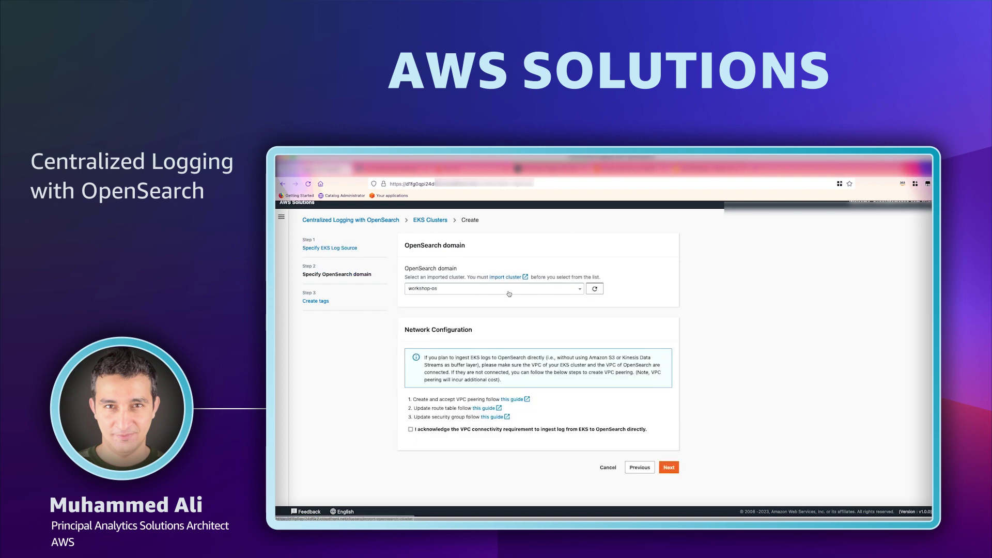
pyautogui.click(528, 430)
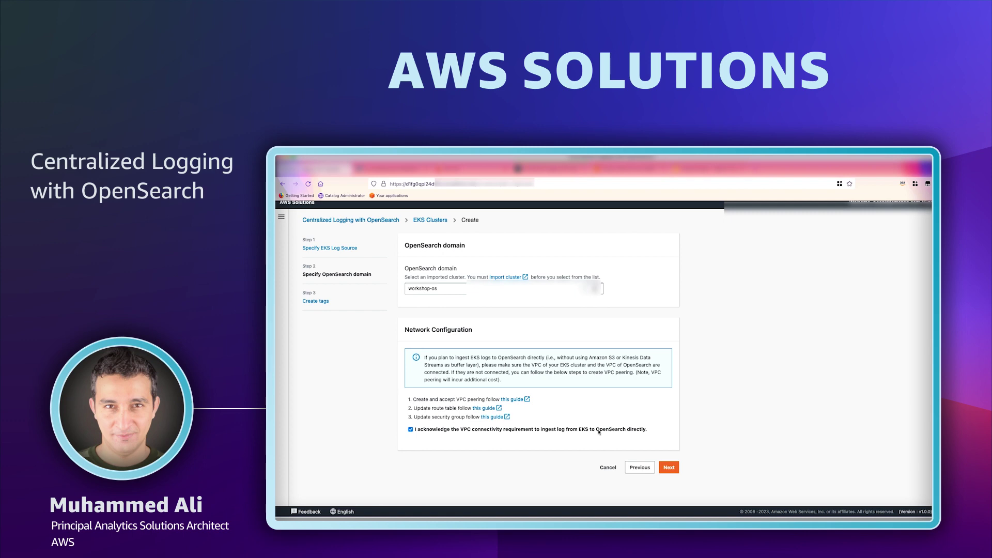
pyautogui.click(669, 468)
pyautogui.click(669, 344)
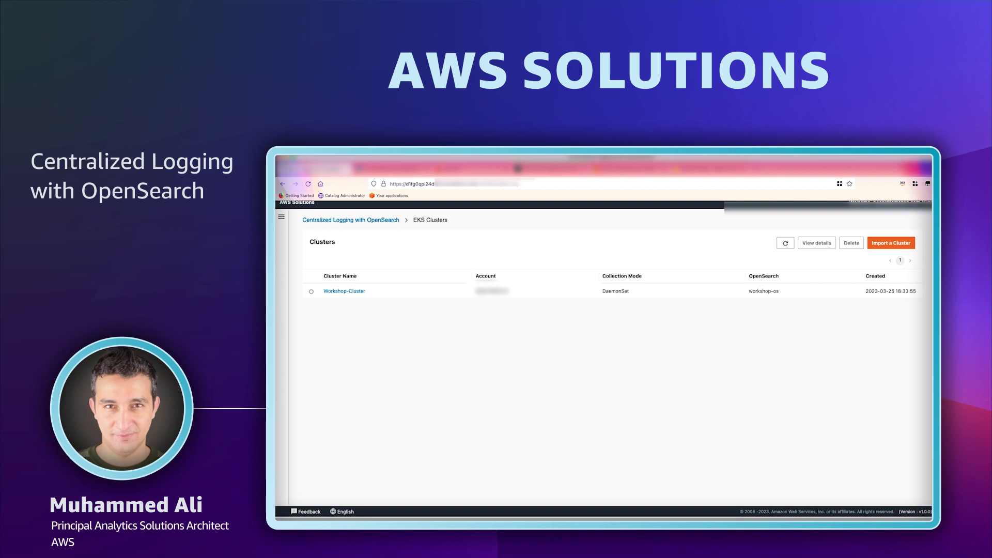
# Start an app log ingestion on Workshop-Cluster using the existing nginx-app-pipe pipeline.
pyautogui.click(372, 222)
pyautogui.click(305, 349)
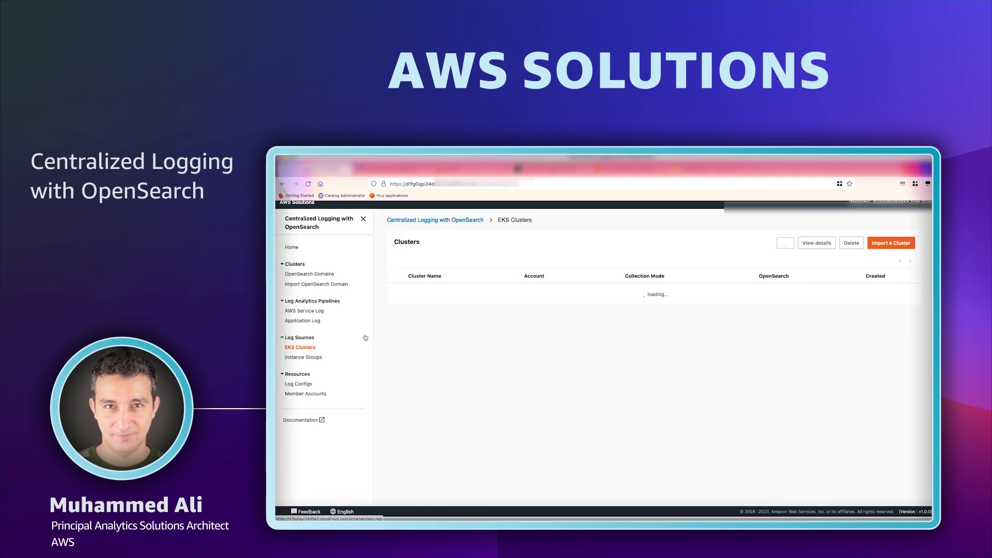
pyautogui.click(437, 294)
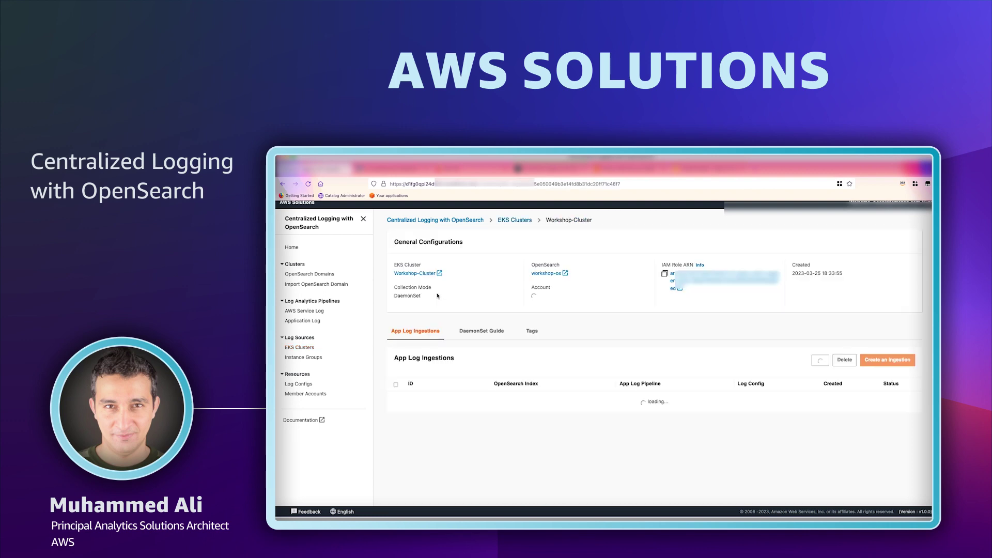
pyautogui.click(868, 362)
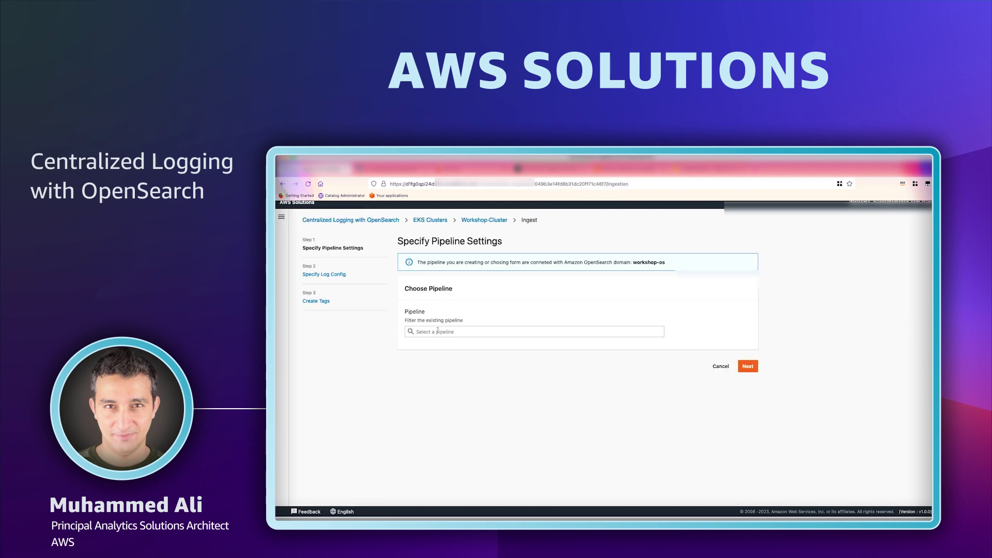
pyautogui.click(438, 331)
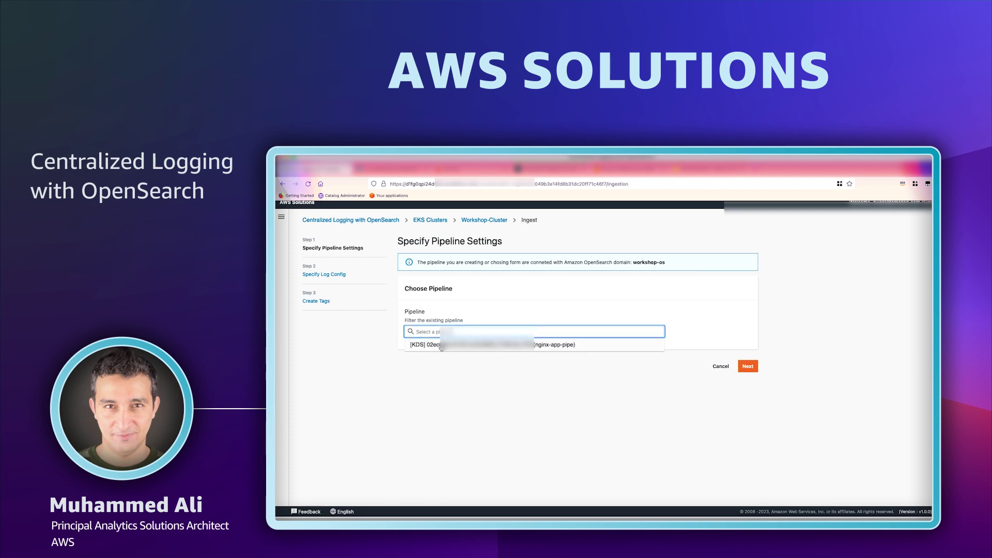
pyautogui.click(441, 346)
pyautogui.click(748, 447)
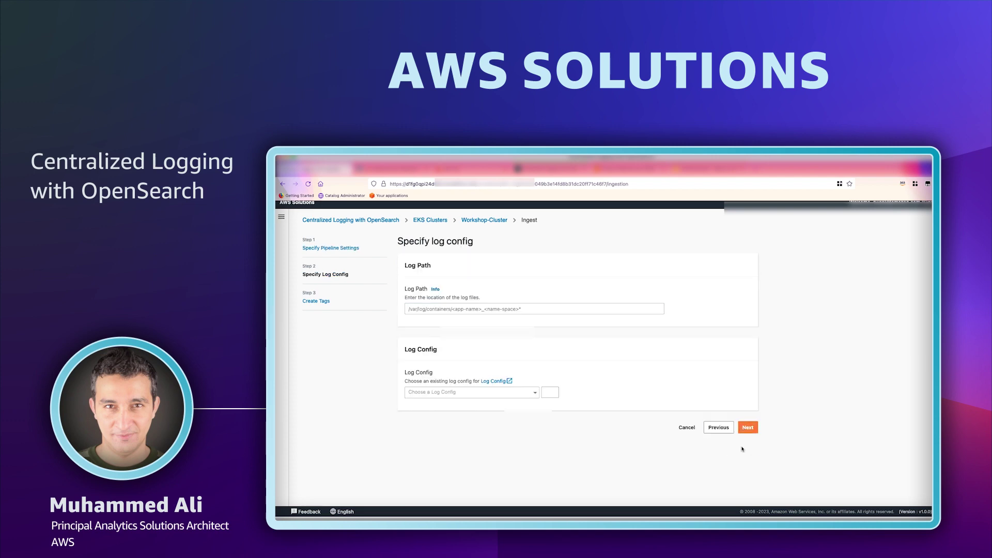
# Paste the nginx container log path, choose nginx-config, and create the ingestion.
pyautogui.click(450, 311)
pyautogui.write('/var/log/containers/nginx-svc*')
pyautogui.click(475, 393)
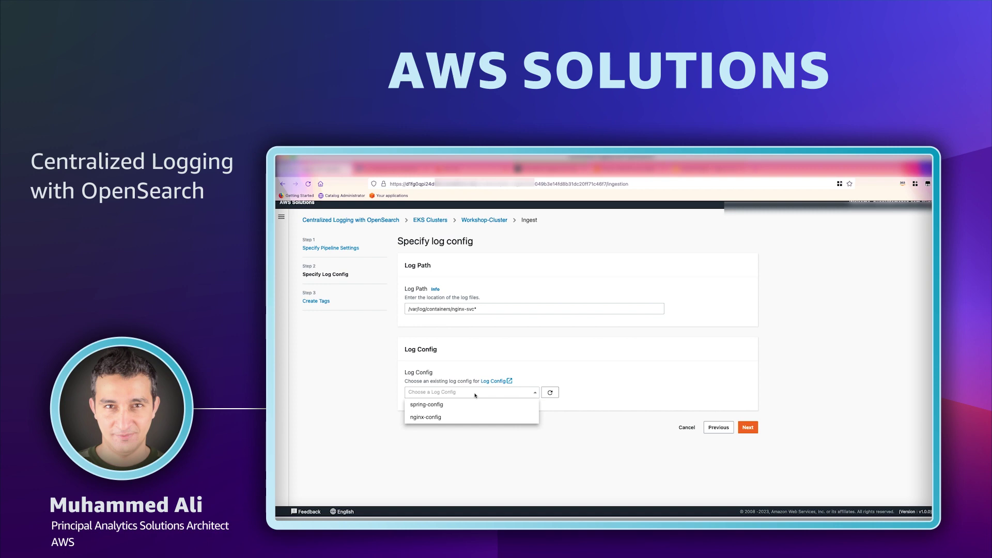
pyautogui.click(463, 417)
pyautogui.scroll(-2, 728, 433)
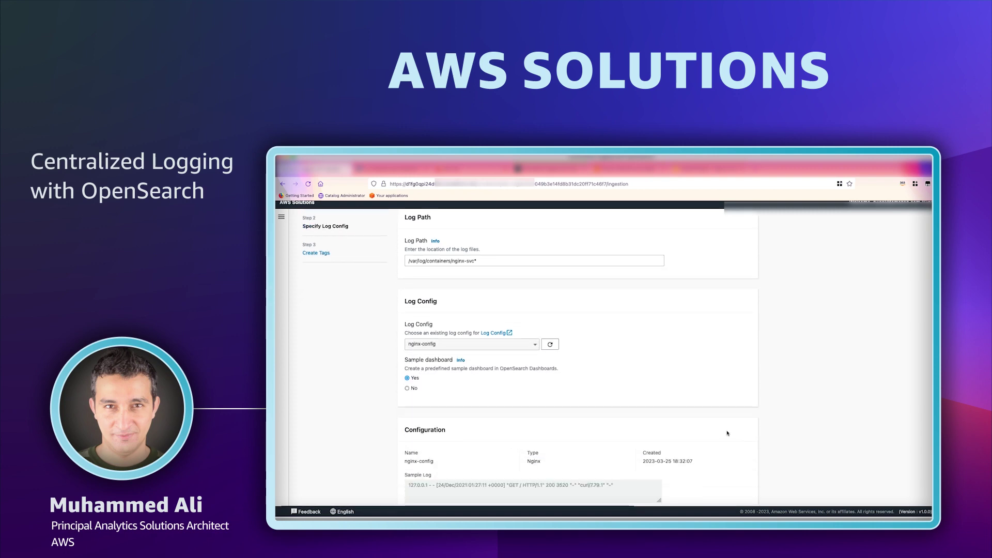
pyautogui.scroll(-2, 727, 433)
pyautogui.scroll(-2, 684, 396)
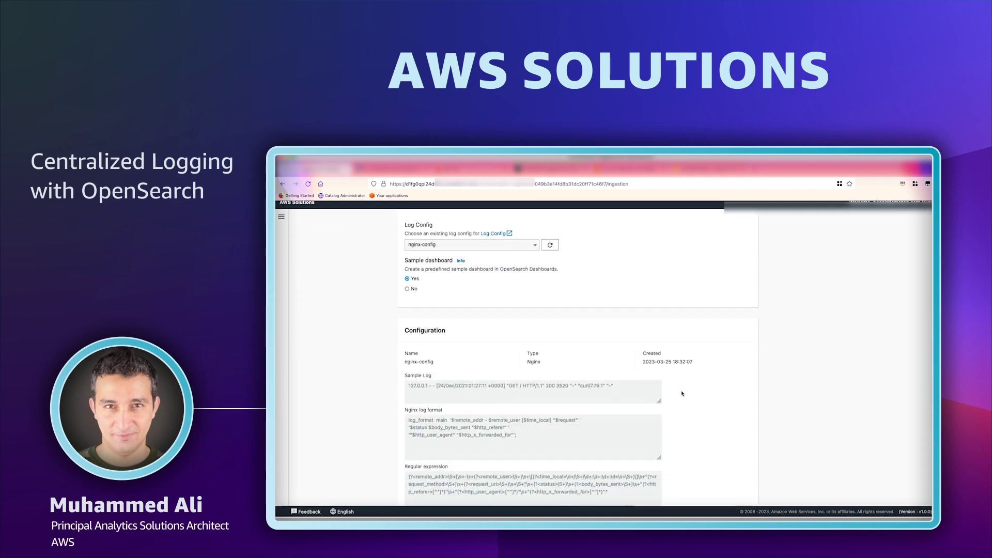
pyautogui.scroll(-3, 685, 395)
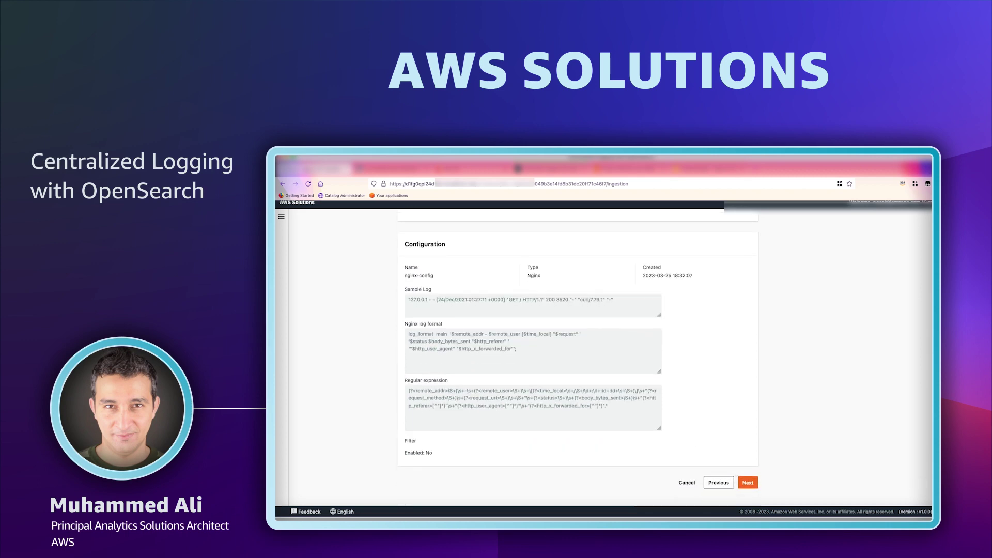
pyautogui.click(748, 482)
pyautogui.click(749, 348)
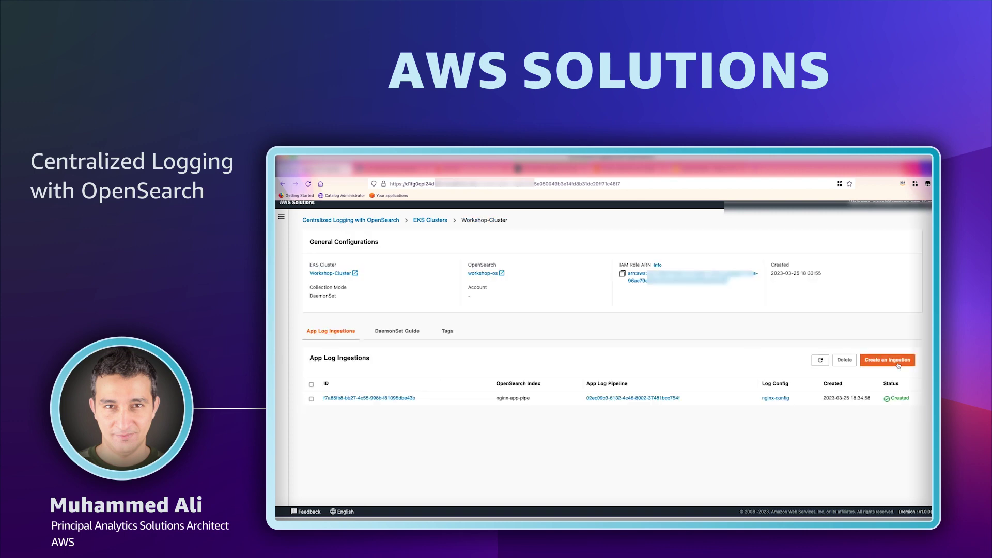
# Start a second app log ingestion on Workshop-Cluster using the spring-app-pipe pipeline.
pyautogui.click(898, 362)
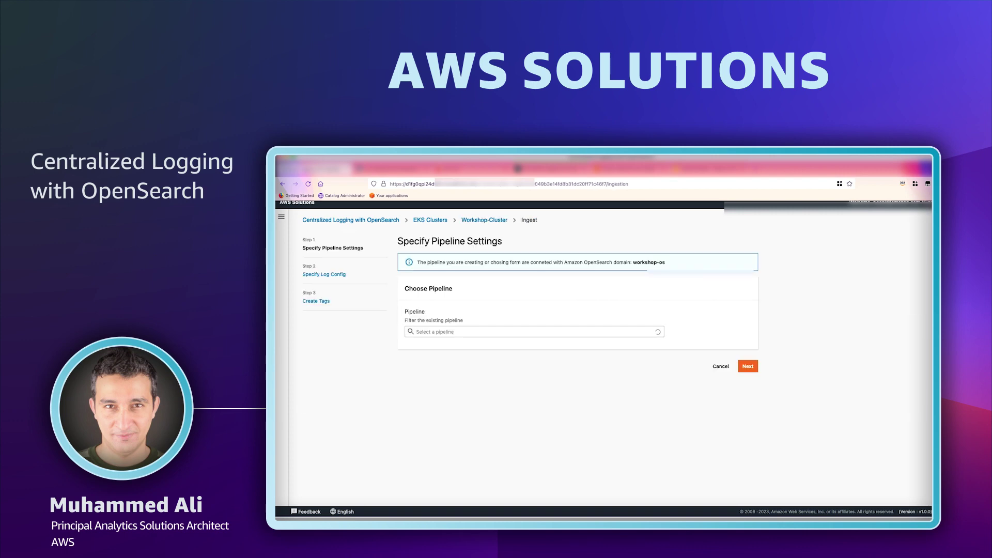
pyautogui.click(451, 331)
pyautogui.click(457, 343)
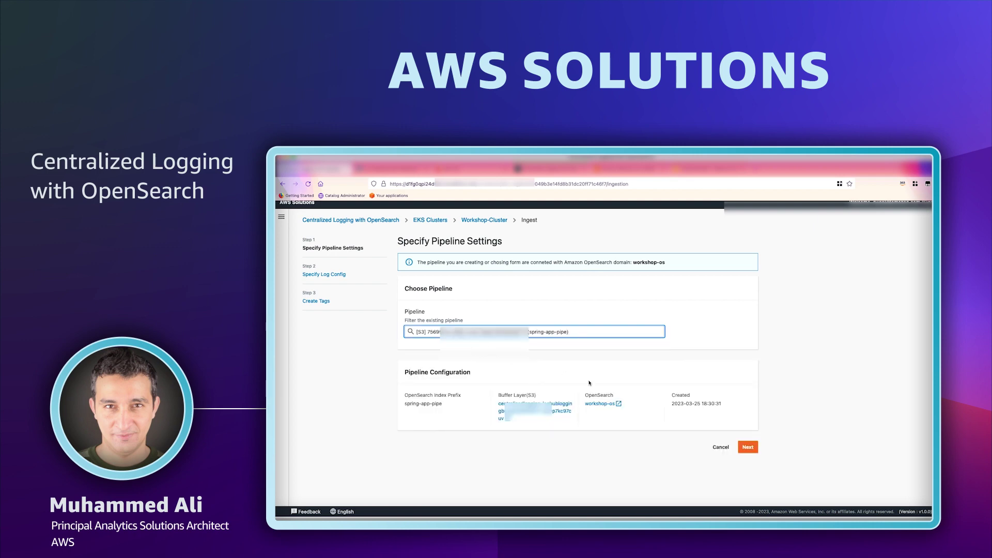
pyautogui.click(748, 447)
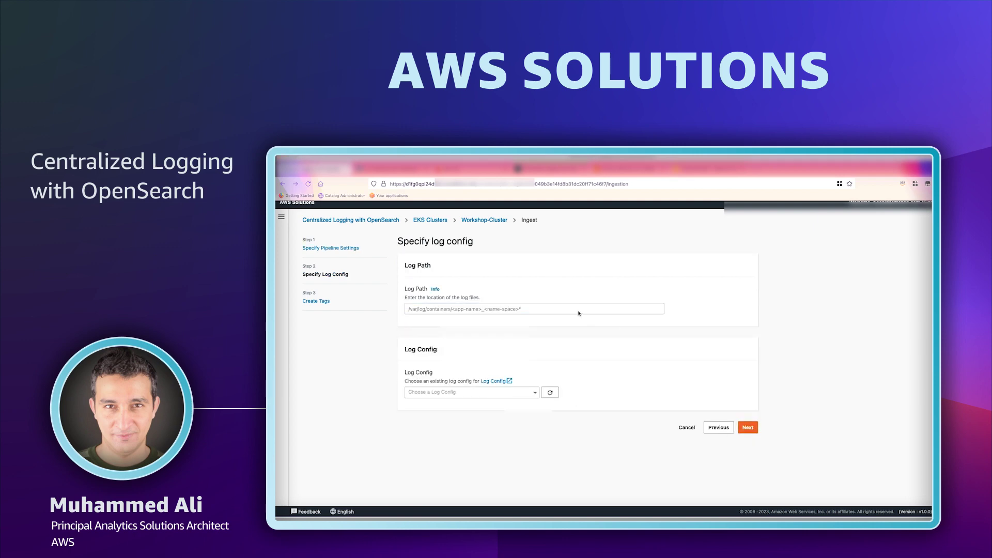
# Paste the spring-boot container log path, choose spring-config, and create the ingestion.
pyautogui.write('/var/log/containers/spring-boot*')
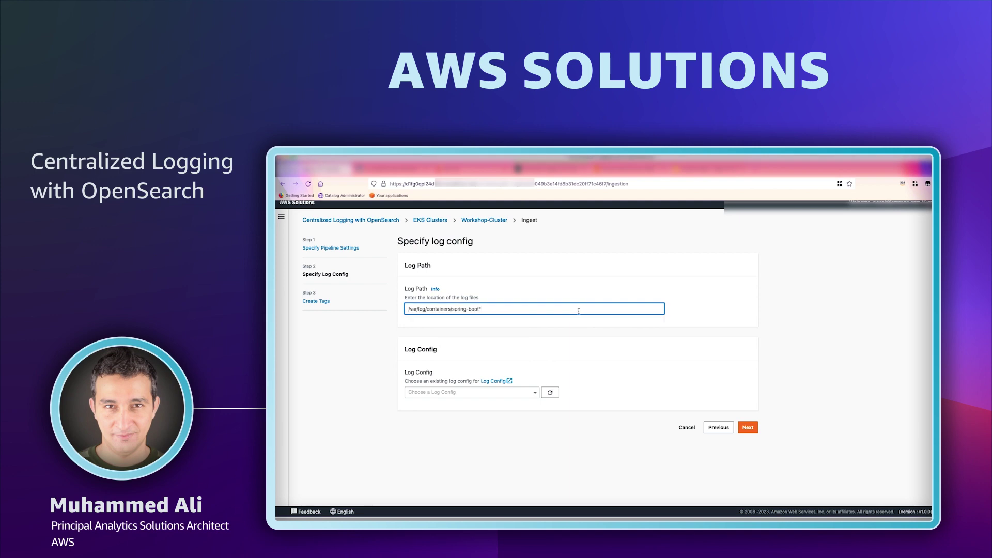
pyautogui.click(492, 393)
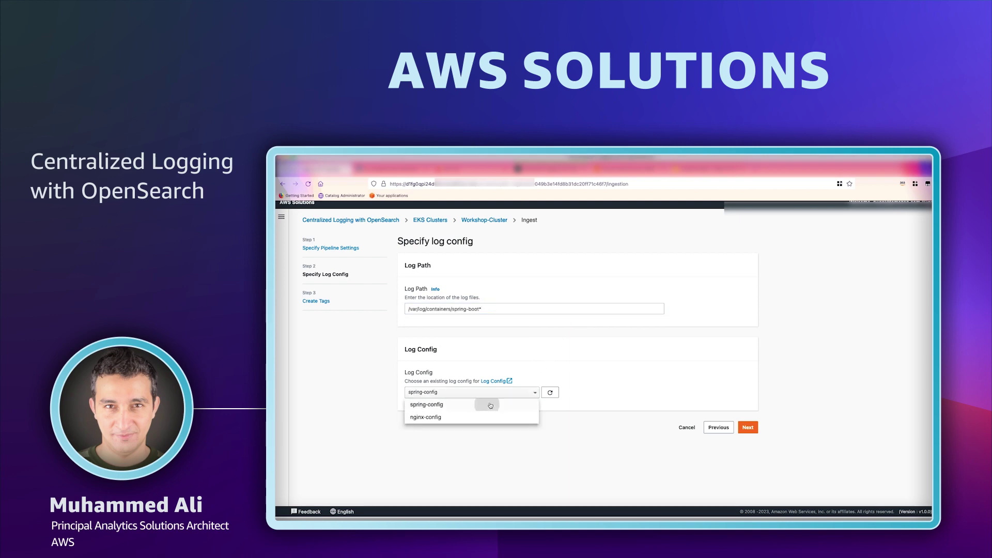
pyautogui.click(498, 405)
pyautogui.scroll(-10, 636, 395)
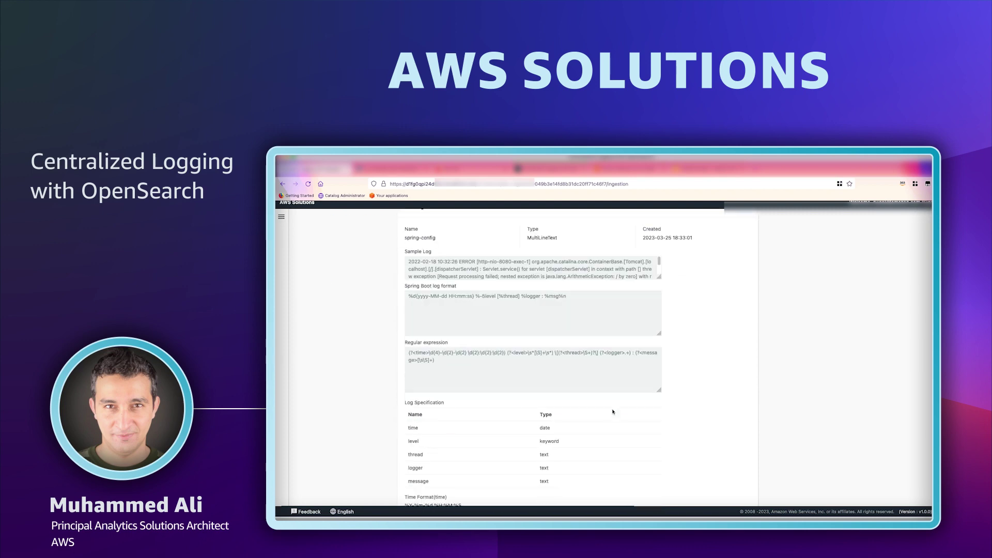
pyautogui.click(747, 482)
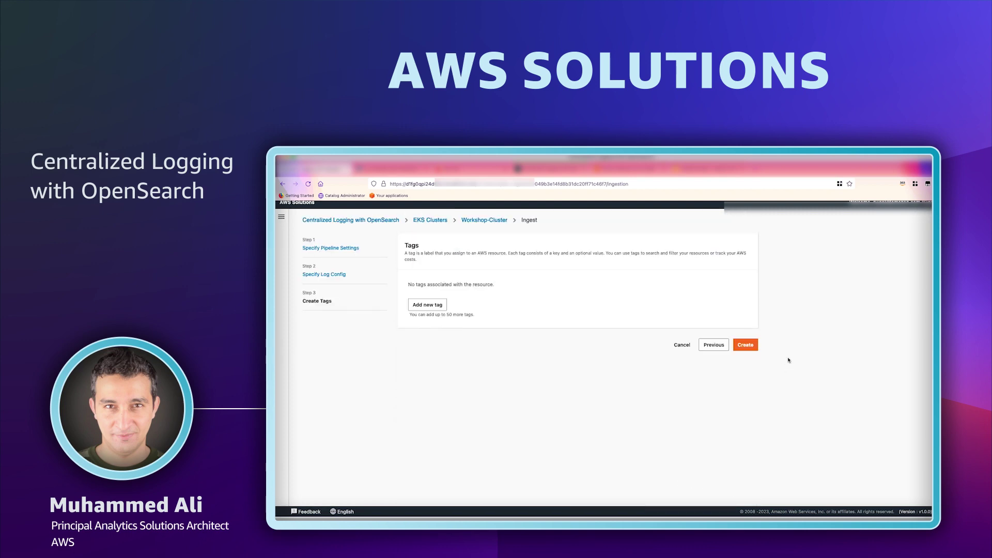
pyautogui.click(743, 345)
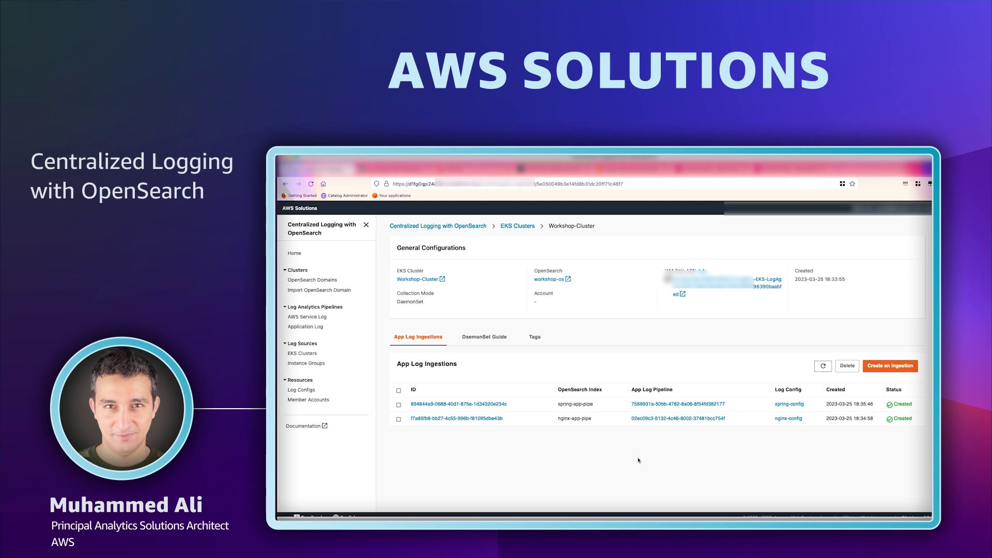
# Review the cluster's DaemonSet Guide, scrolling the Fluent Bit YAML down to the nginx parser.
pyautogui.click(491, 339)
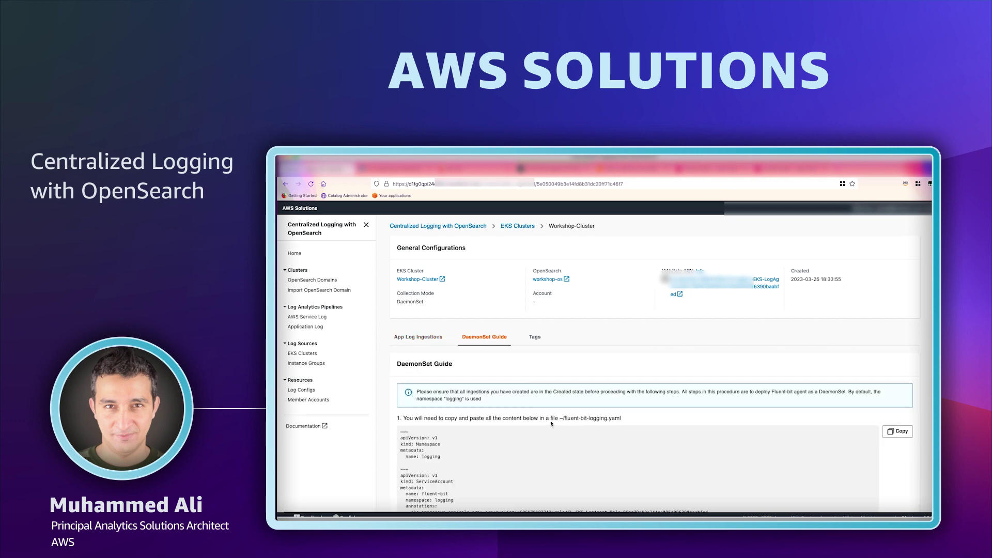
pyautogui.scroll(-3, 552, 424)
pyautogui.scroll(-2, 559, 435)
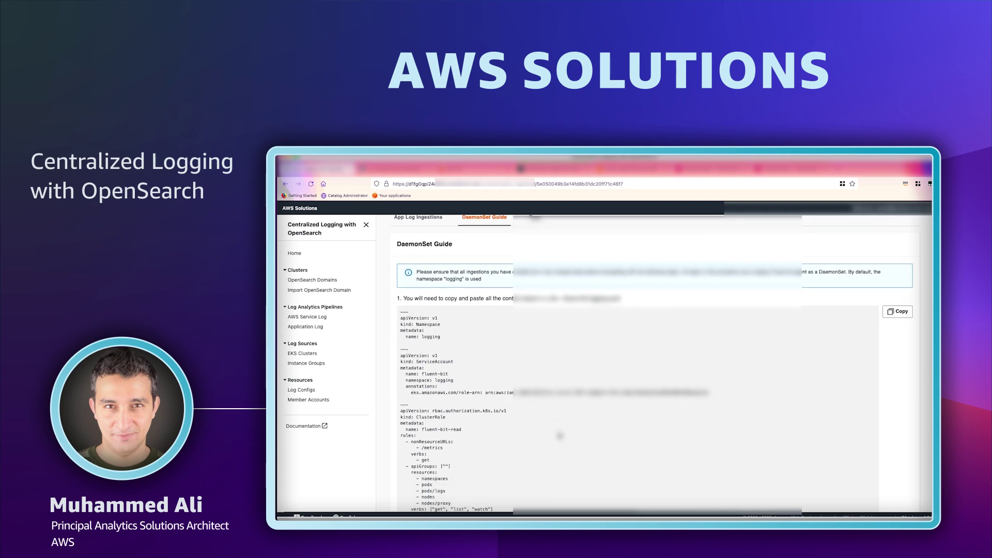
pyautogui.scroll(-1, 560, 436)
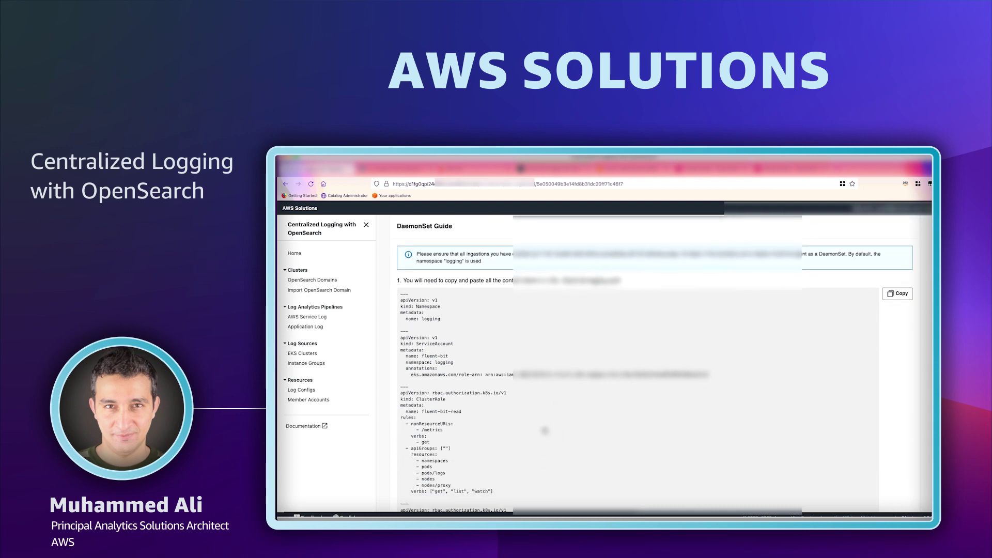
pyautogui.scroll(-3, 545, 430)
pyautogui.scroll(-6, 545, 432)
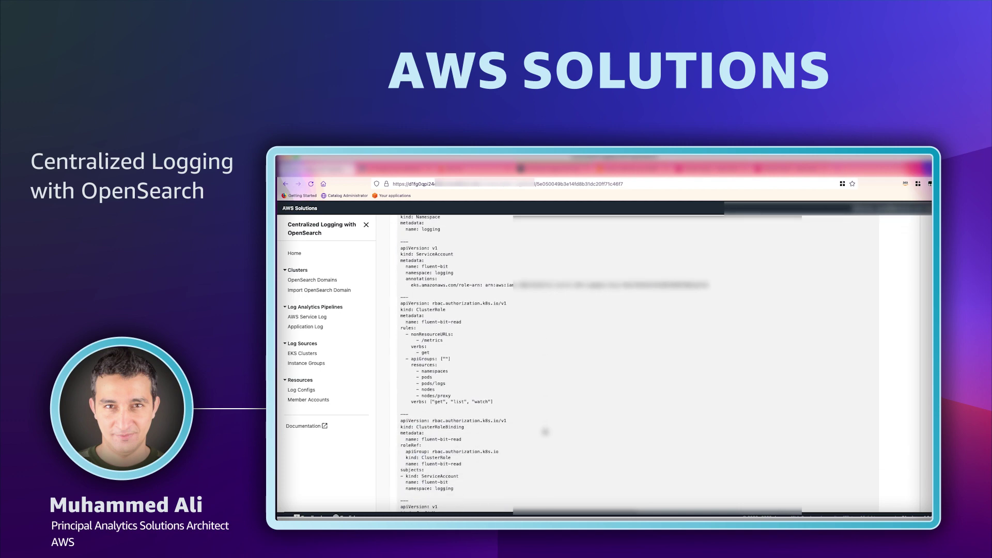
pyautogui.scroll(-6, 547, 432)
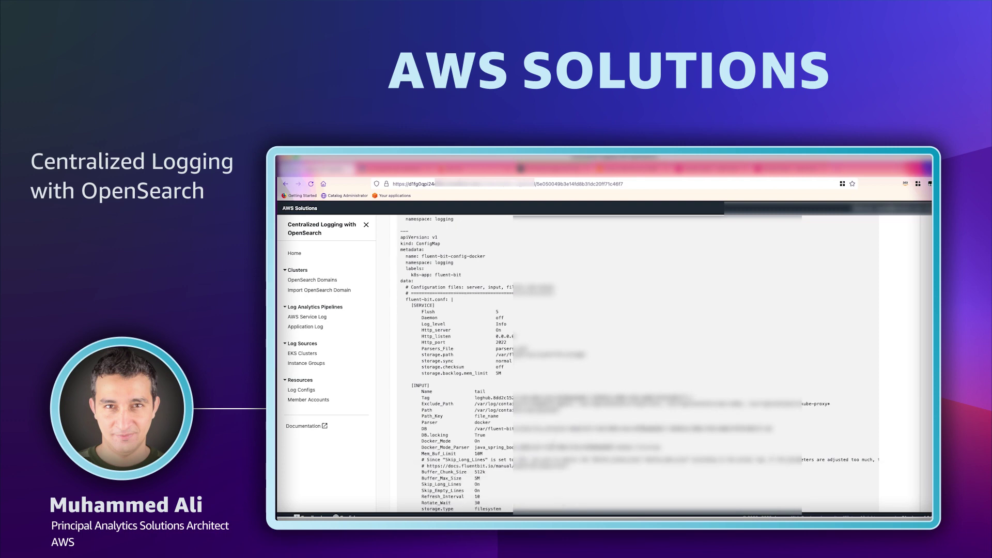
pyautogui.scroll(-10, 548, 403)
pyautogui.scroll(-12, 577, 422)
pyautogui.scroll(-6, 585, 433)
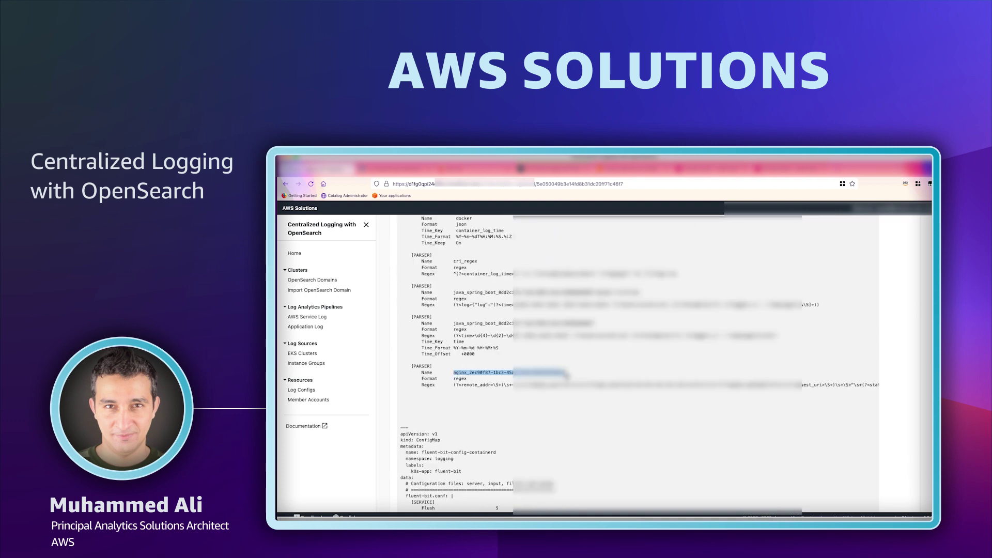
pyautogui.tripleClick(555, 387)
pyautogui.click(554, 393)
pyautogui.scroll(-3, 554, 414)
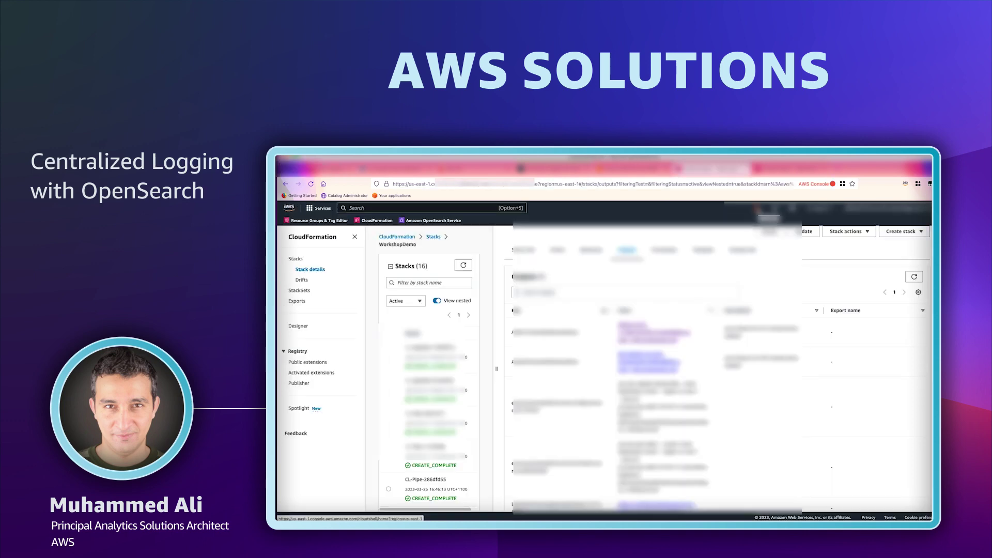
# In CloudShell, run kubectl apply -f fluent-bit-logging.yaml, then re-run the pod listing.
pyautogui.click(762, 208)
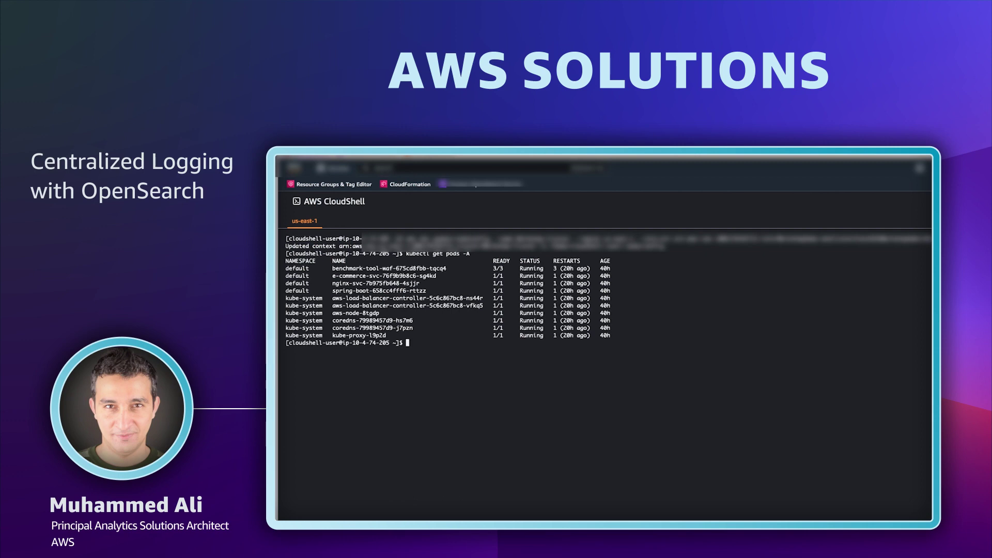
pyautogui.write('kubectl apply -f fluent-bit-logging.yaml')
pyautogui.press('Return')
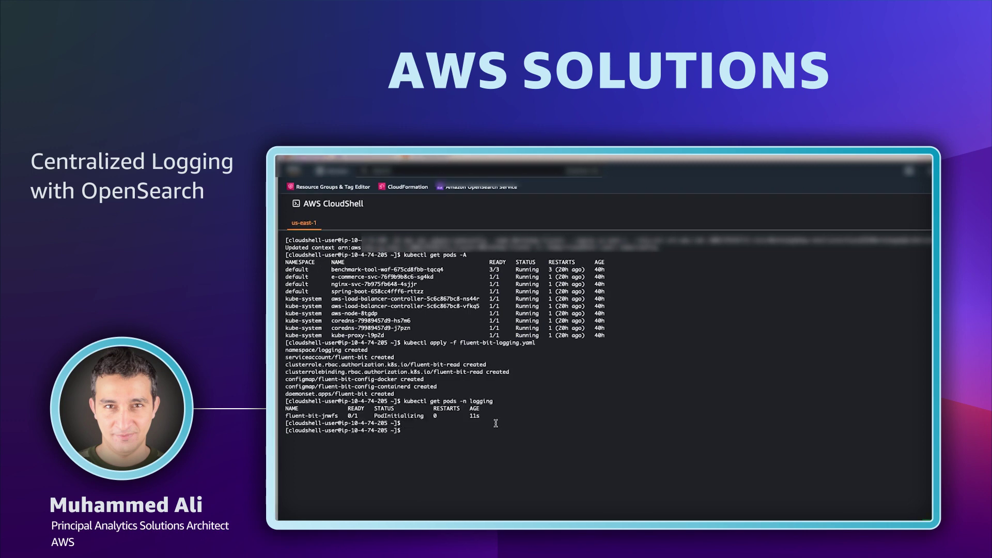
pyautogui.press('Up')
pyautogui.press('Return')
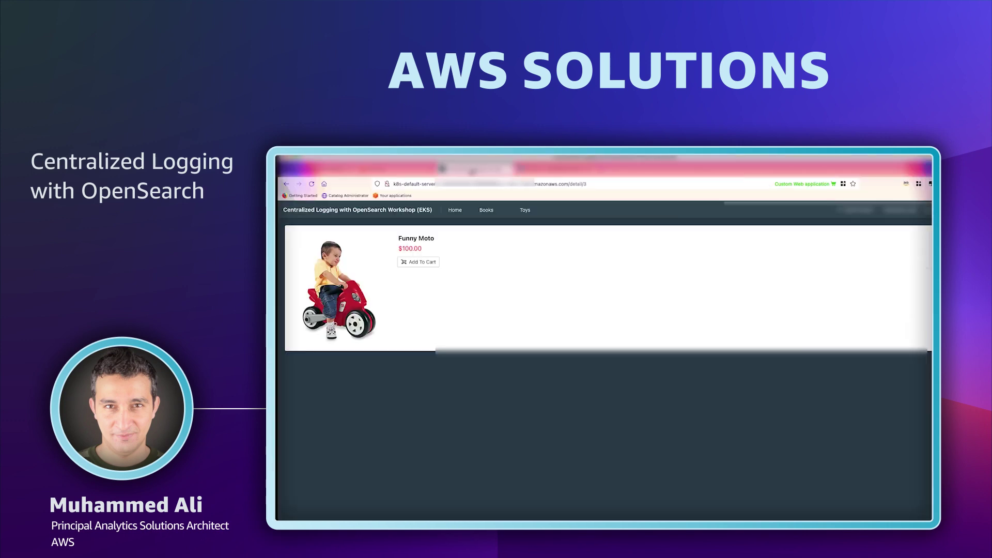
# Browse Books, generate logs, add the Funny Moto toy to the cart, then open Discover.
pyautogui.click(455, 210)
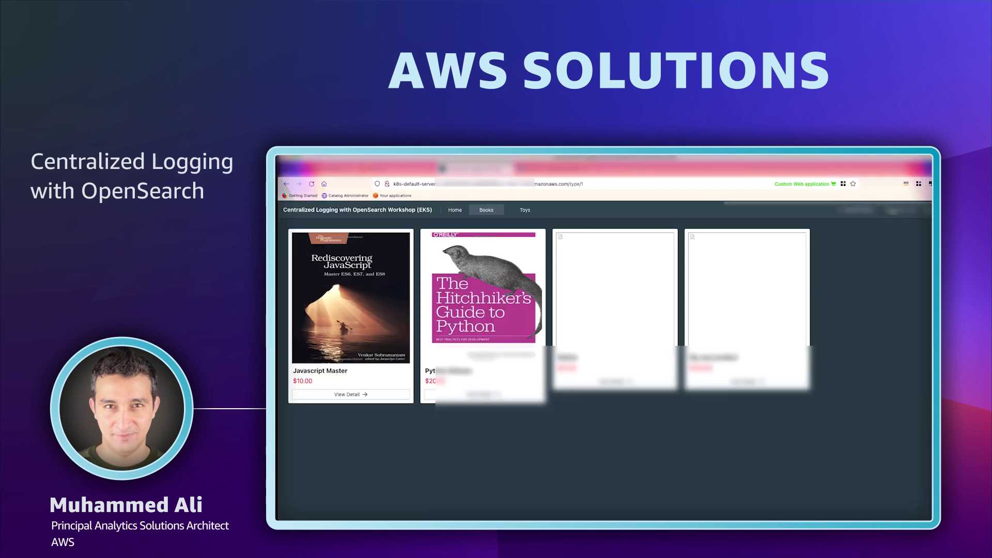
pyautogui.click(612, 262)
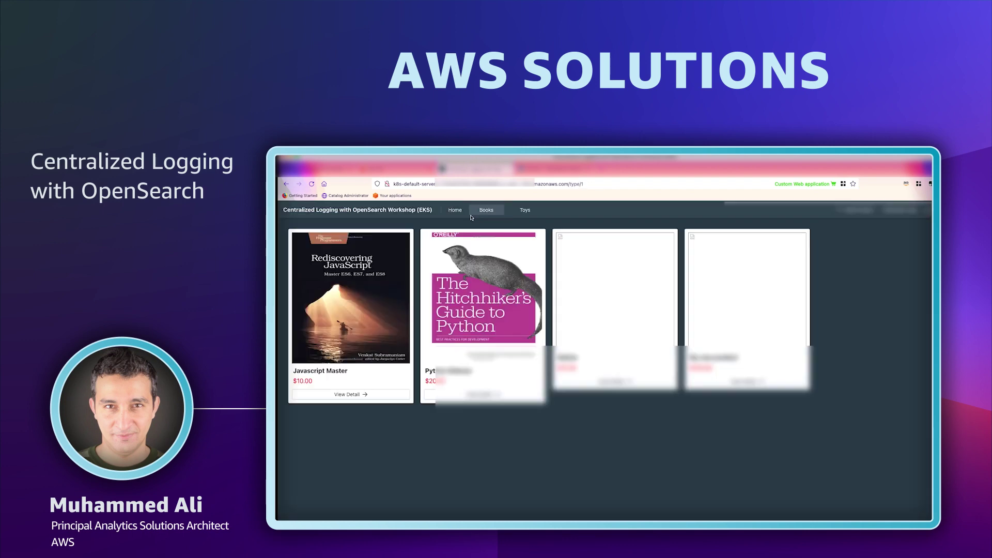
pyautogui.click(383, 397)
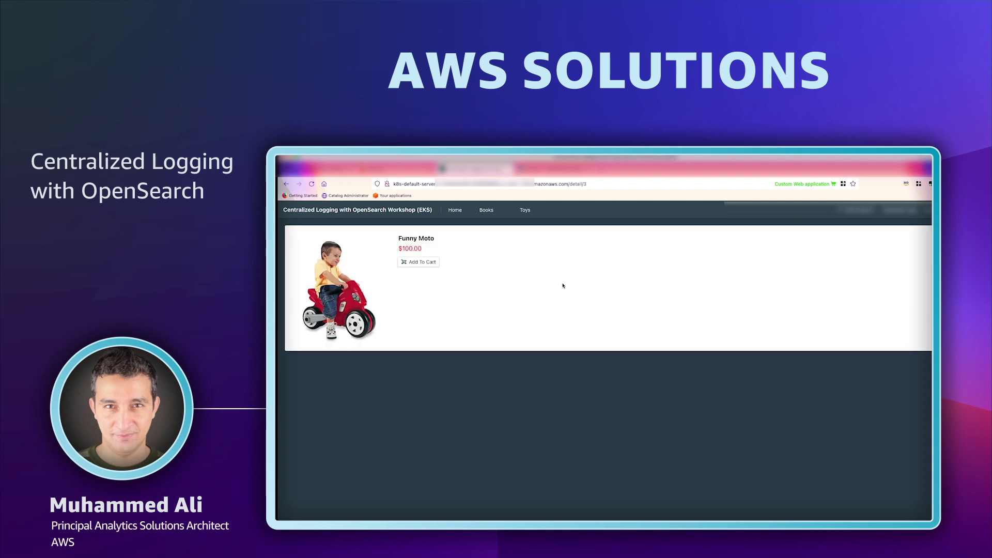
pyautogui.click(423, 263)
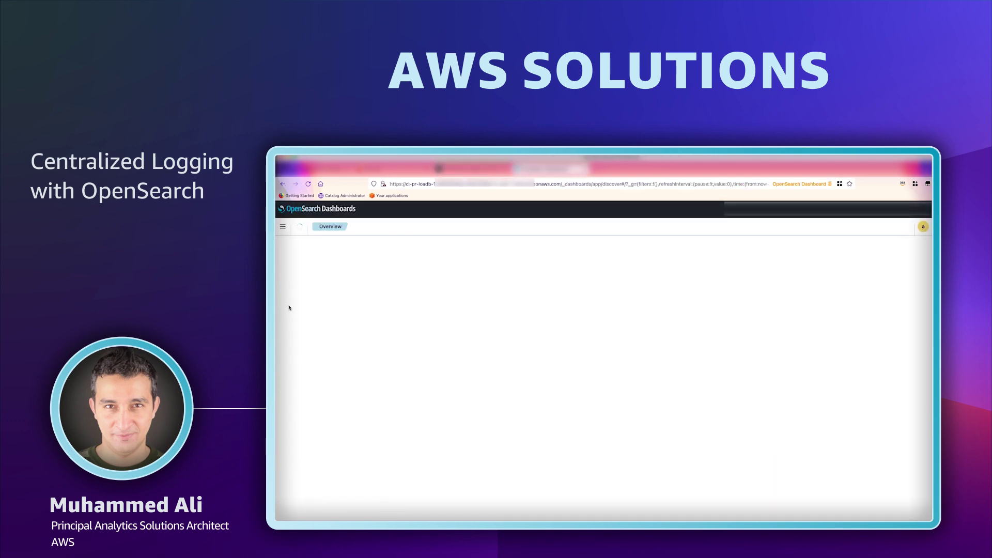
pyautogui.click(282, 305)
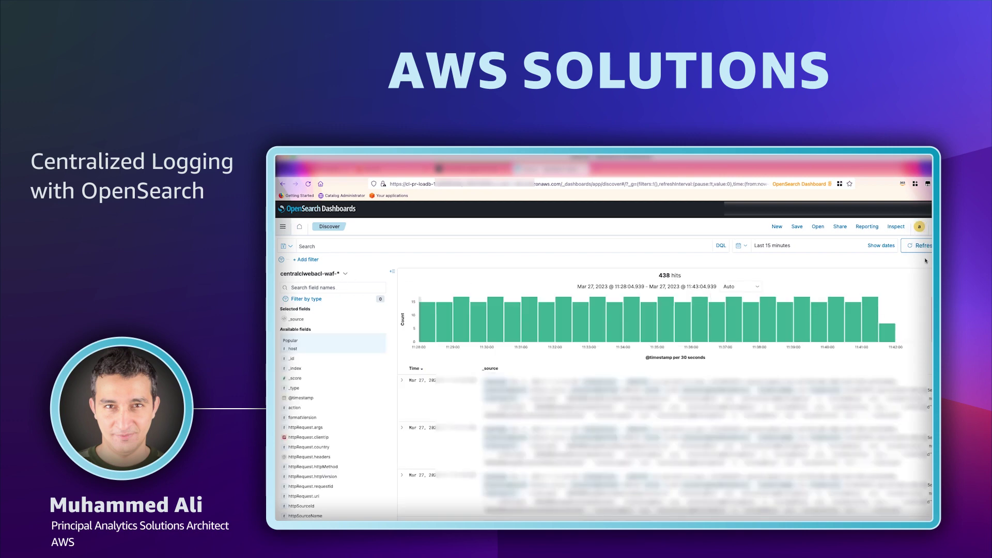
# Switch Discover's index pattern to CloudFront logs, then nginx-app-pipe-*, then spring-app-pipe*.
pyautogui.click(312, 273)
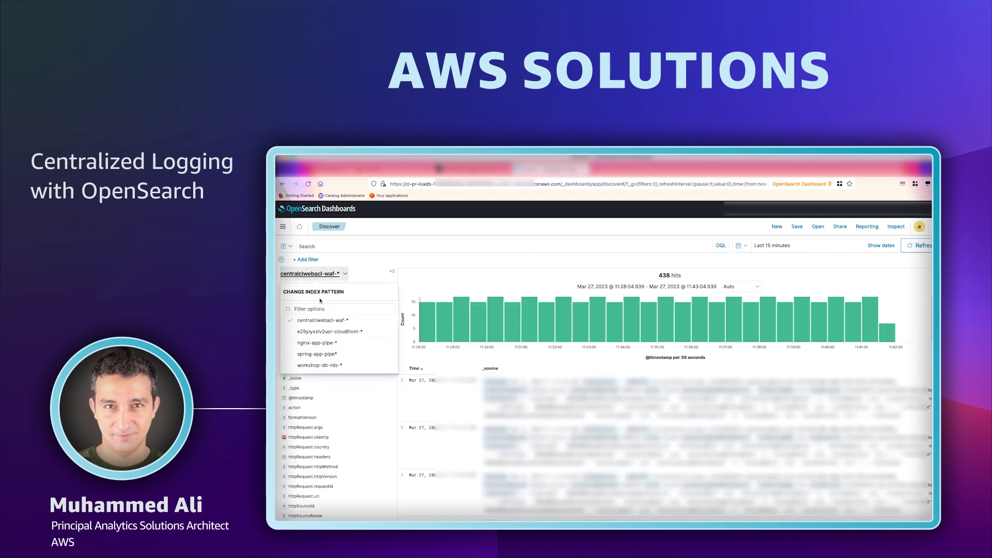
pyautogui.click(327, 330)
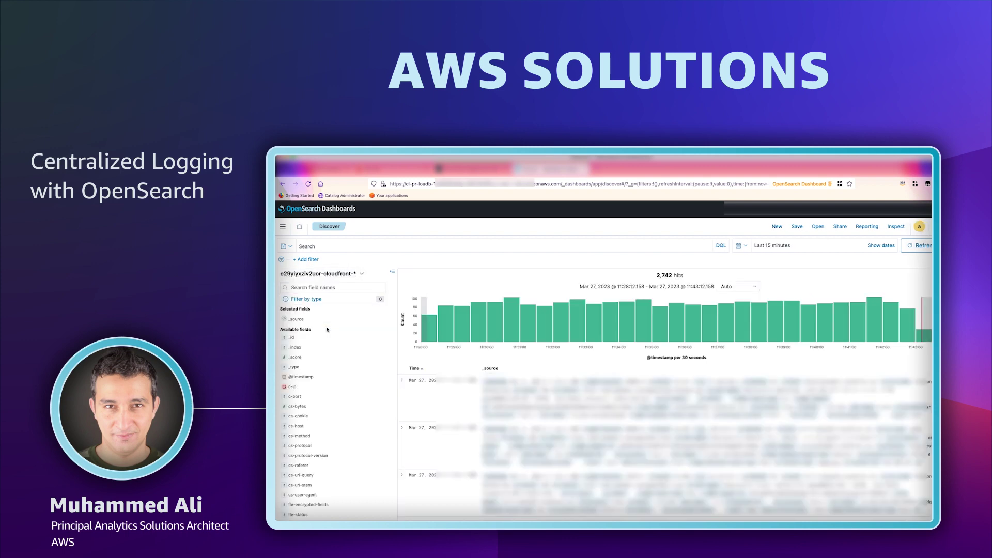
pyautogui.click(319, 274)
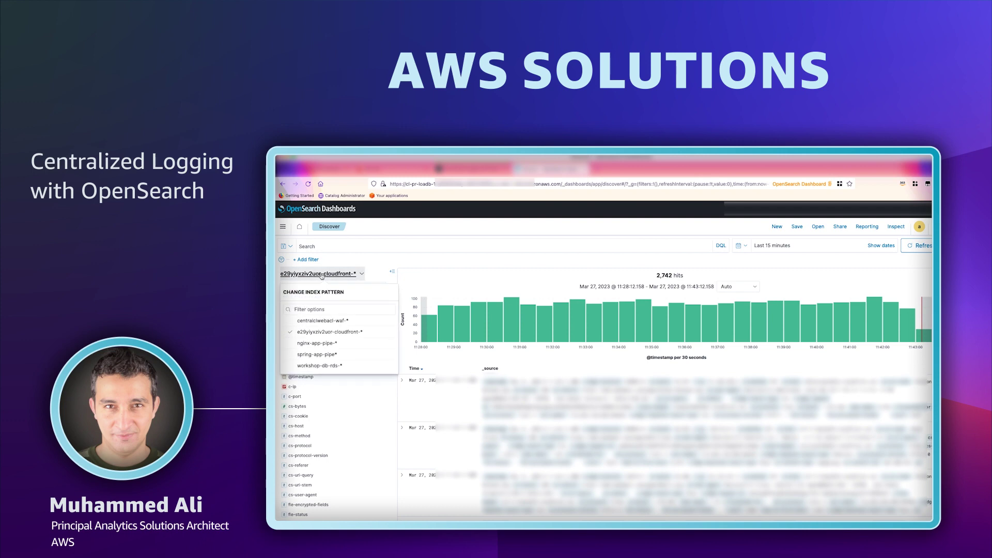
pyautogui.click(325, 343)
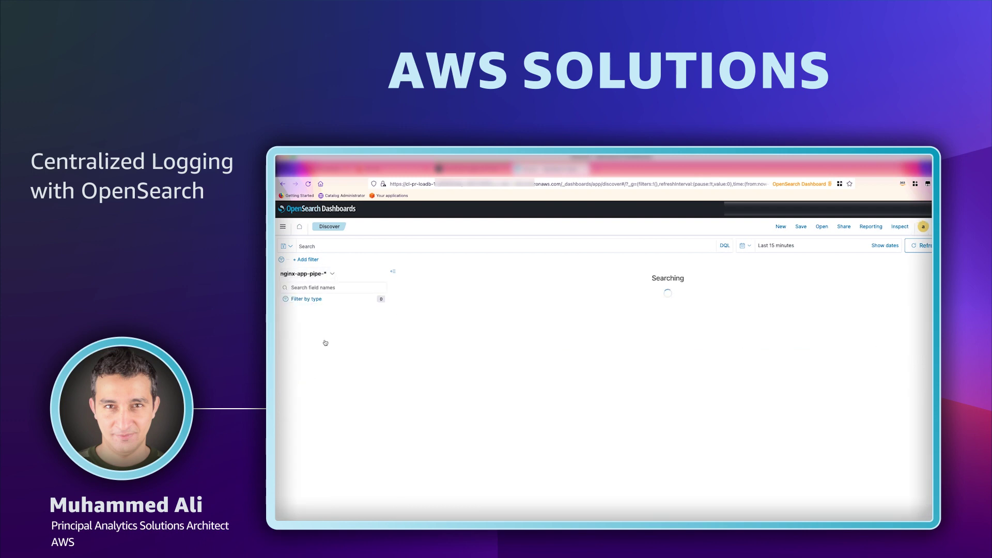
pyautogui.click(320, 274)
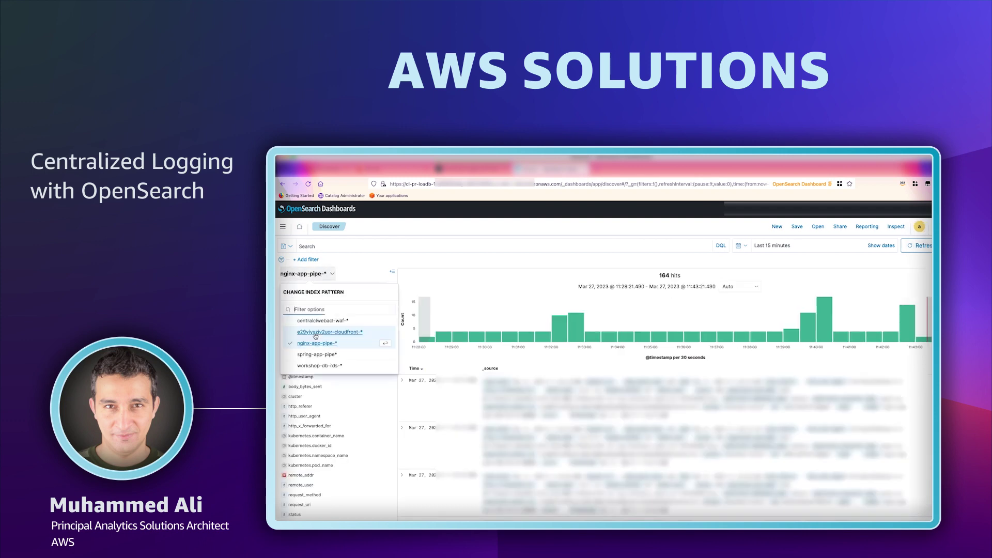
pyautogui.click(313, 356)
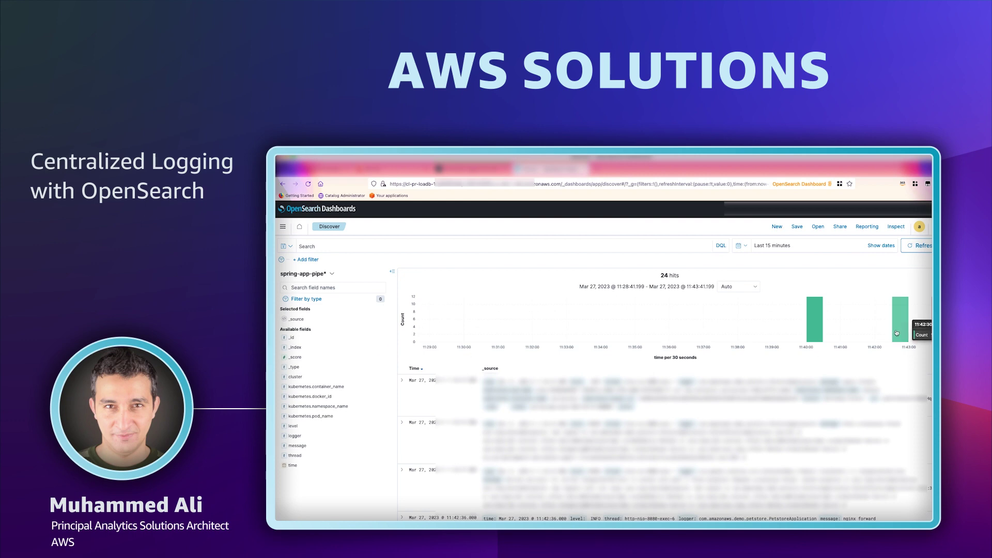
pyautogui.moveTo(816, 320)
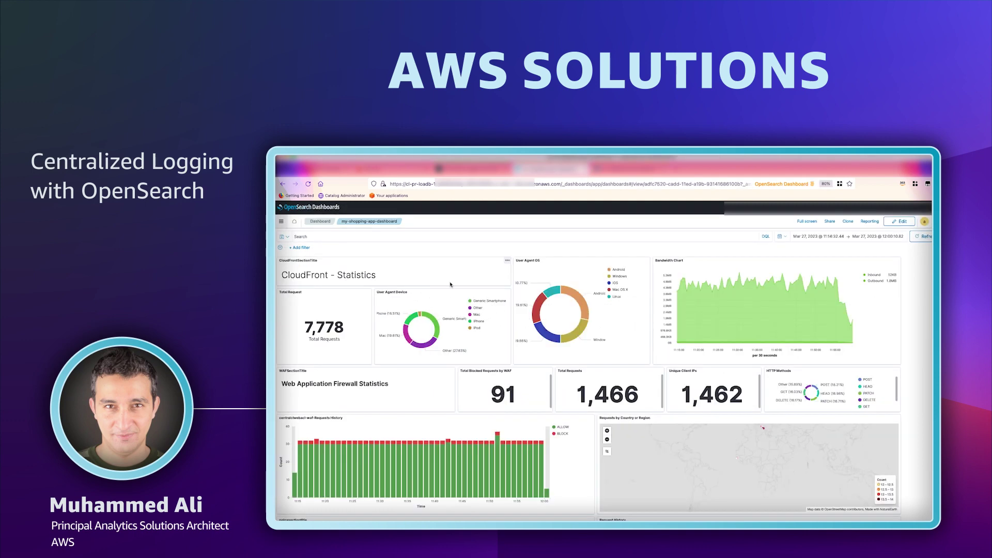
# Scroll down through the my-shopping-app-dashboard panels and back up toward the top.
pyautogui.scroll(-3, 526, 327)
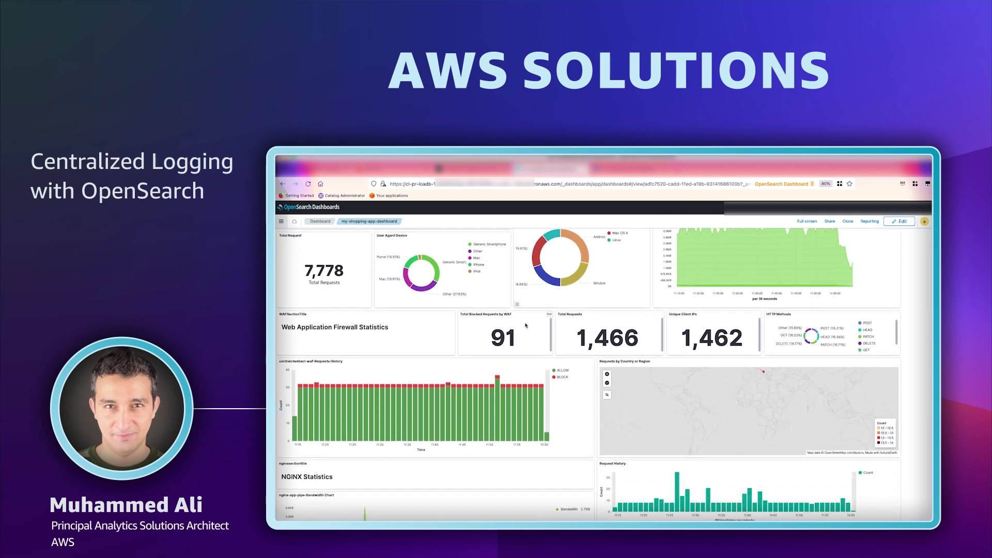
pyautogui.scroll(-4, 526, 326)
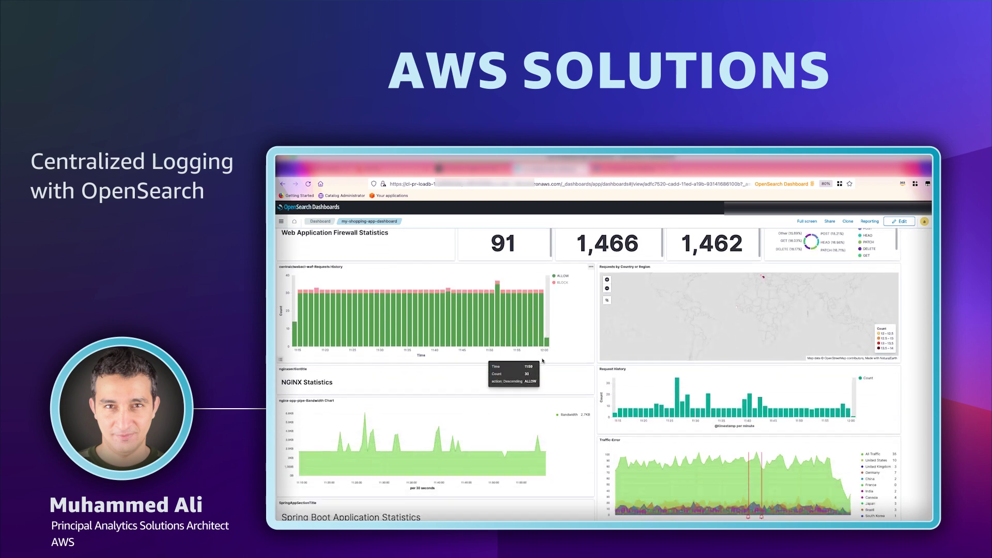
pyautogui.scroll(-3, 543, 360)
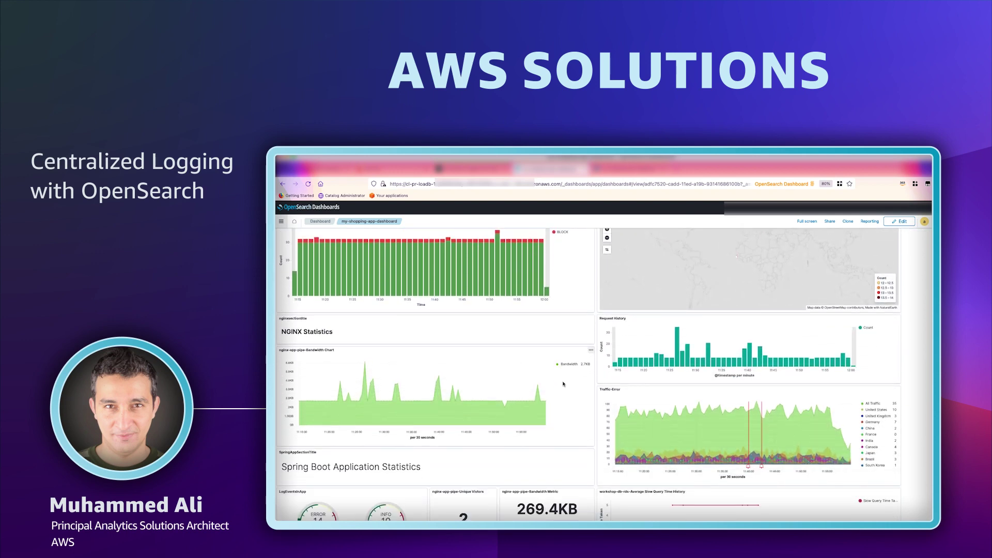
pyautogui.scroll(-3, 564, 384)
pyautogui.scroll(-3, 563, 384)
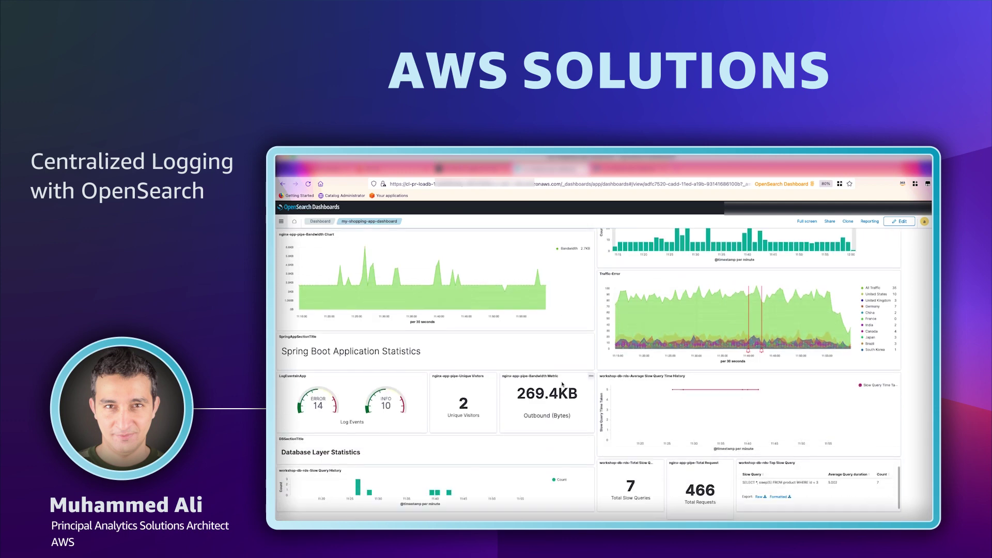
pyautogui.scroll(9, 562, 383)
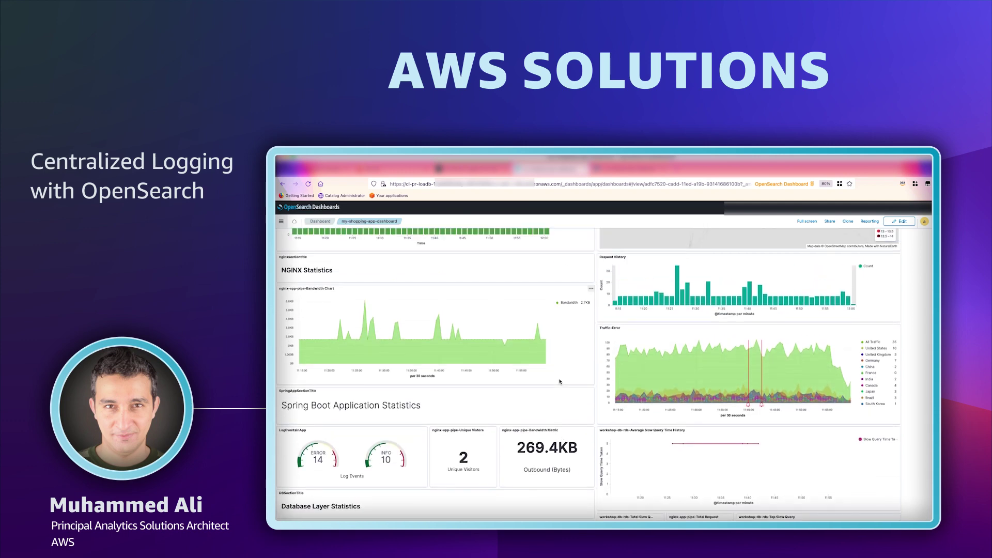
pyautogui.scroll(8, 559, 380)
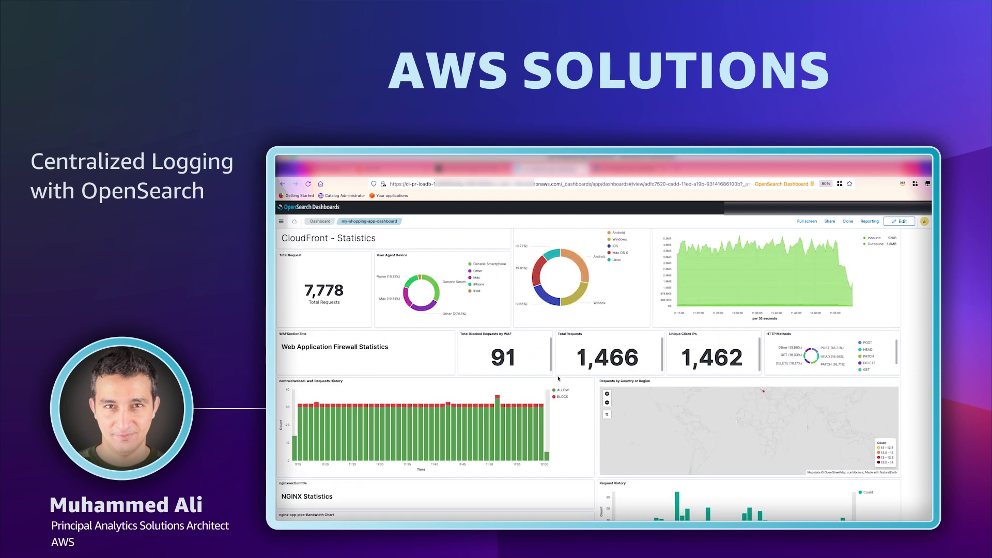